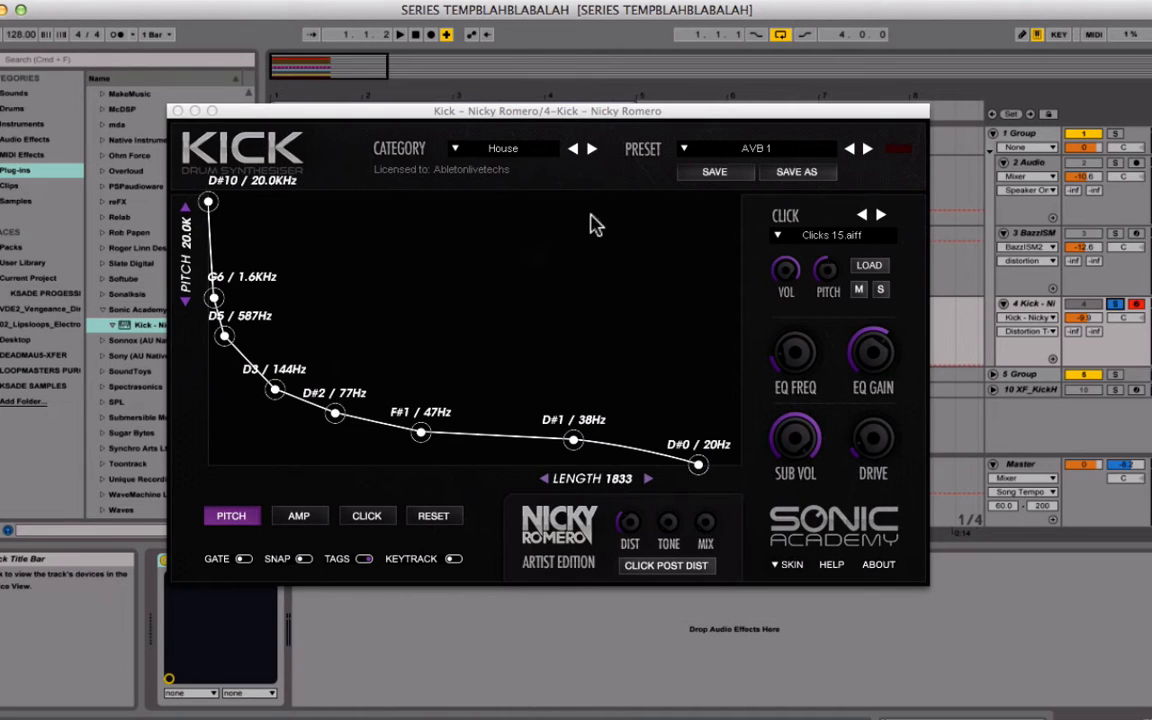
Bring up the BazzISM2 plug-in on track 3 for comparison, and return to the Kick - Nicky Romero plug-in on track 4.
{"action": "left_click_drag", "start_coordinate": [544, 120], "coordinate": [590, 97]}
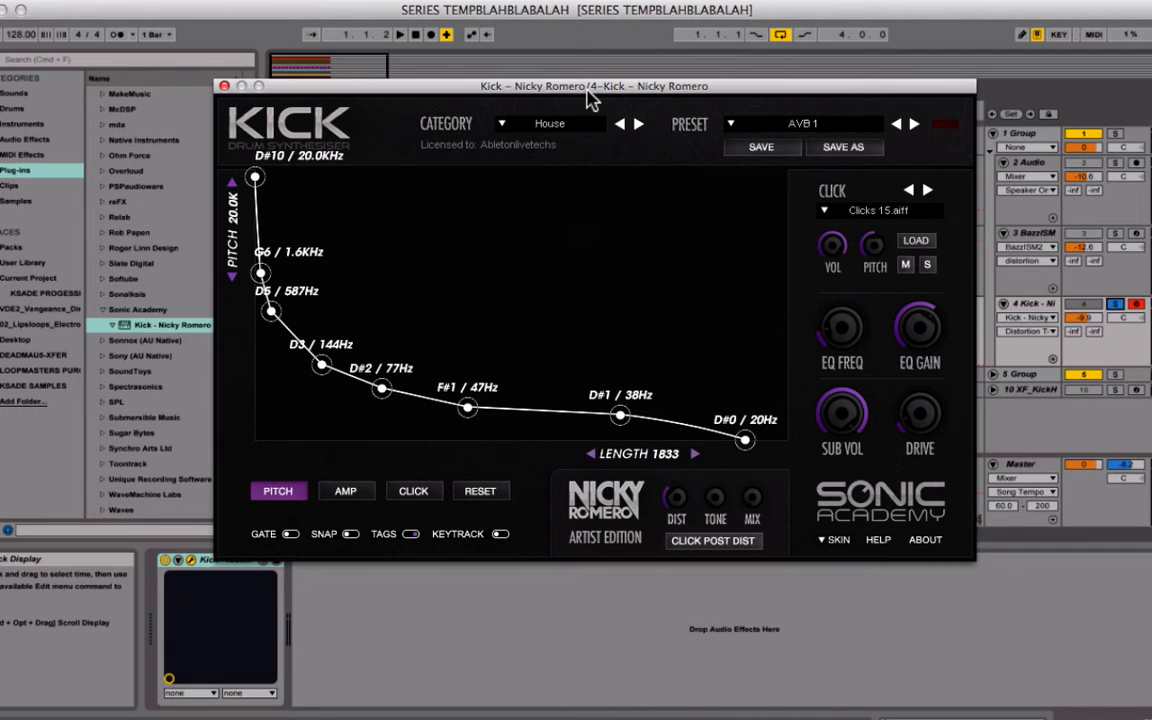
{"action": "left_click_drag", "start_coordinate": [590, 97], "coordinate": [532, 98]}
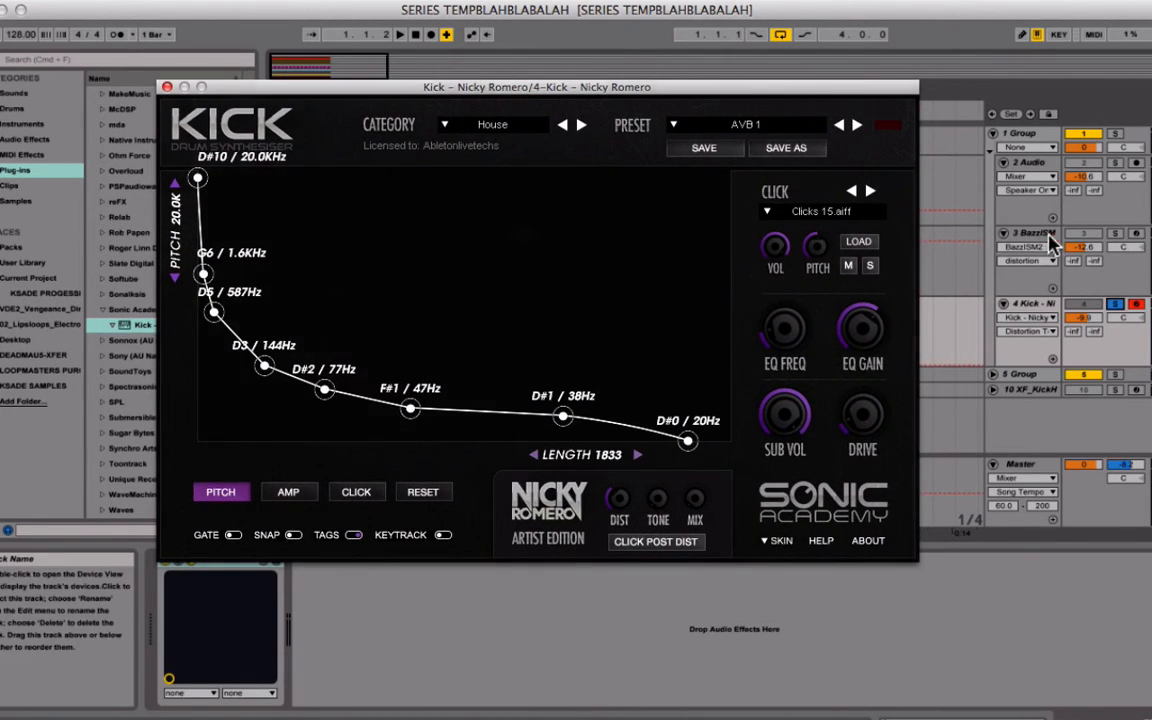
{"action": "left_click", "coordinate": [1010, 234]}
{"action": "left_click_drag", "start_coordinate": [697, 168], "coordinate": [715, 188]}
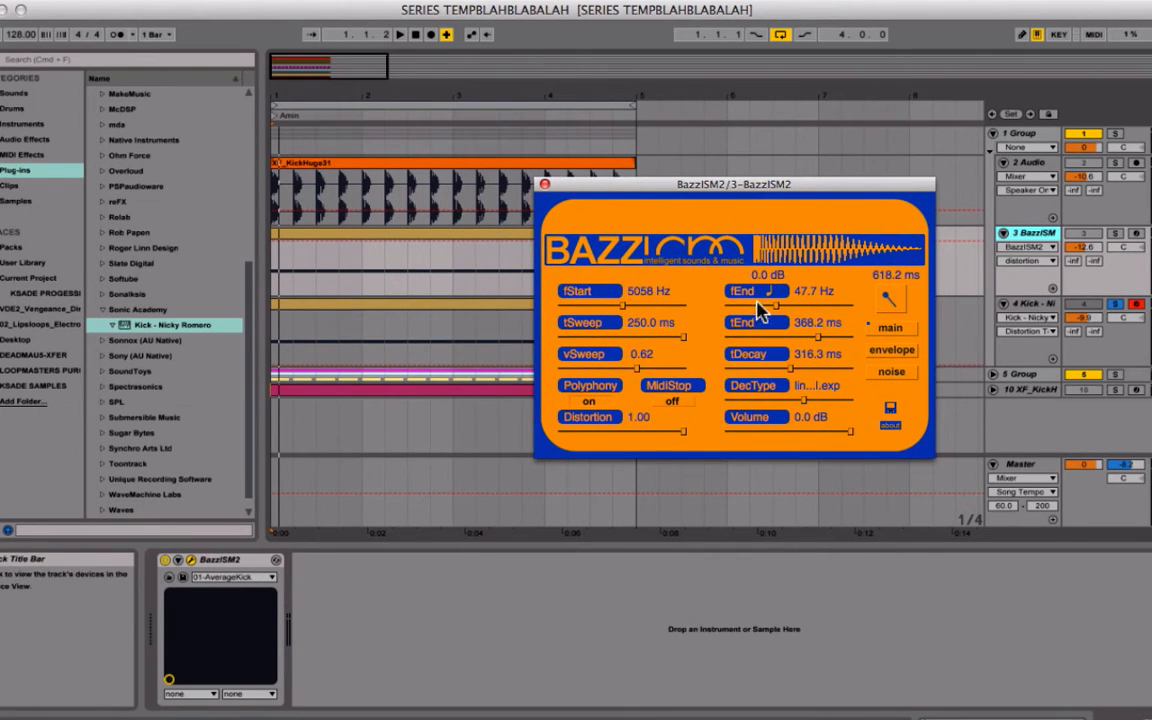
{"action": "left_click", "coordinate": [1032, 302]}
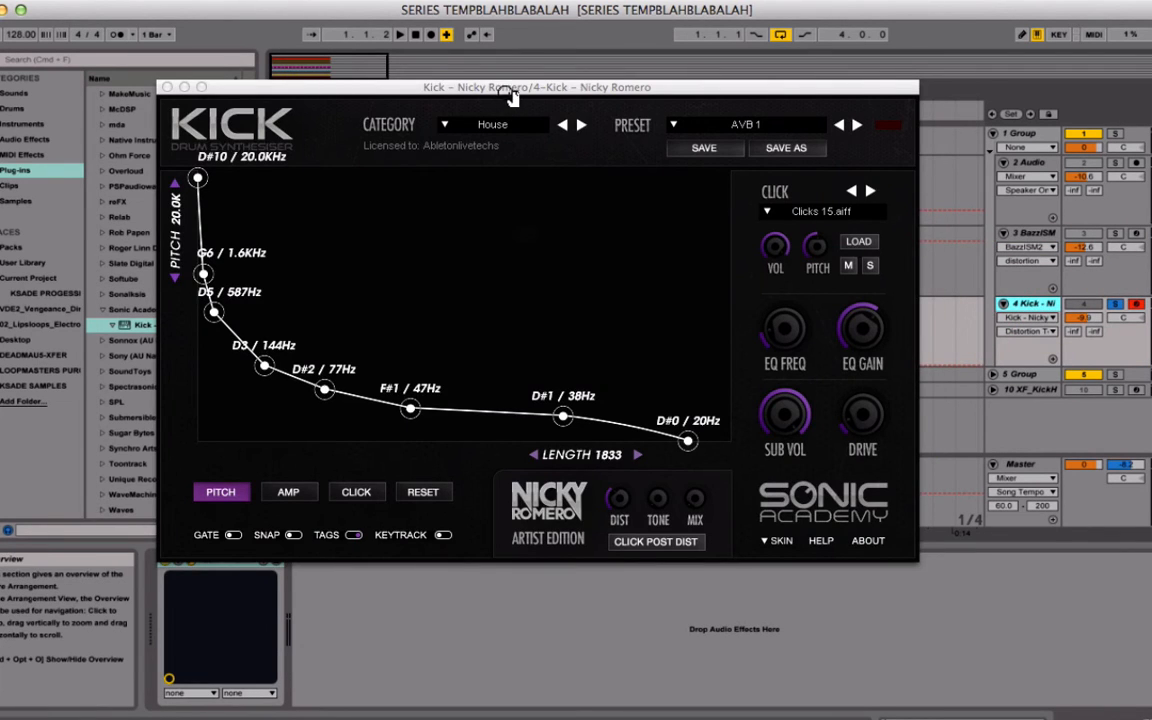
{"action": "left_click_drag", "start_coordinate": [510, 97], "coordinate": [567, 118]}
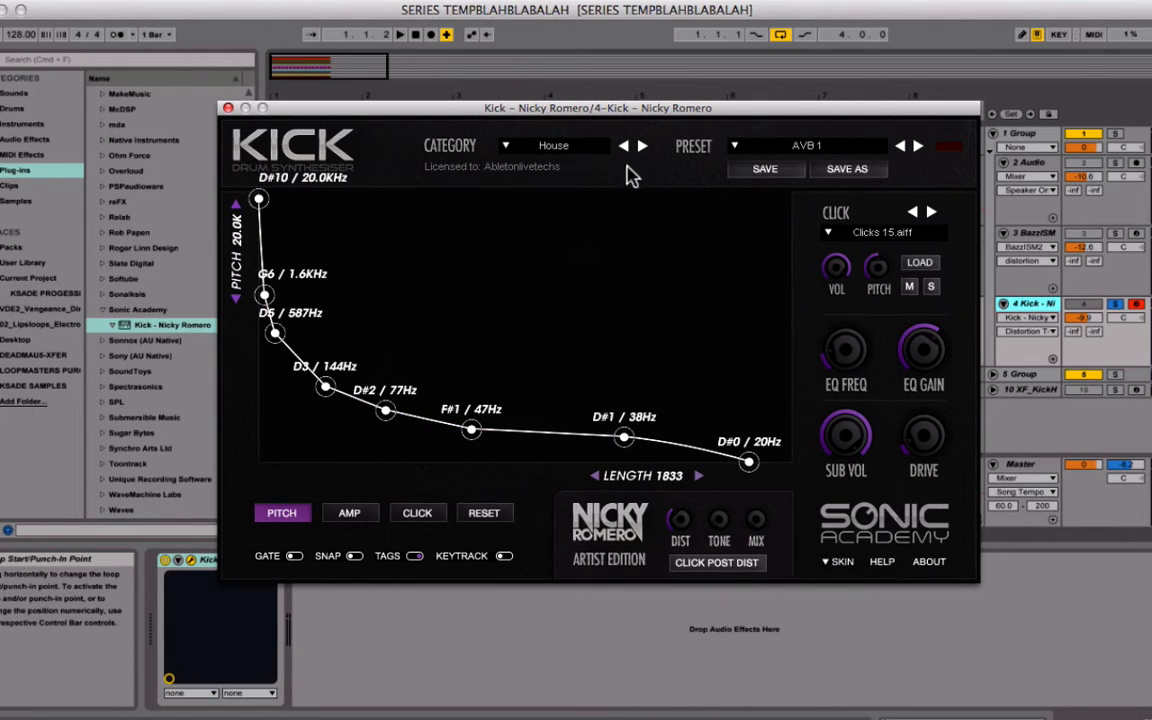
Choose the House category in Kick, look through its preset list, and close the list without picking a preset.
{"action": "left_click", "coordinate": [570, 154]}
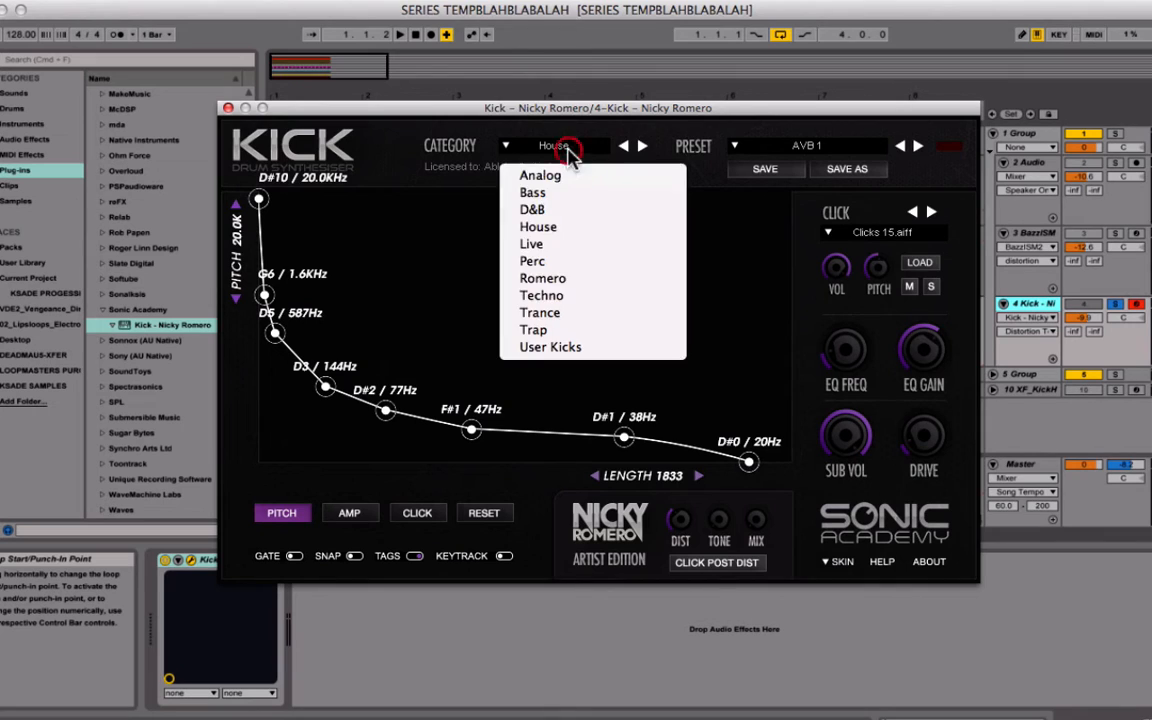
{"action": "left_click", "coordinate": [586, 226]}
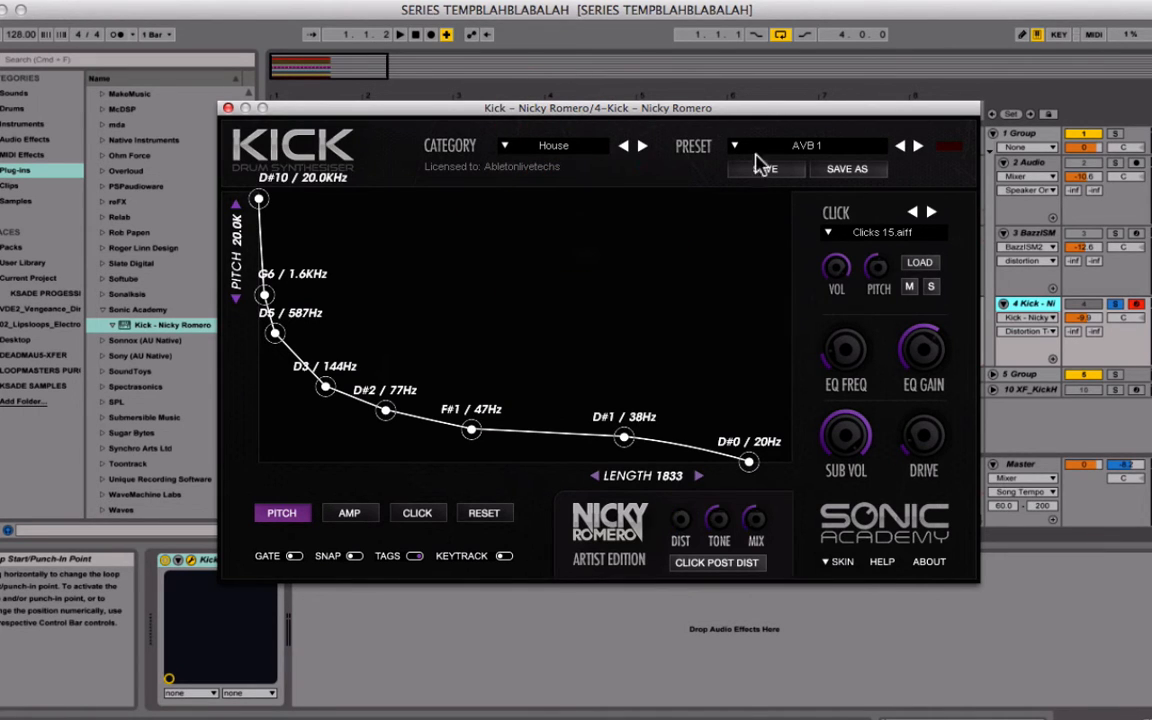
{"action": "left_click", "coordinate": [772, 145]}
{"action": "scroll", "coordinate": [828, 674], "scroll_direction": "down", "scroll_amount": 10}
{"action": "scroll", "coordinate": [792, 645], "scroll_direction": "up", "scroll_amount": 7}
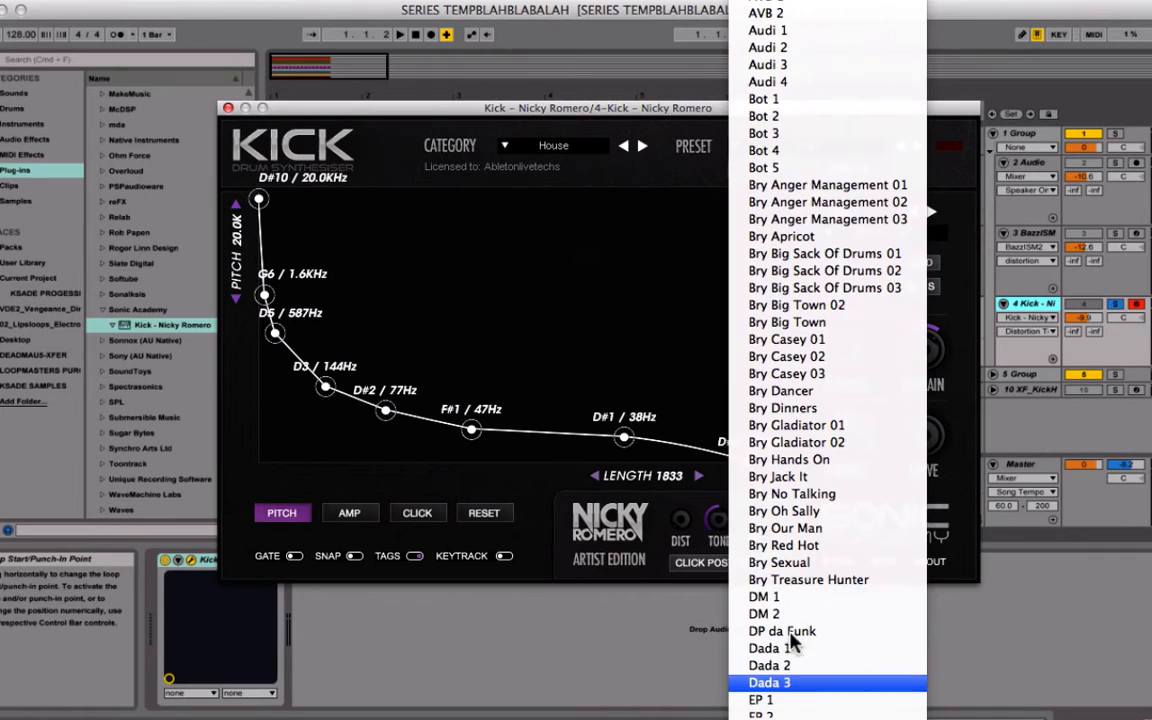
{"action": "scroll", "coordinate": [815, 535], "scroll_direction": "down", "scroll_amount": 7}
{"action": "scroll", "coordinate": [815, 535], "scroll_direction": "up", "scroll_amount": 7}
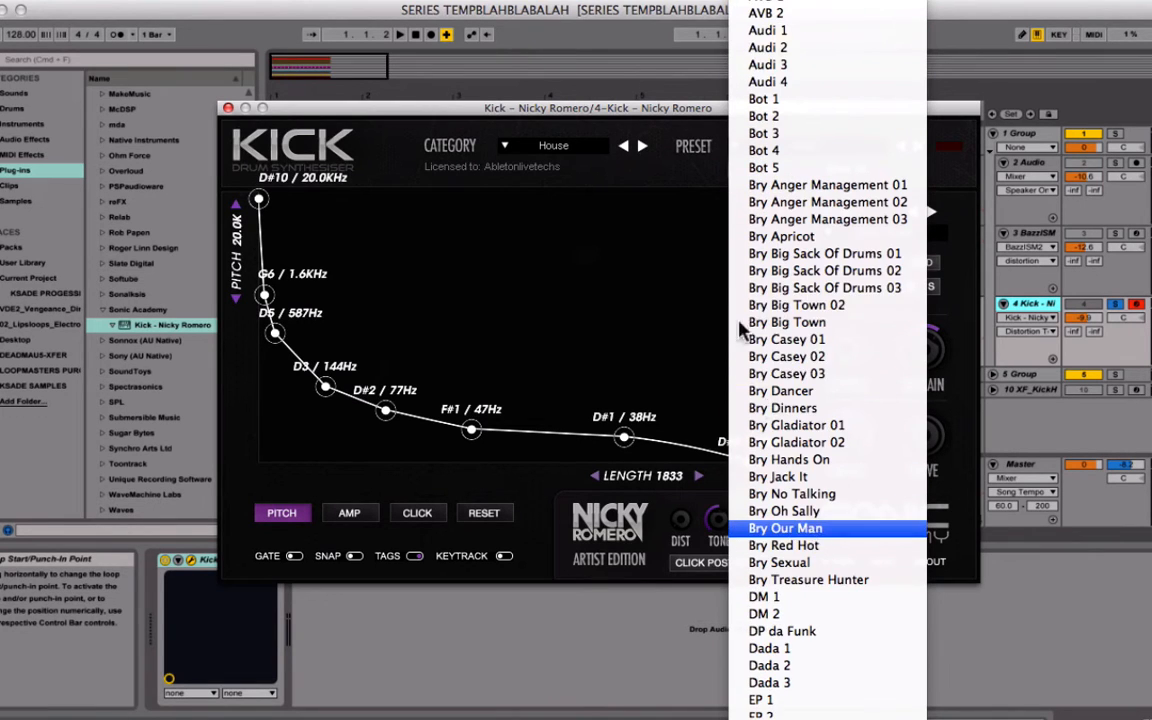
{"action": "left_click", "coordinate": [612, 145]}
Step forward through the House presets to Audi 4.
{"action": "left_click", "coordinate": [915, 147]}
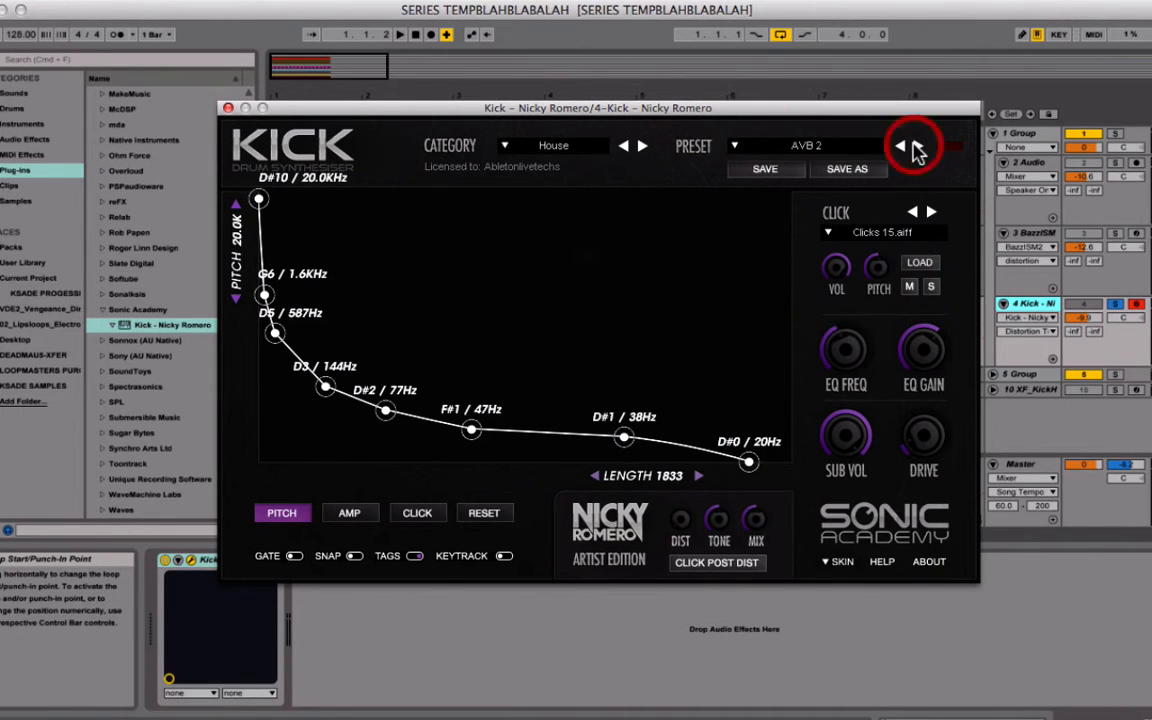
{"action": "left_click", "coordinate": [917, 147]}
{"action": "left_click", "coordinate": [917, 147]}
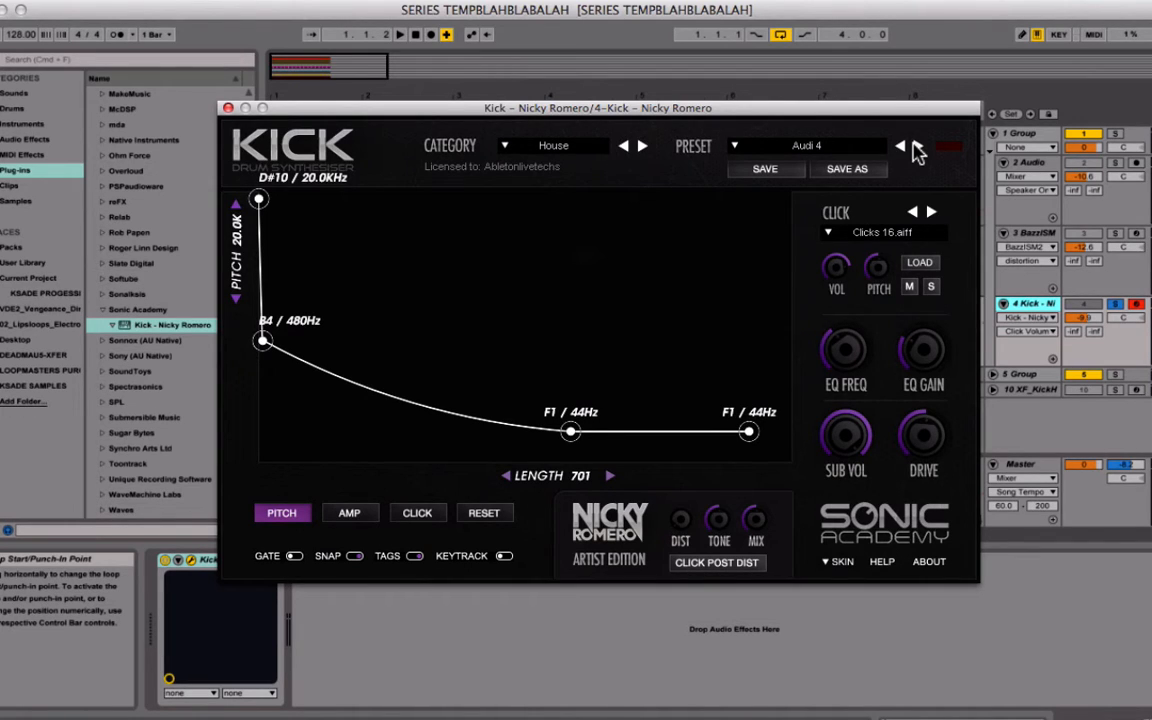
Audition the presets backwards one by one during playback, as far as Net 1 in the D&B category.
{"action": "left_click", "coordinate": [902, 147]}
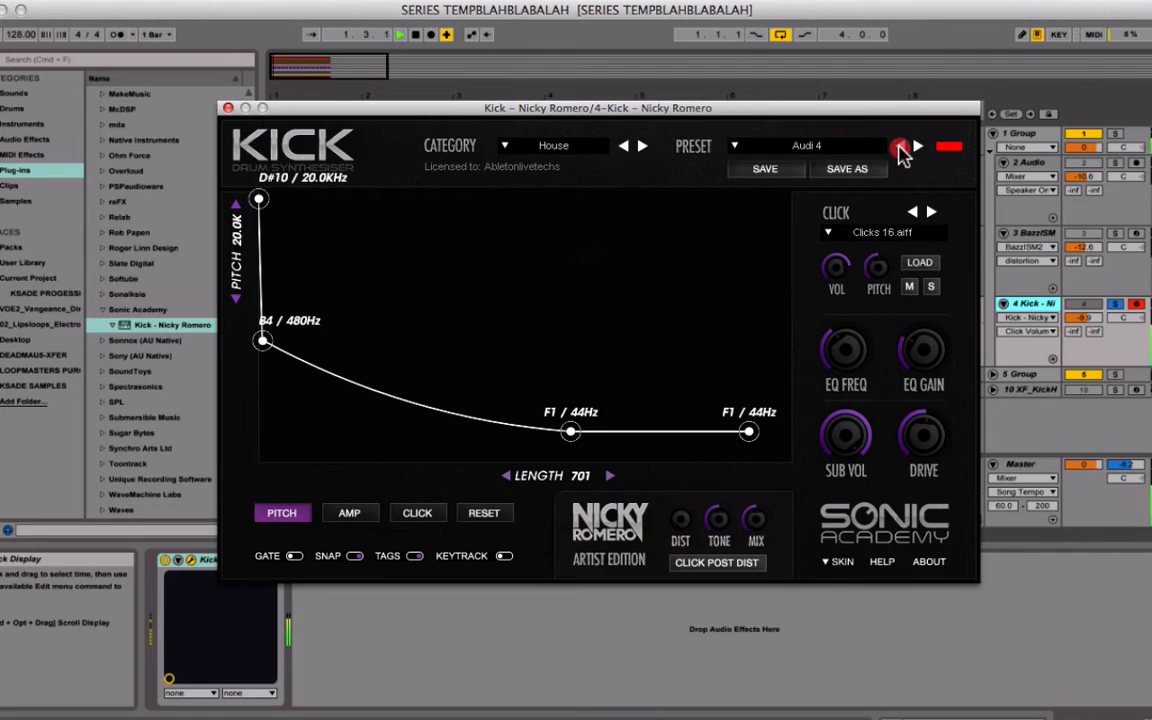
{"action": "left_click", "coordinate": [902, 148]}
{"action": "left_click", "coordinate": [902, 147]}
{"action": "left_click", "coordinate": [902, 147]}
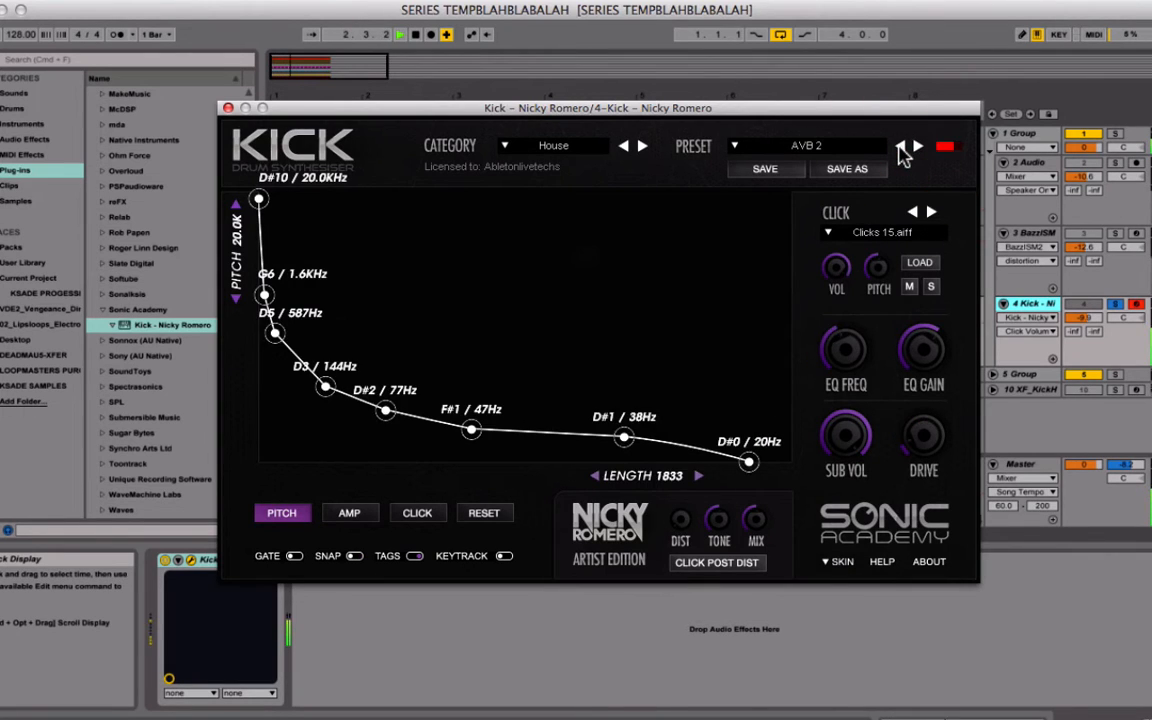
{"action": "left_click", "coordinate": [902, 147]}
{"action": "left_click", "coordinate": [902, 147]}
{"action": "left_click", "coordinate": [902, 147]}
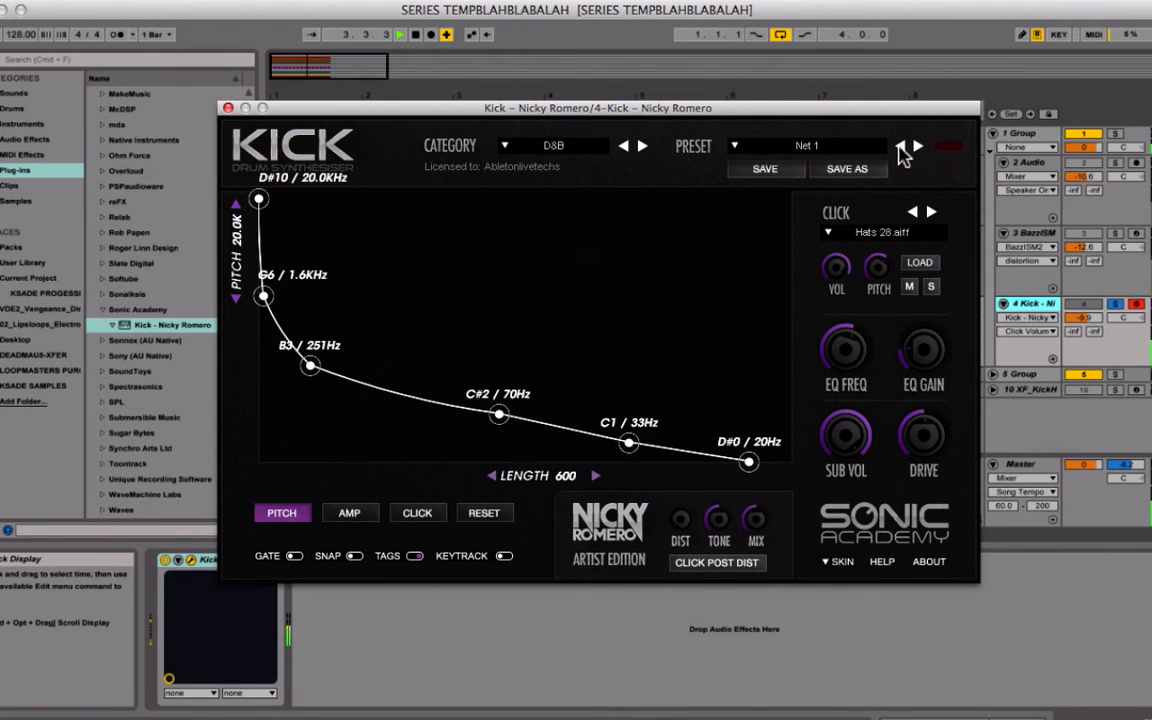
Switch to the User Kicks category and load the KSADE short1 preset, leaving the category as it is.
{"action": "left_click", "coordinate": [507, 146]}
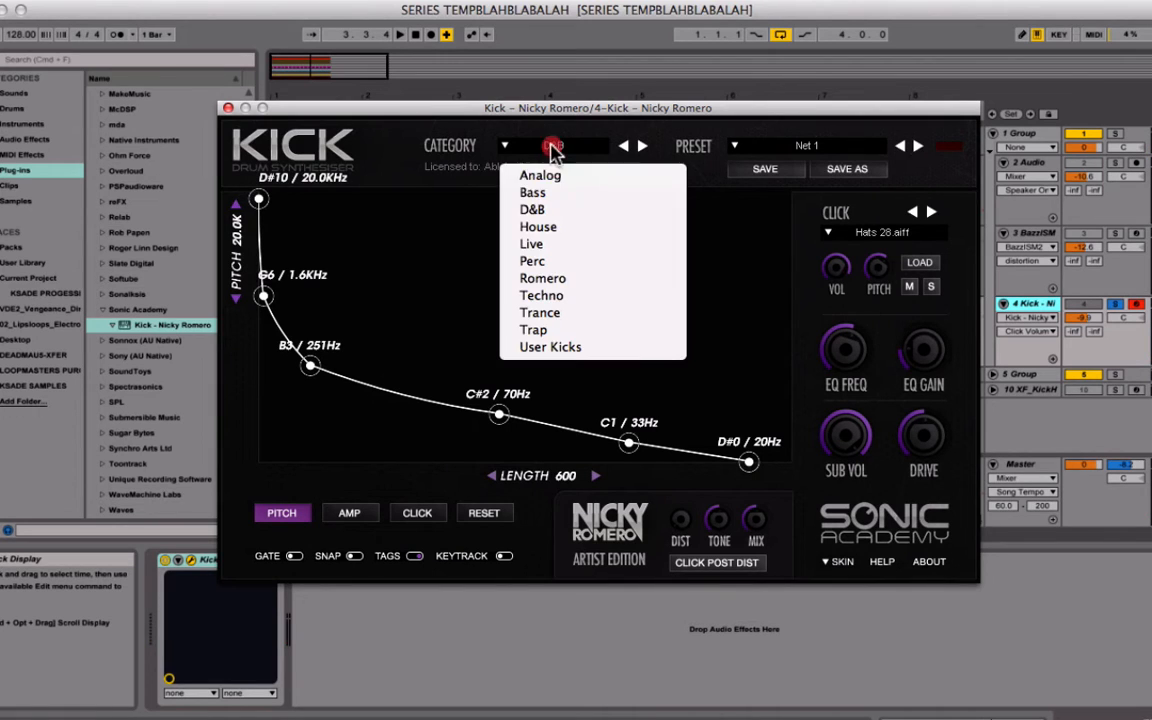
{"action": "left_click", "coordinate": [568, 350]}
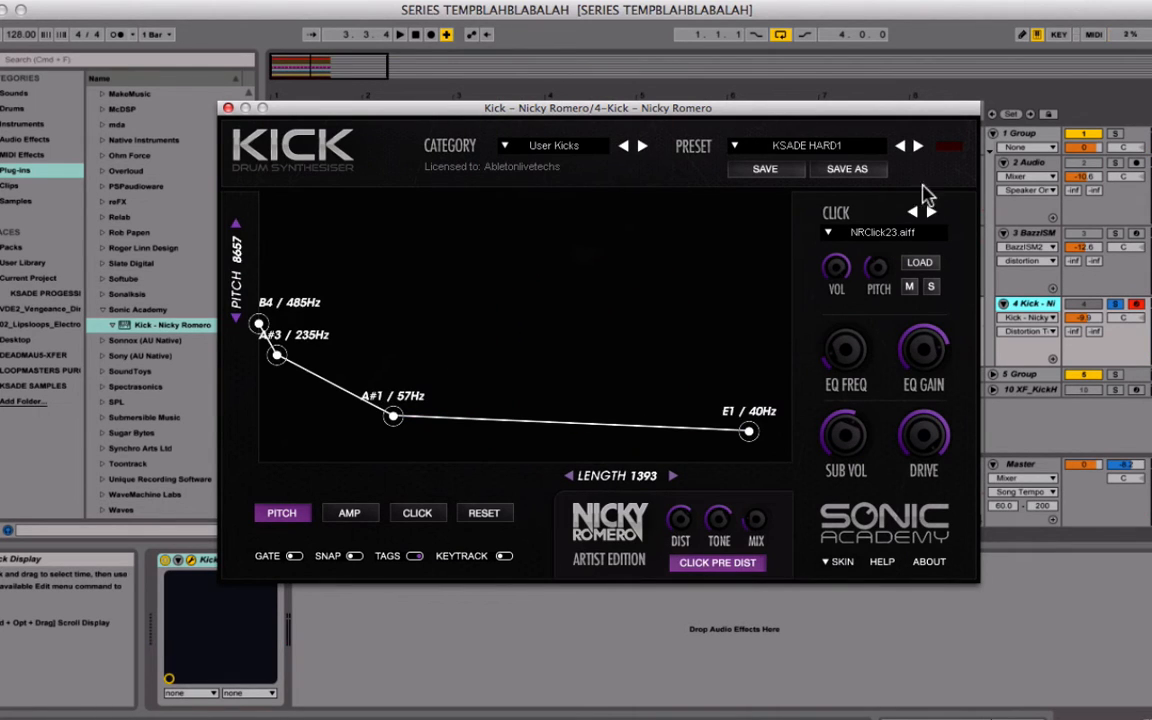
{"action": "left_click", "coordinate": [836, 146]}
{"action": "left_click", "coordinate": [918, 147]}
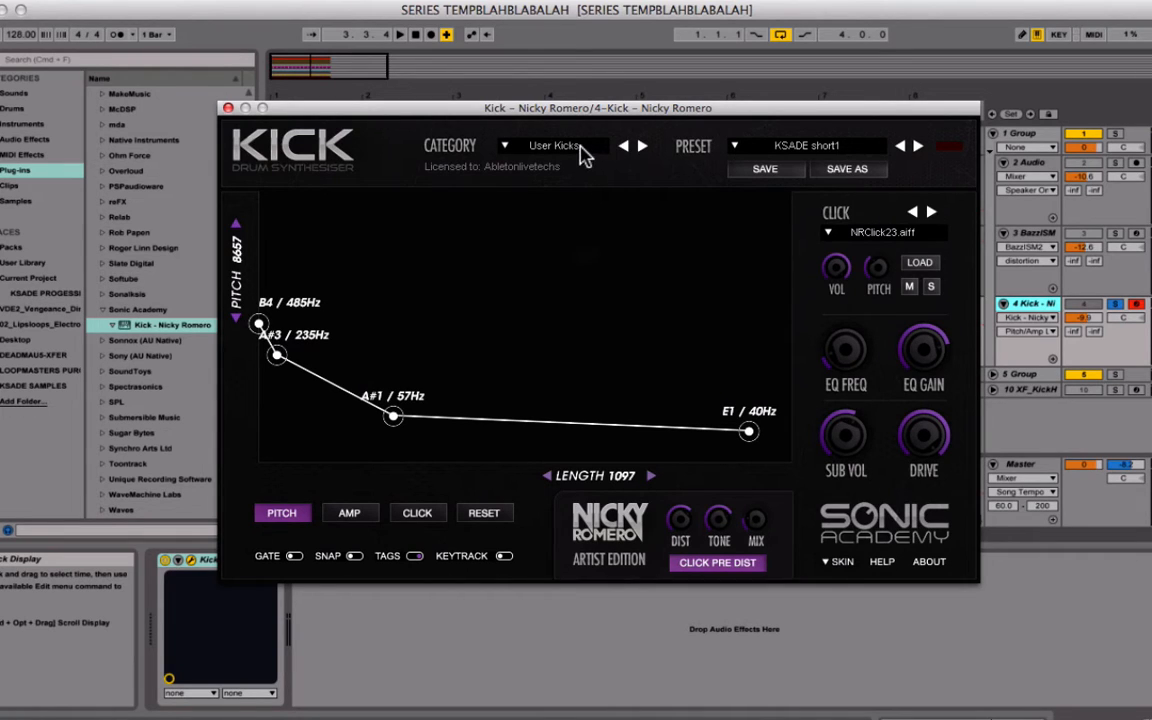
{"action": "left_click", "coordinate": [505, 145]}
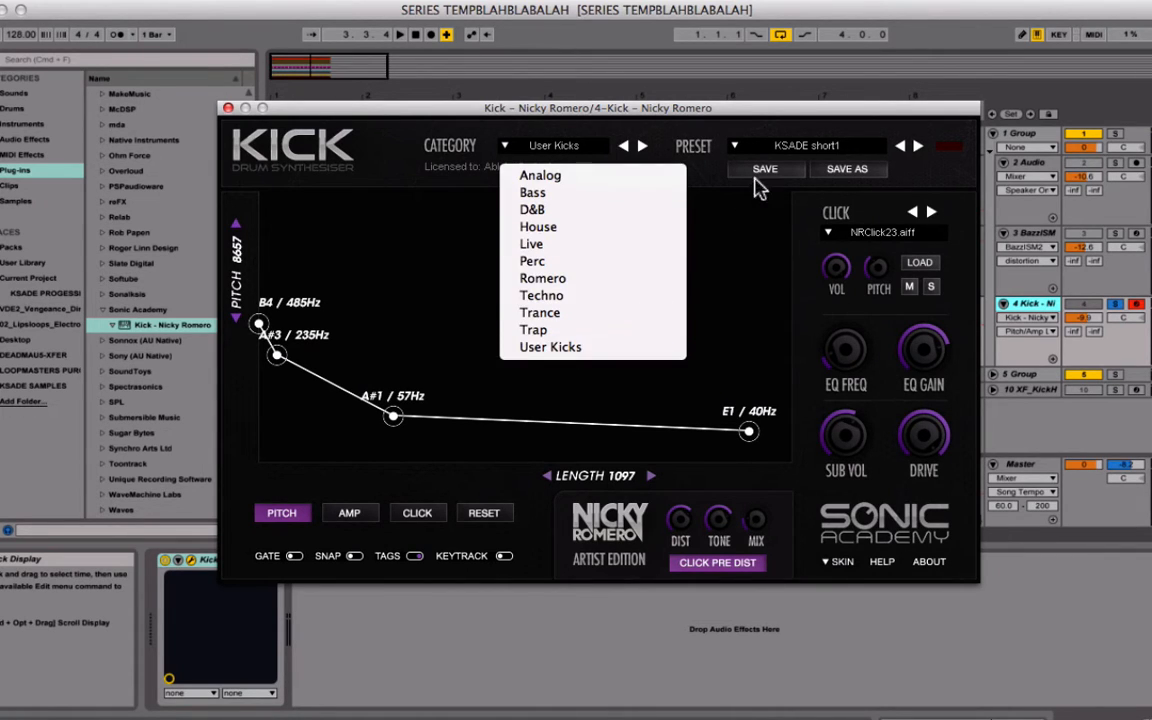
{"action": "left_click", "coordinate": [650, 162]}
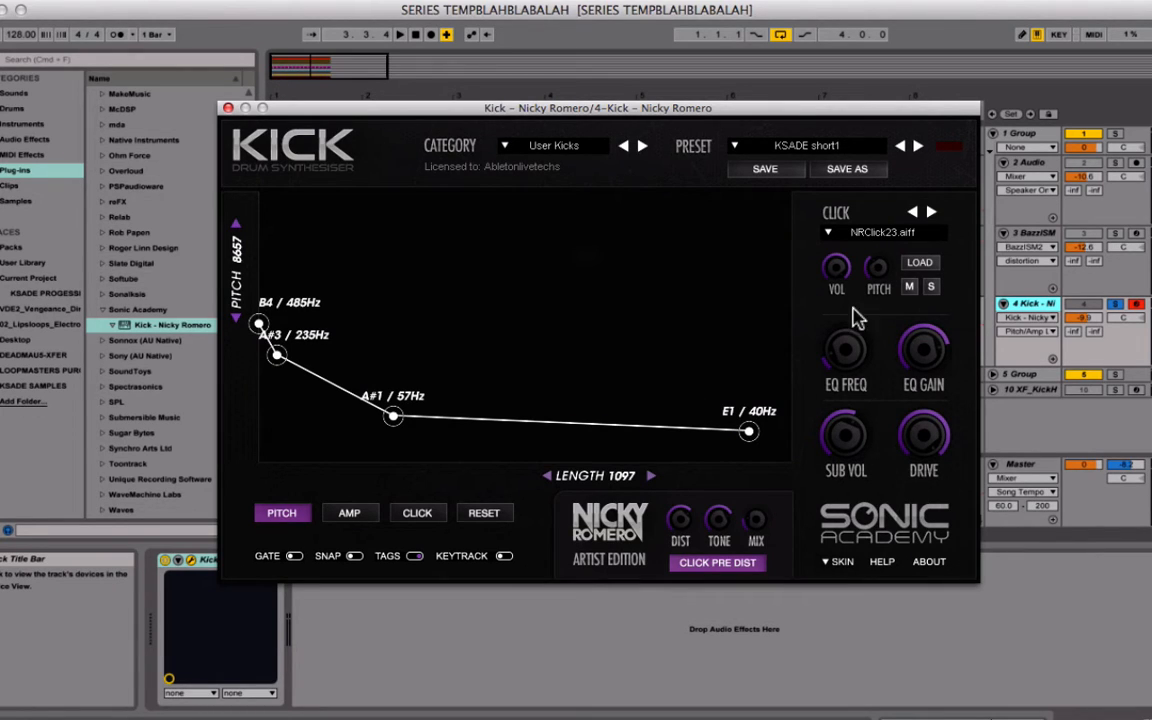
Solo the click layer, switch it to muted instead, and unmute it again.
{"action": "left_click", "coordinate": [931, 288]}
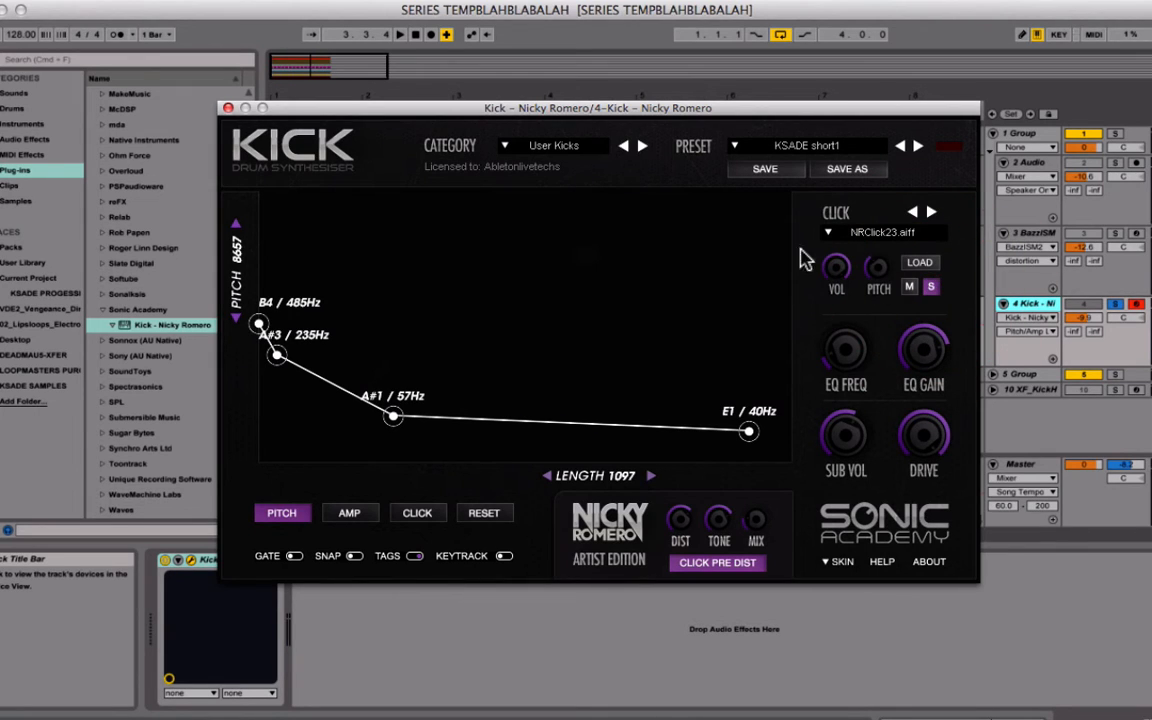
{"action": "left_click", "coordinate": [912, 288]}
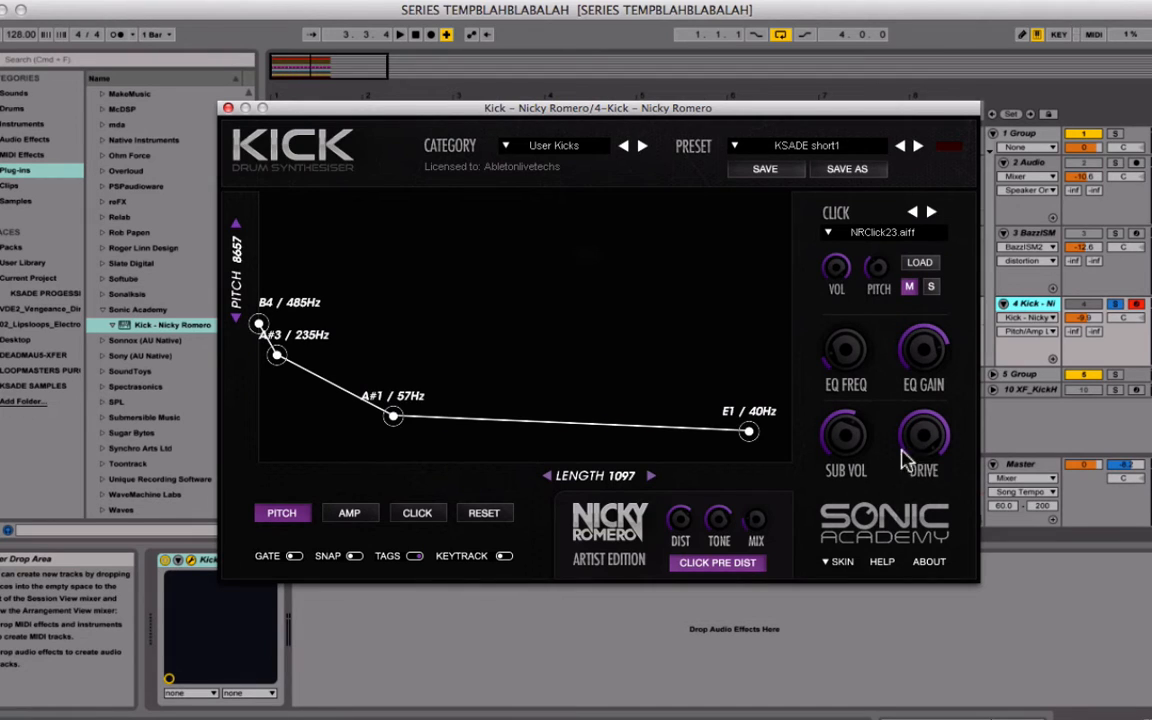
{"action": "left_click", "coordinate": [910, 287]}
Browse the Desktop folder for a custom click sample, and close the file browser without loading one.
{"action": "left_click", "coordinate": [925, 263]}
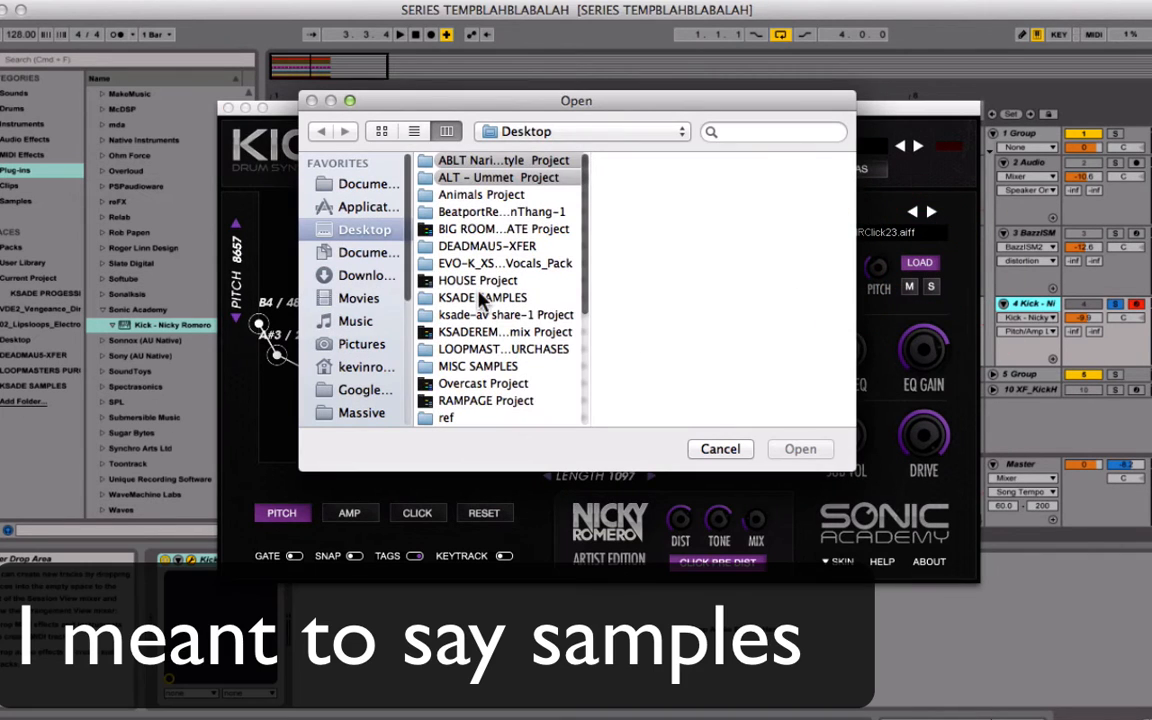
{"action": "scroll", "coordinate": [480, 300], "scroll_direction": "down", "scroll_amount": 5}
{"action": "scroll", "coordinate": [479, 298], "scroll_direction": "up", "scroll_amount": 5}
{"action": "scroll", "coordinate": [479, 298], "scroll_direction": "down", "scroll_amount": 4}
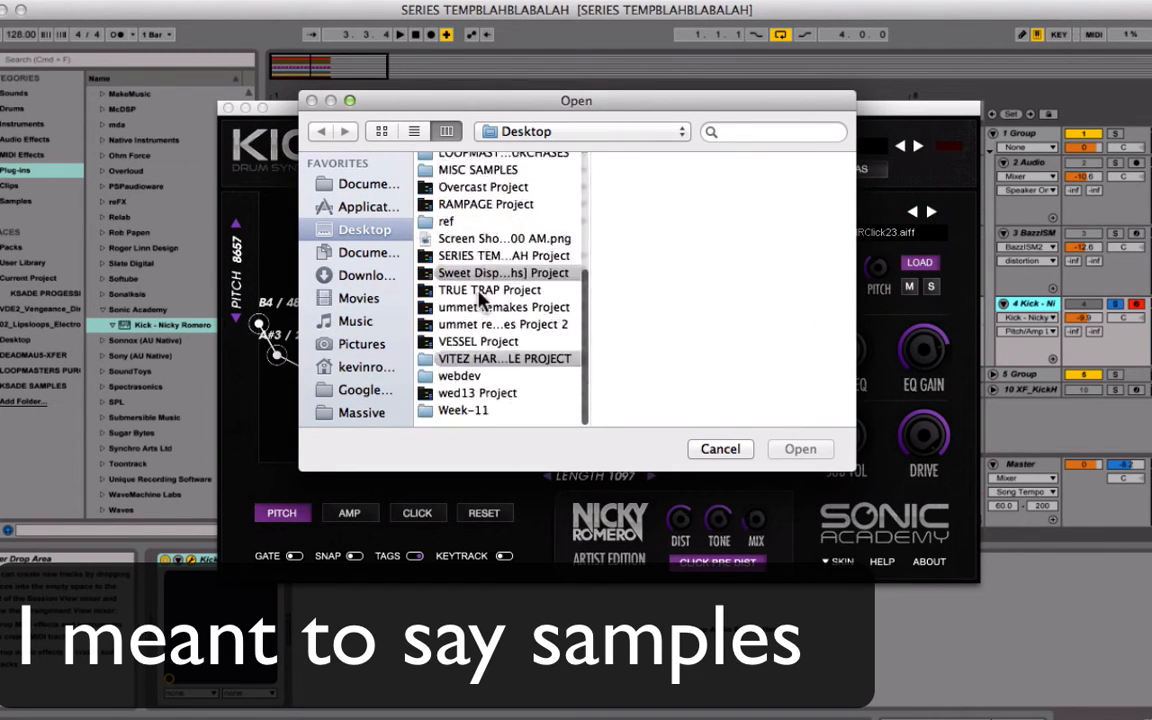
{"action": "scroll", "coordinate": [502, 300], "scroll_direction": "up", "scroll_amount": 4}
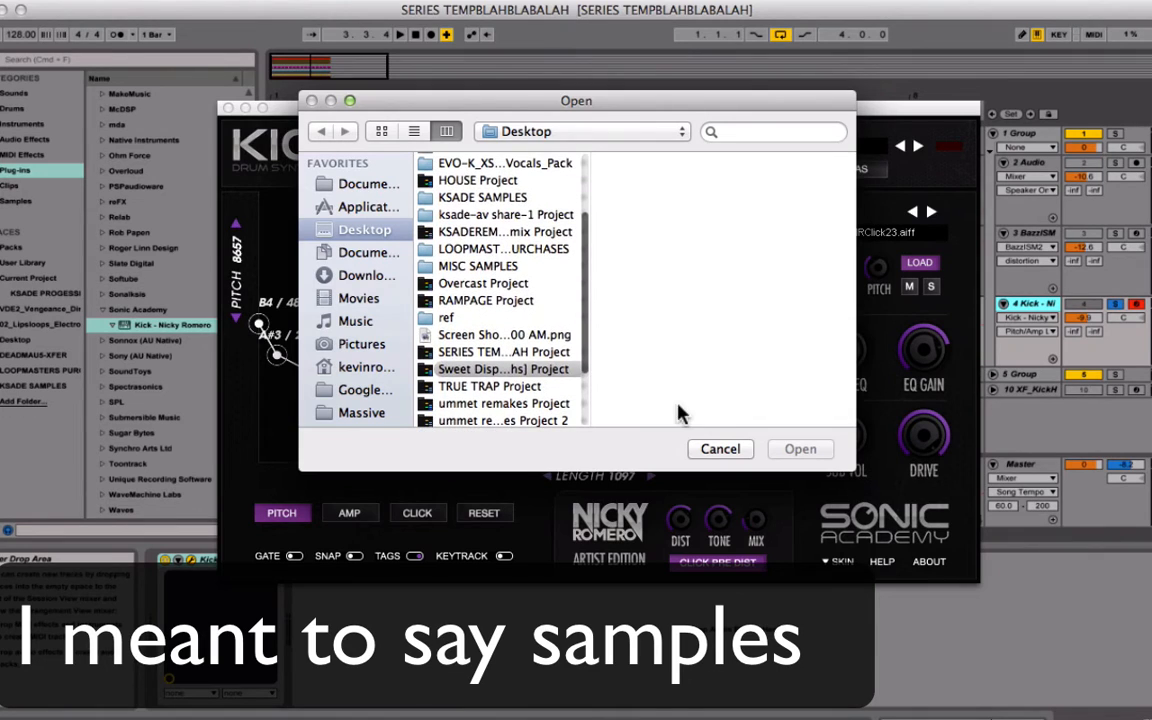
{"action": "left_click", "coordinate": [722, 451]}
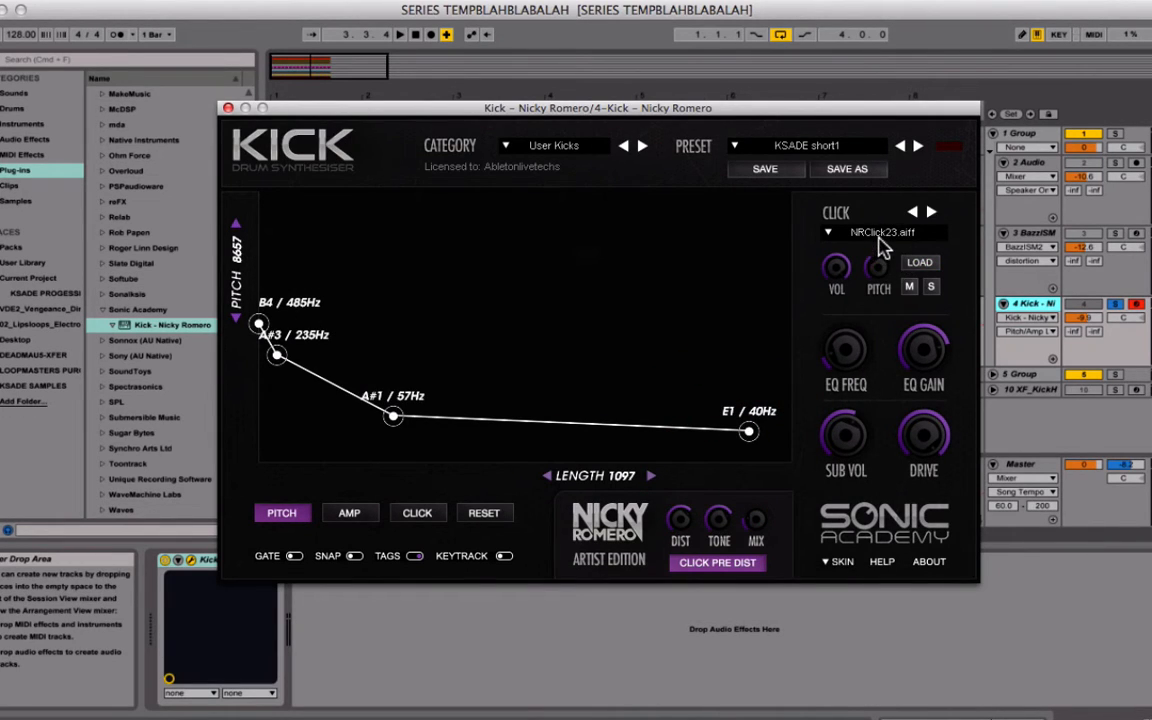
Show the click envelope and move the second point of its flat top to a later, lower position, about mid-height.
{"action": "left_click", "coordinate": [880, 272]}
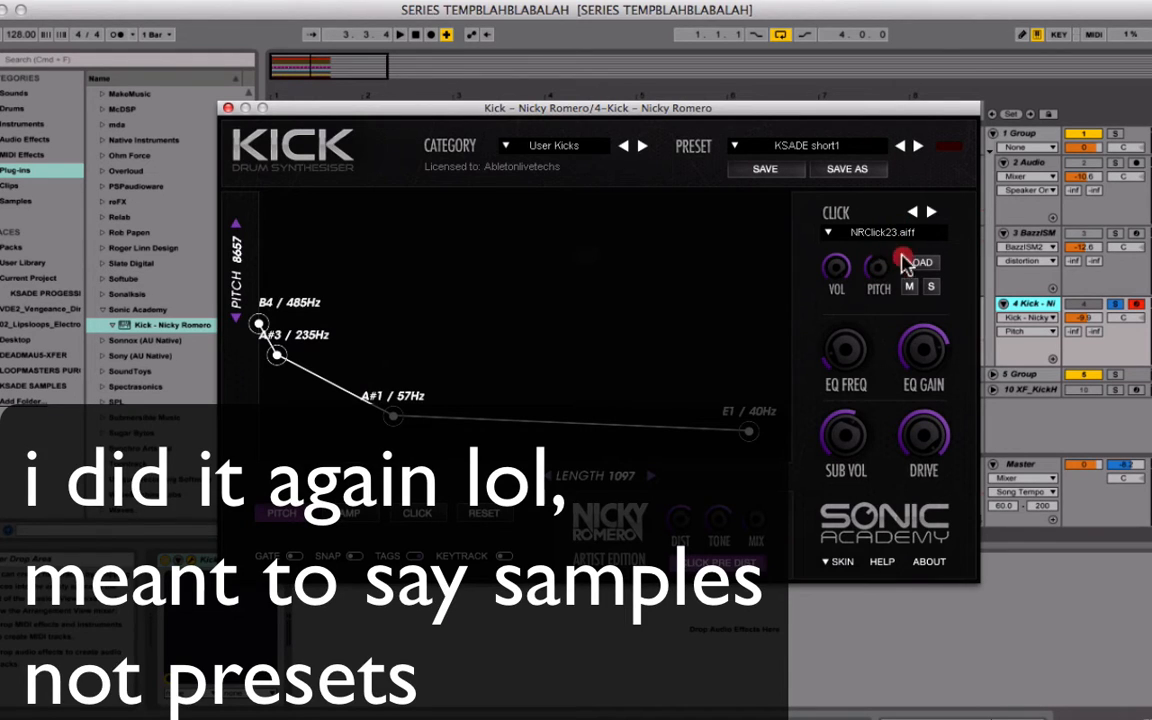
{"action": "left_click", "coordinate": [915, 235]}
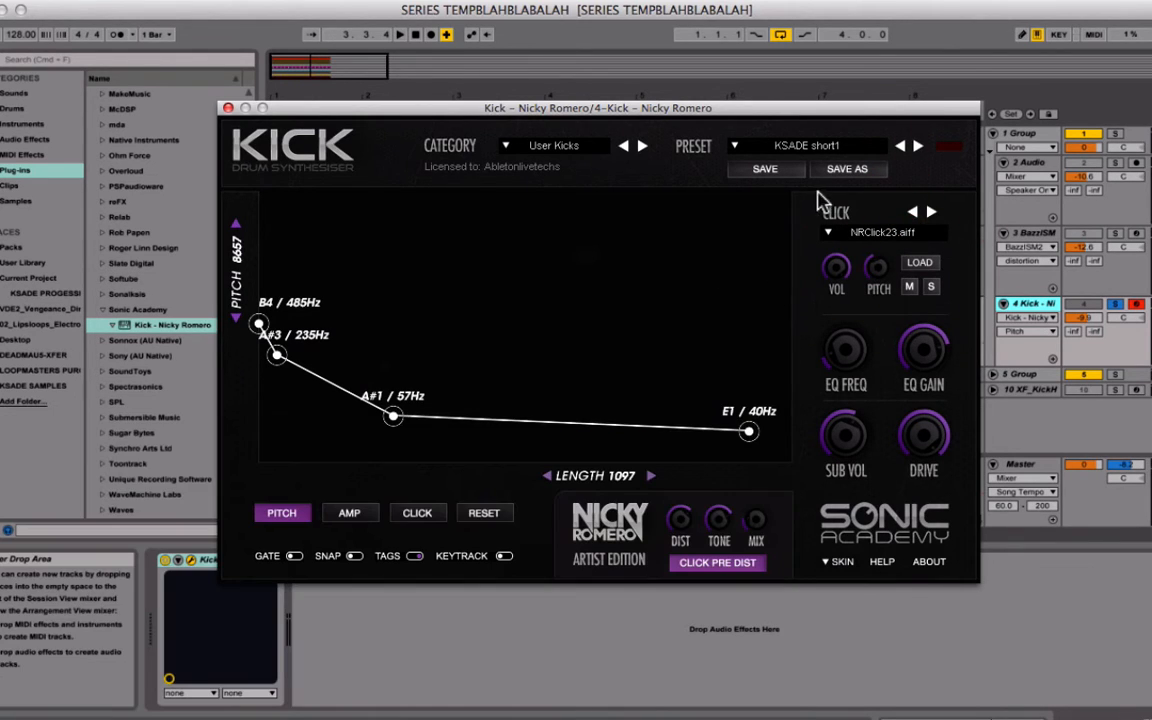
{"action": "left_click", "coordinate": [438, 512]}
{"action": "left_click", "coordinate": [470, 195]}
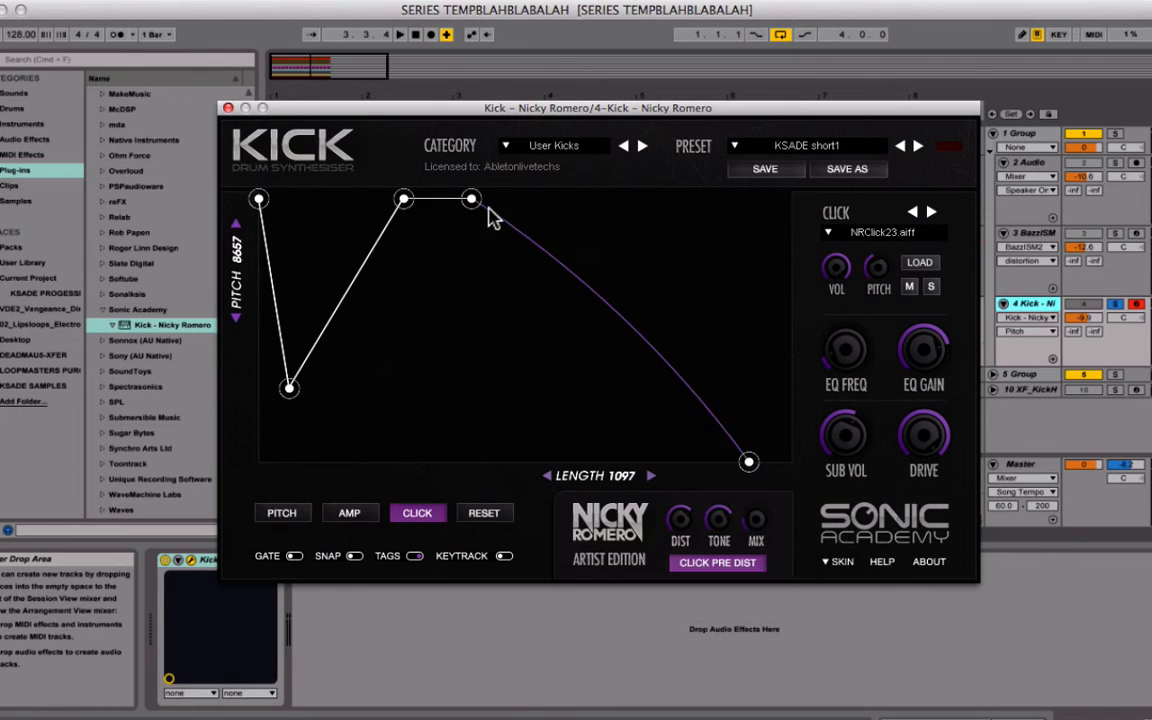
{"action": "left_click_drag", "start_coordinate": [470, 195], "coordinate": [566, 309]}
Look through the available click samples and load Clicks 04.aiff as the click.
{"action": "left_click", "coordinate": [885, 235]}
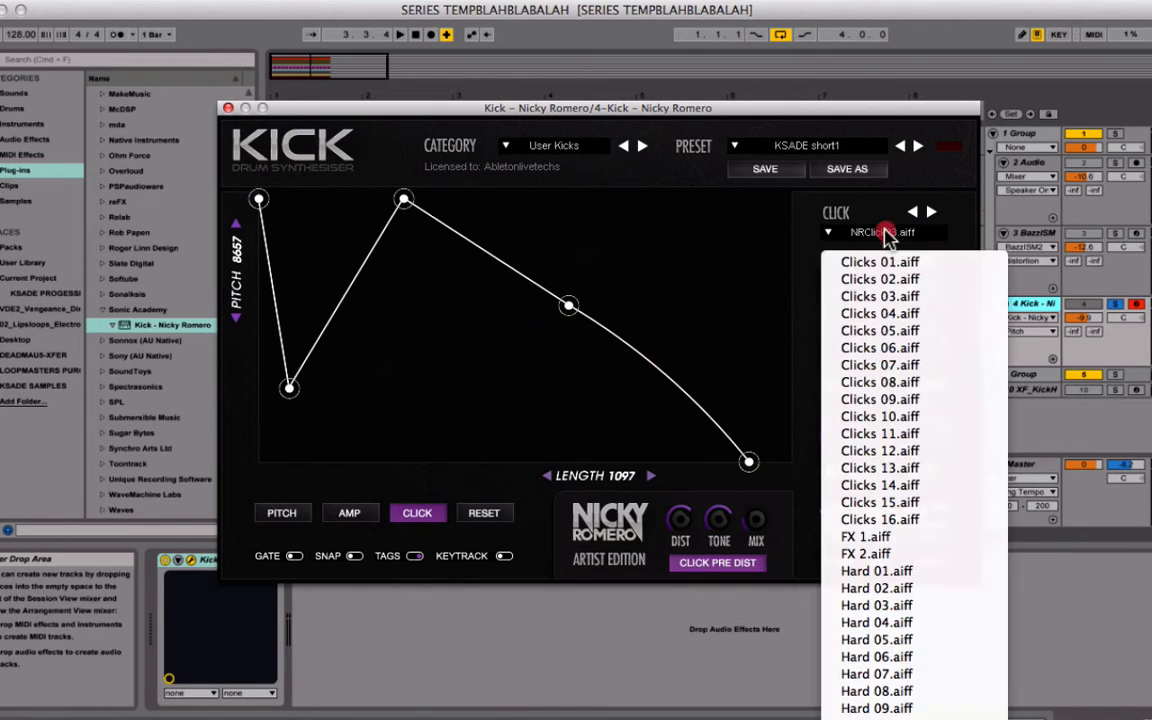
{"action": "scroll", "coordinate": [880, 330], "scroll_direction": "down", "scroll_amount": 15}
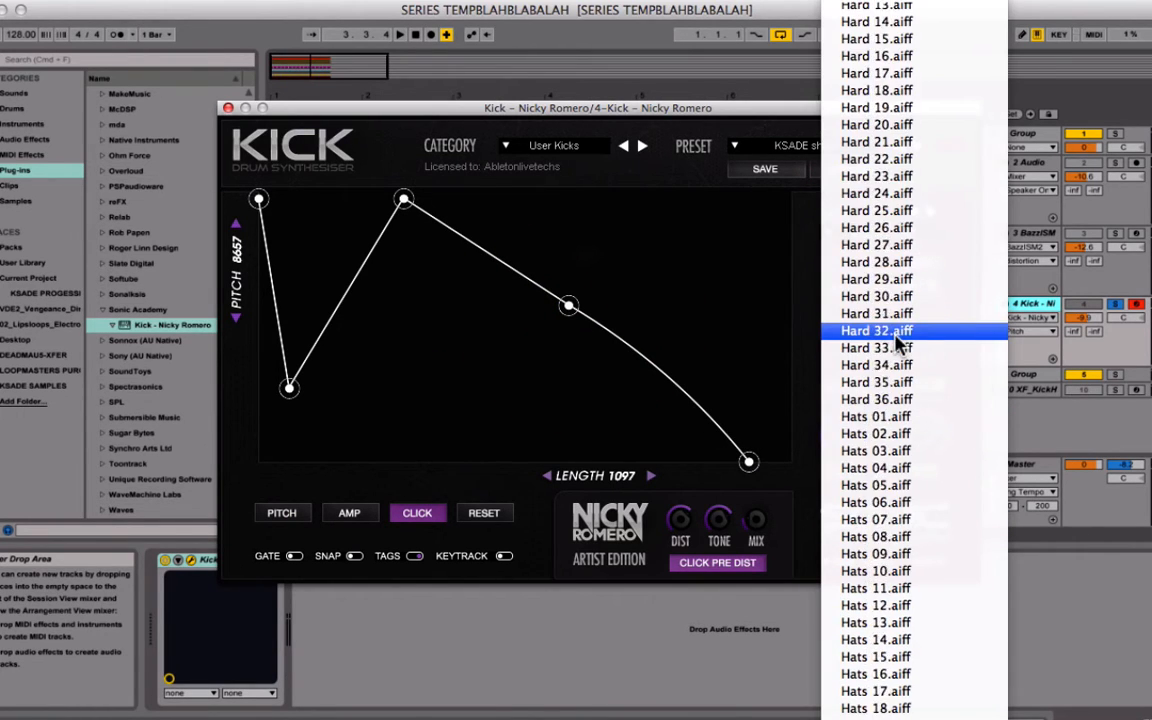
{"action": "scroll", "coordinate": [897, 342], "scroll_direction": "up", "scroll_amount": 1}
{"action": "scroll", "coordinate": [897, 342], "scroll_direction": "down", "scroll_amount": 16}
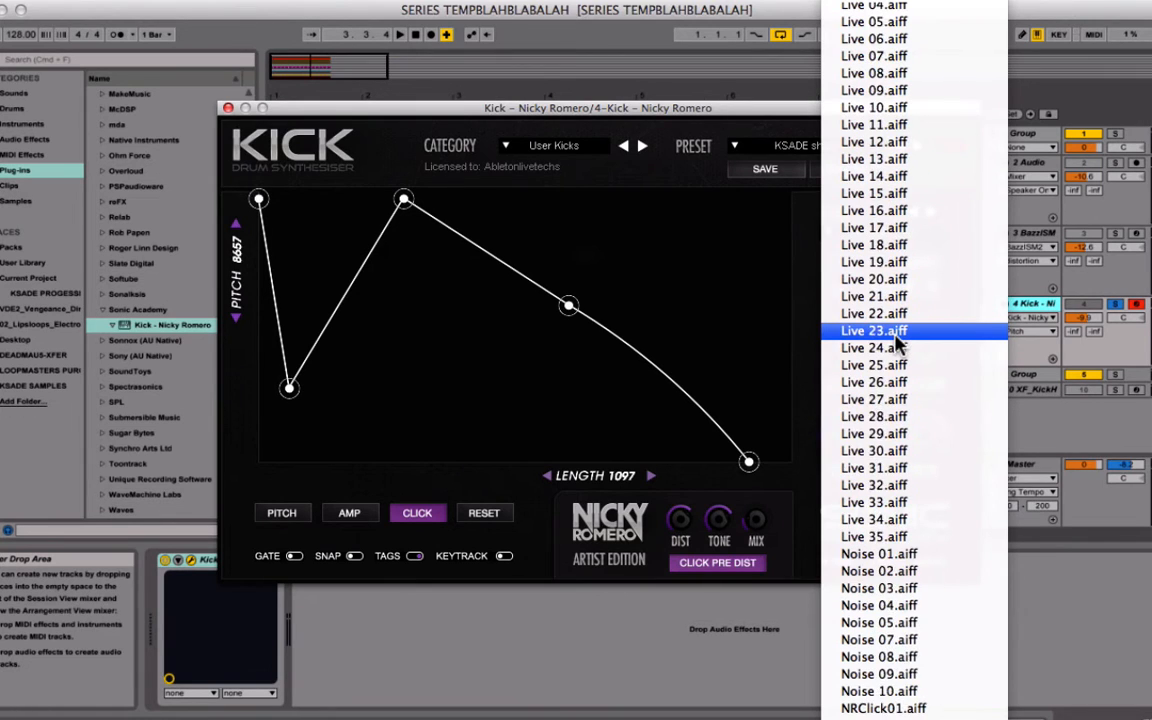
{"action": "scroll", "coordinate": [897, 342], "scroll_direction": "down", "scroll_amount": 10}
{"action": "scroll", "coordinate": [897, 342], "scroll_direction": "up", "scroll_amount": 20}
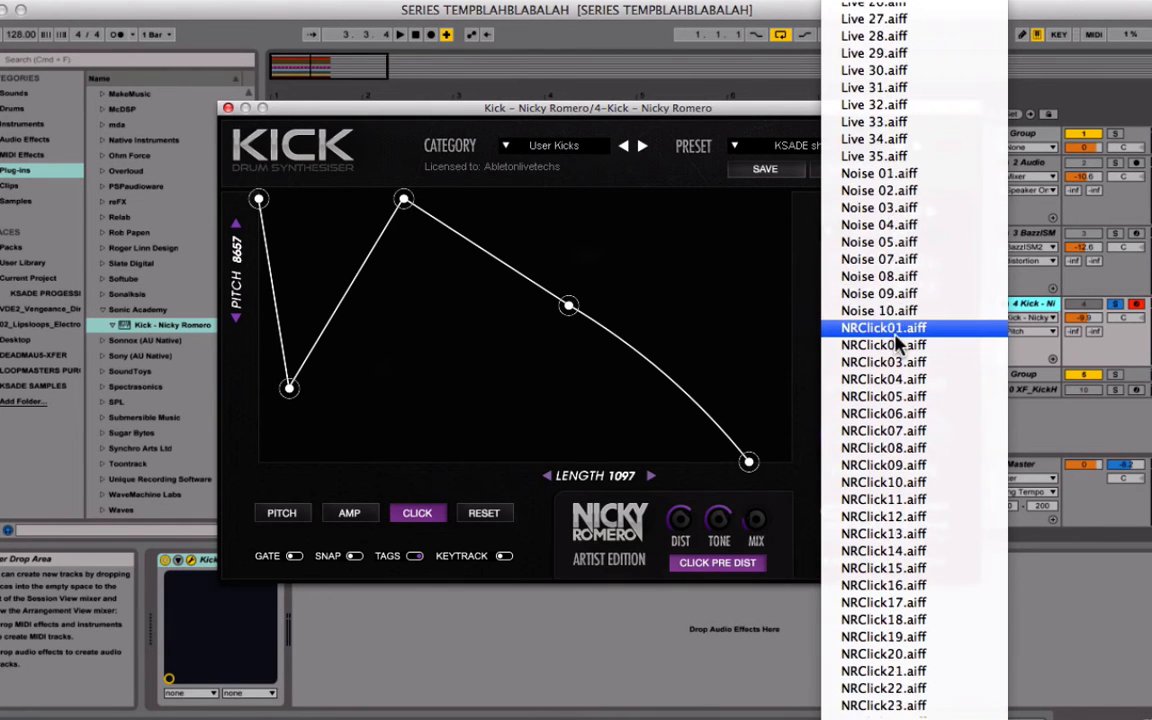
{"action": "scroll", "coordinate": [897, 342], "scroll_direction": "up", "scroll_amount": 5}
{"action": "scroll", "coordinate": [897, 342], "scroll_direction": "down", "scroll_amount": 20}
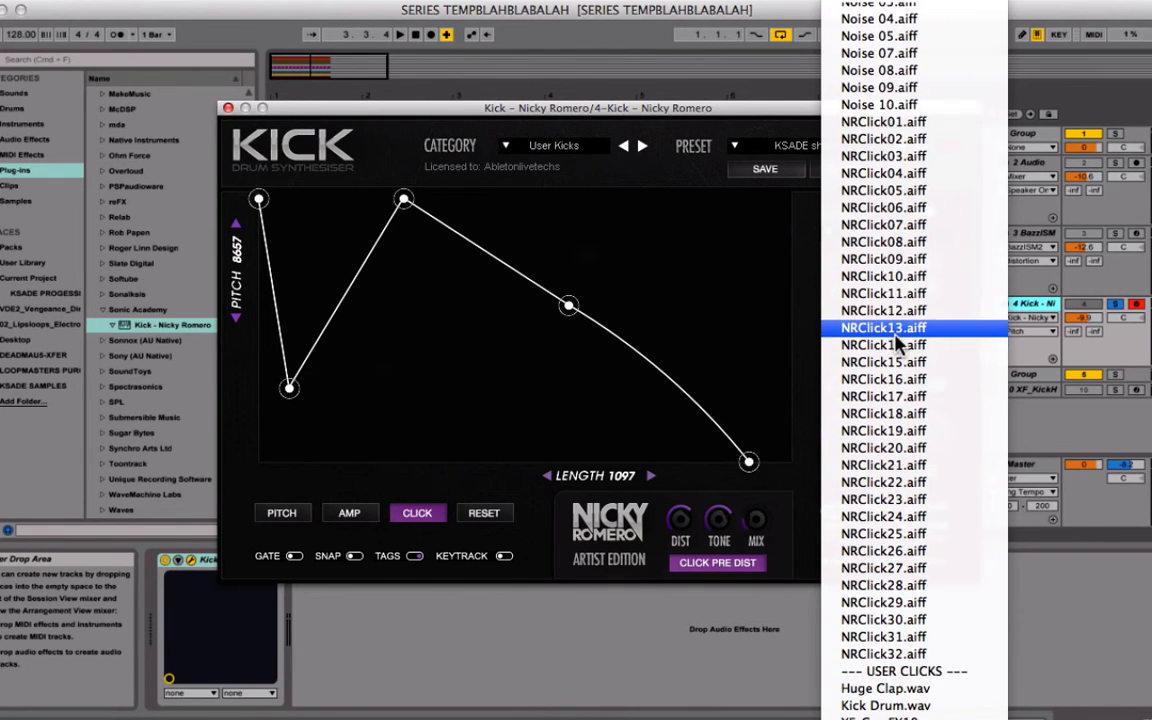
{"action": "scroll", "coordinate": [897, 342], "scroll_direction": "up", "scroll_amount": 20}
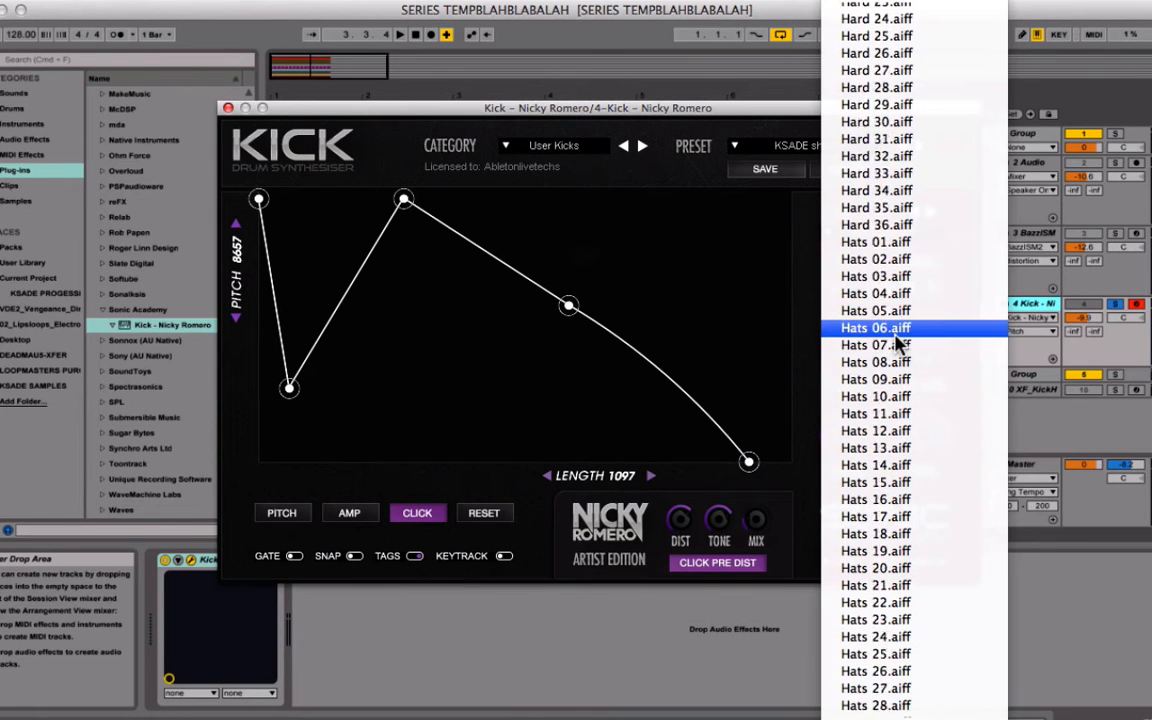
{"action": "scroll", "coordinate": [897, 342], "scroll_direction": "up", "scroll_amount": 13}
{"action": "left_click", "coordinate": [905, 46]}
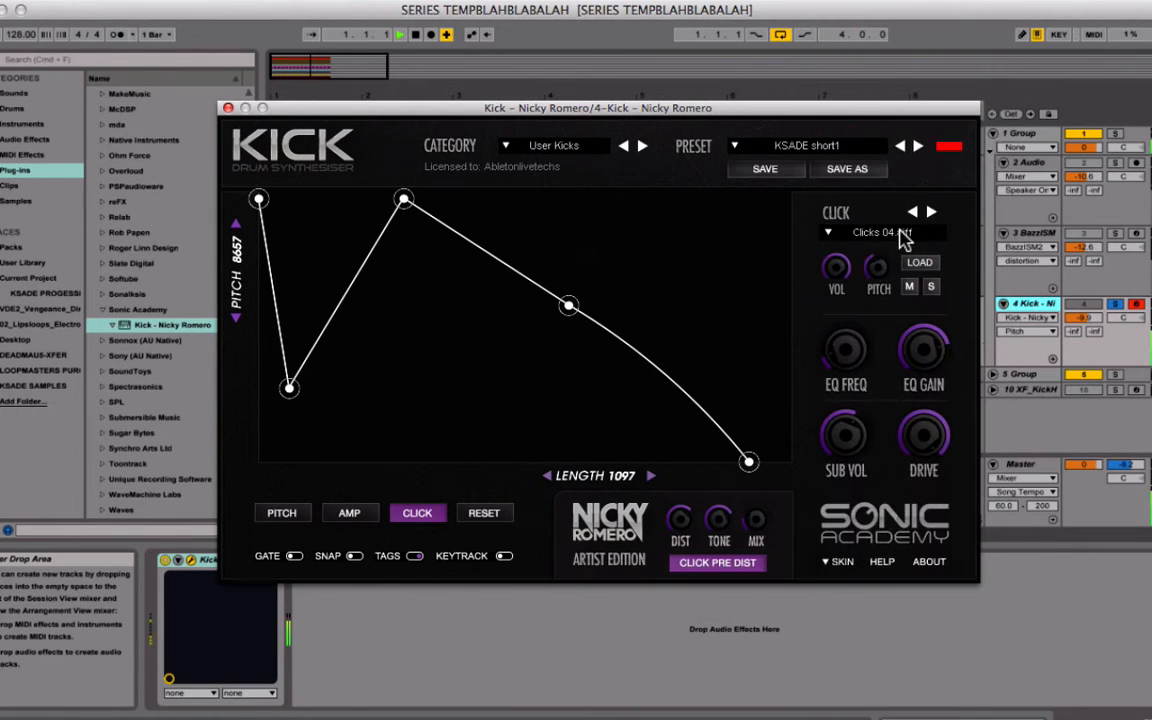
Solo the click and reshape its envelope: a flat full-level start, a third point at about mid-height and a slightly later, lower fourth point.
{"action": "left_click", "coordinate": [931, 288]}
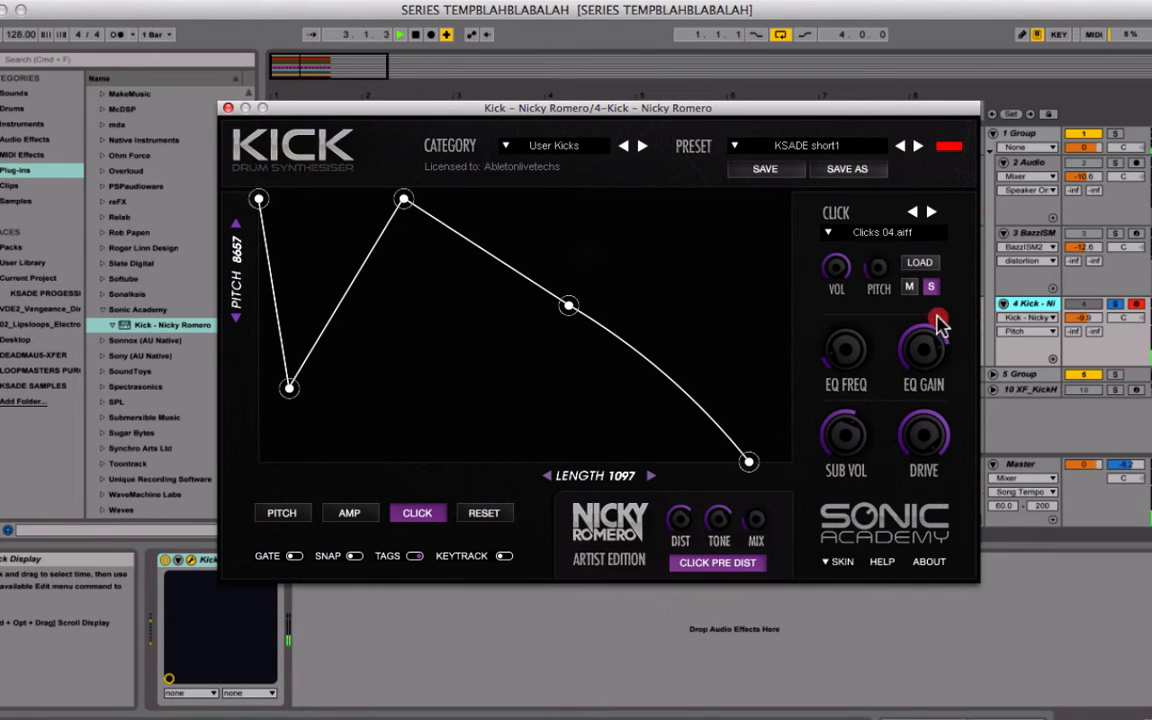
{"action": "left_click", "coordinate": [886, 171]}
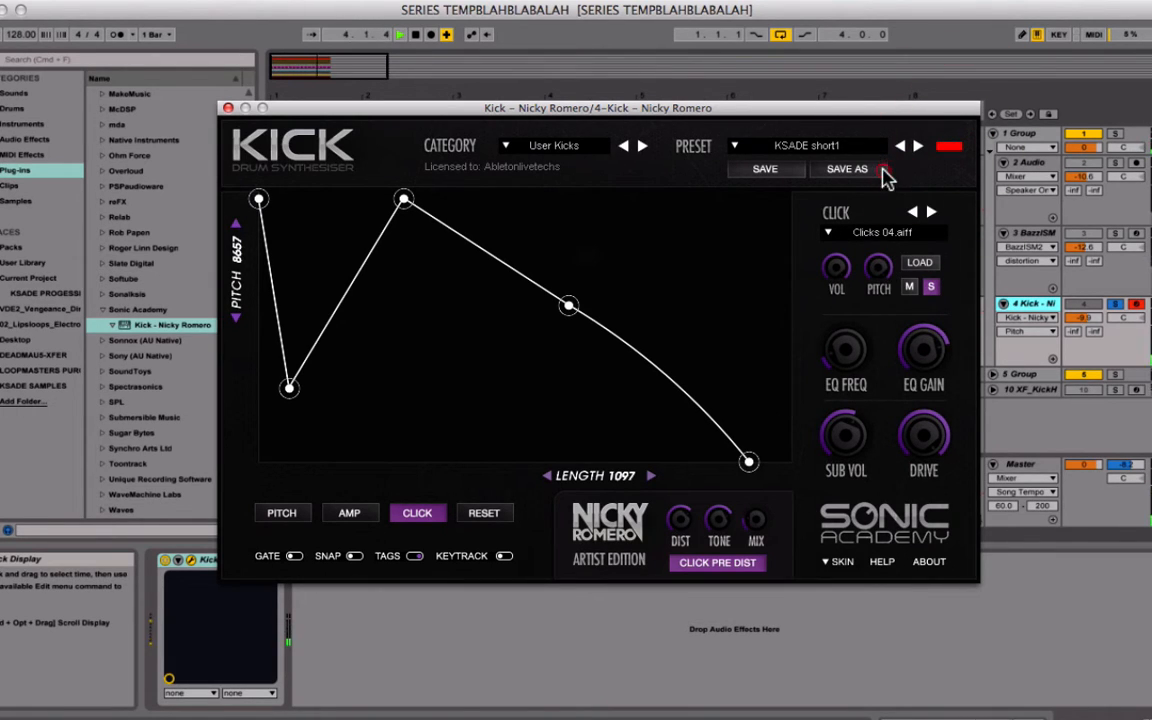
{"action": "left_click_drag", "start_coordinate": [290, 389], "coordinate": [347, 199]}
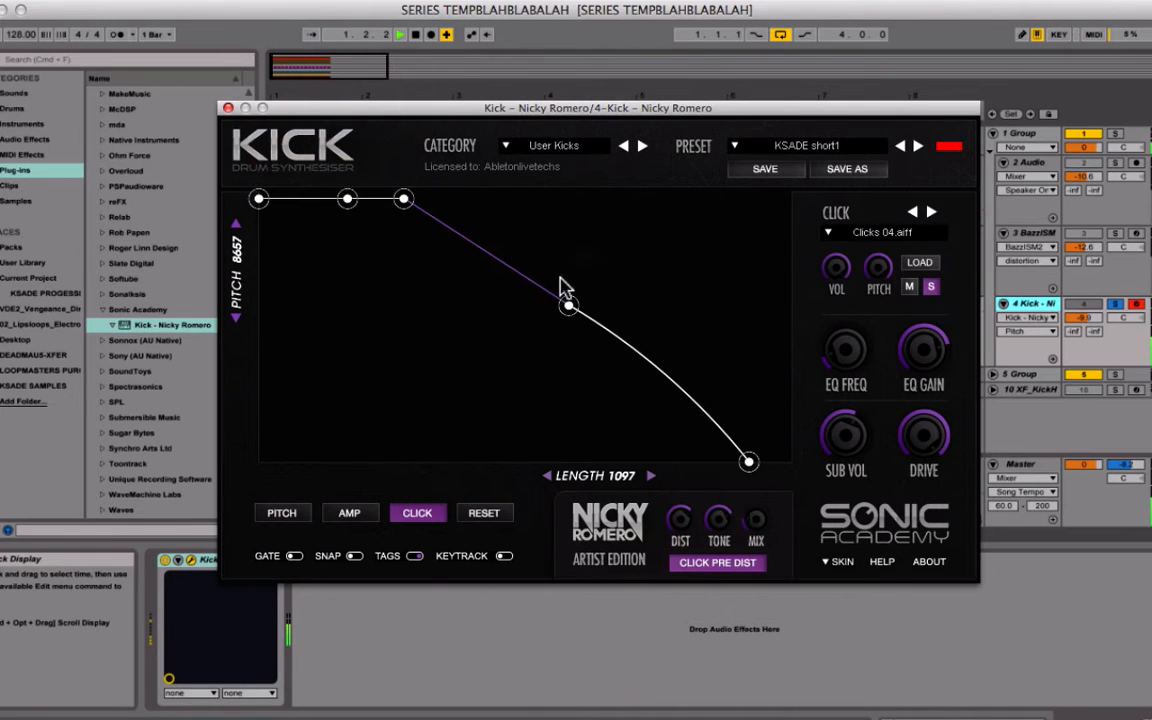
{"action": "left_click_drag", "start_coordinate": [567, 304], "coordinate": [613, 340]}
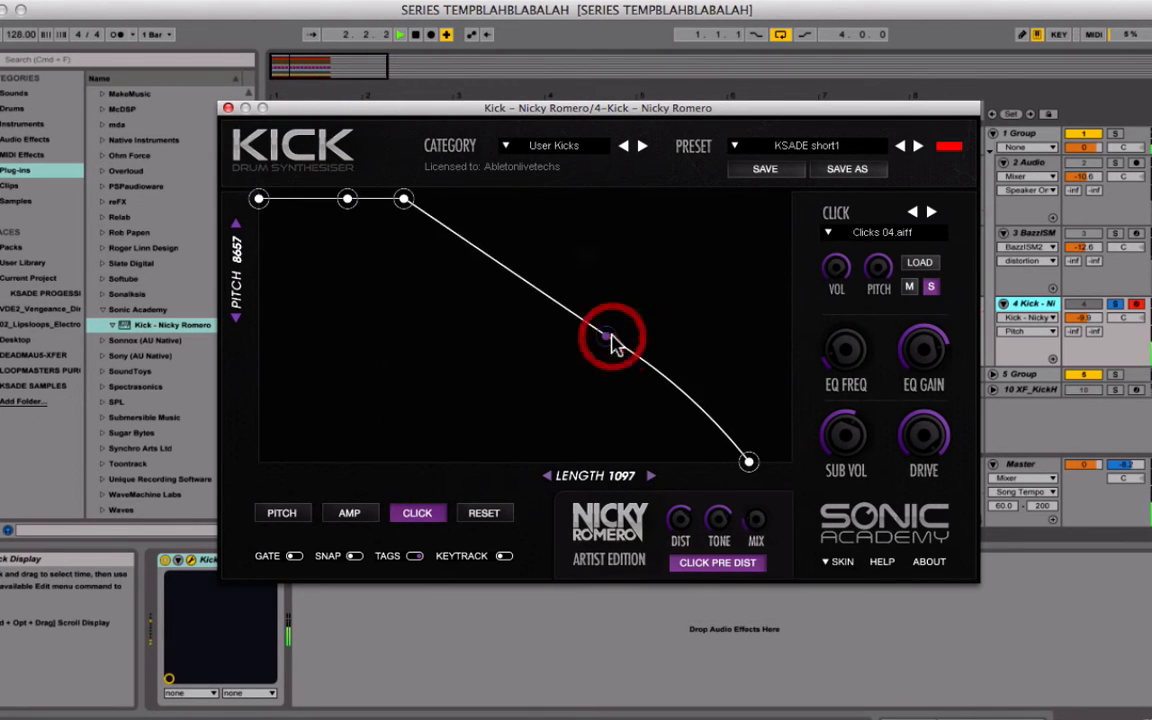
{"action": "left_click_drag", "start_coordinate": [404, 200], "coordinate": [404, 310]}
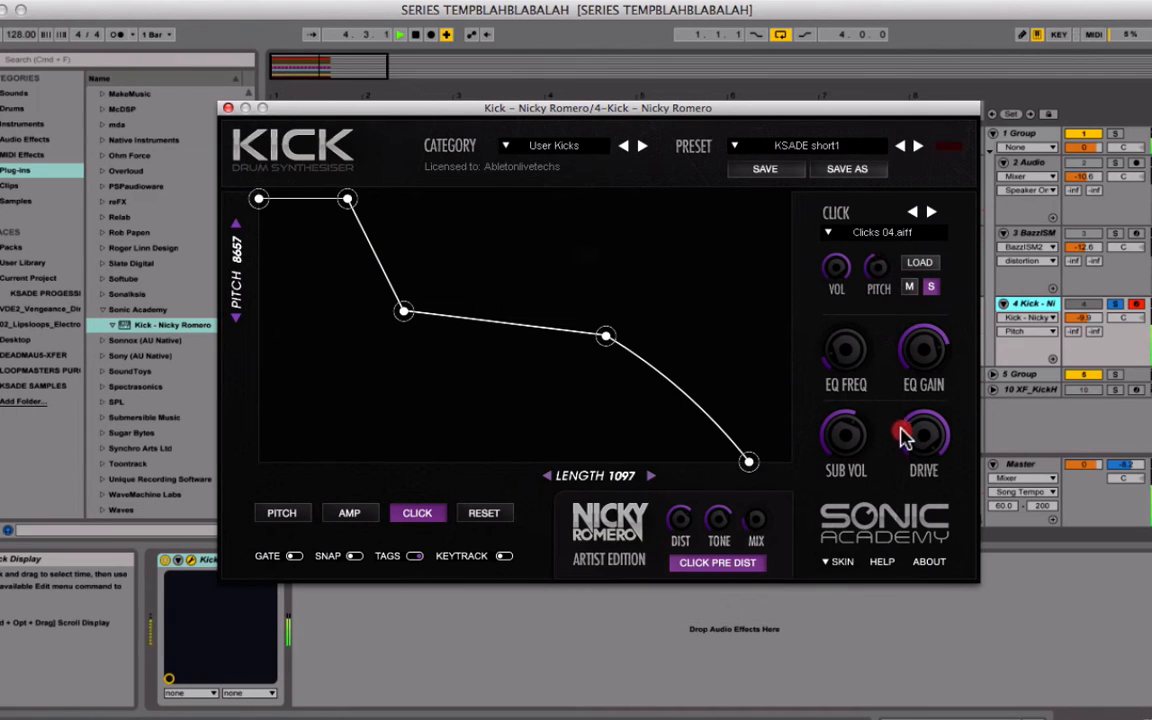
Audition Clicks 05.aiff, Hard 04.aiff and Hats 26.aiff as the soloed click sample.
{"action": "left_click", "coordinate": [931, 213]}
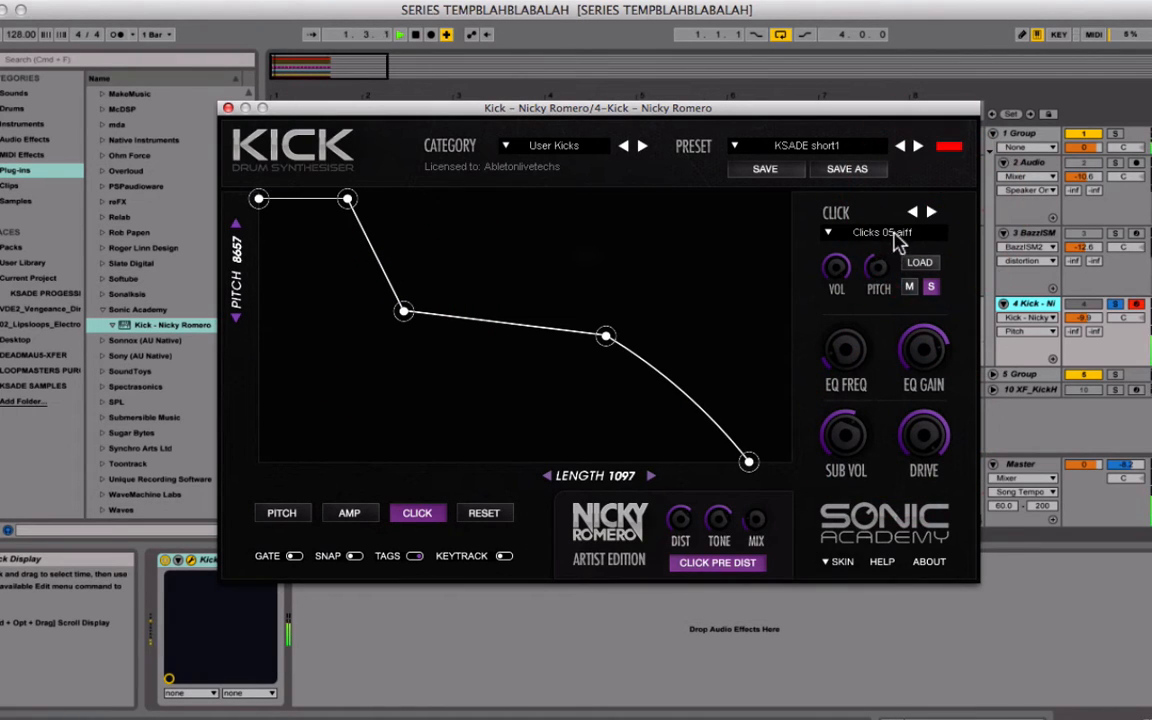
{"action": "left_click", "coordinate": [900, 230]}
{"action": "left_click", "coordinate": [905, 620]}
{"action": "left_click", "coordinate": [835, 233]}
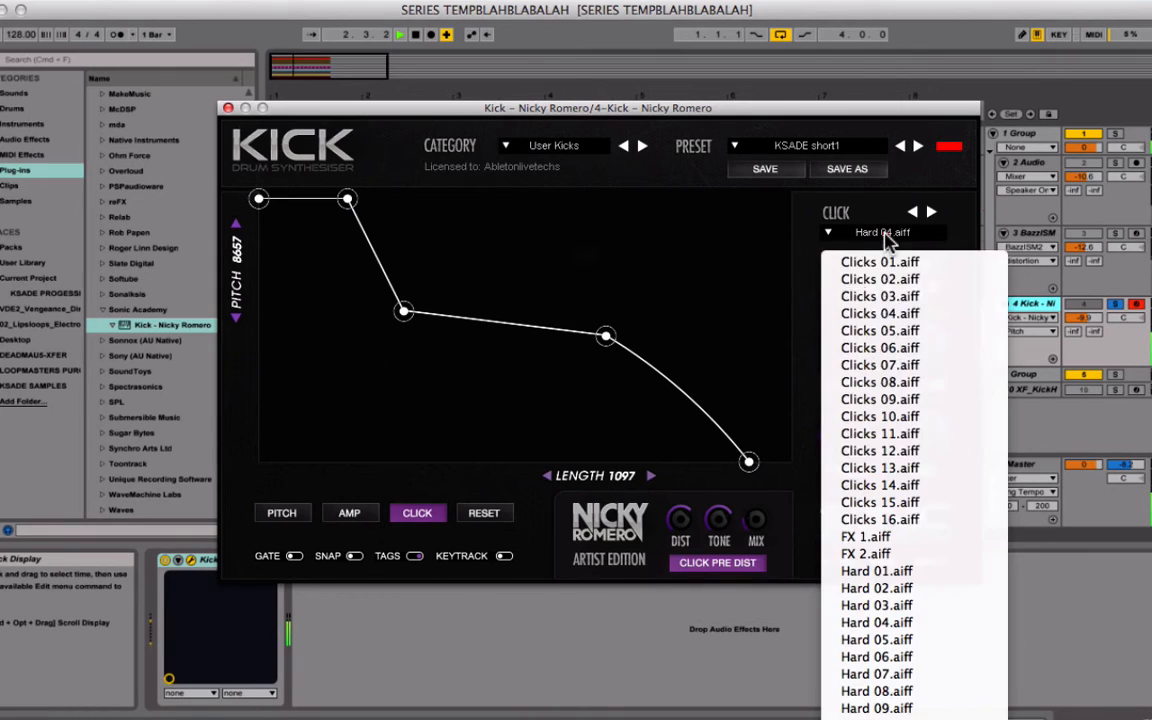
{"action": "scroll", "coordinate": [836, 522], "scroll_direction": "down", "scroll_amount": 10}
{"action": "left_click", "coordinate": [890, 522]}
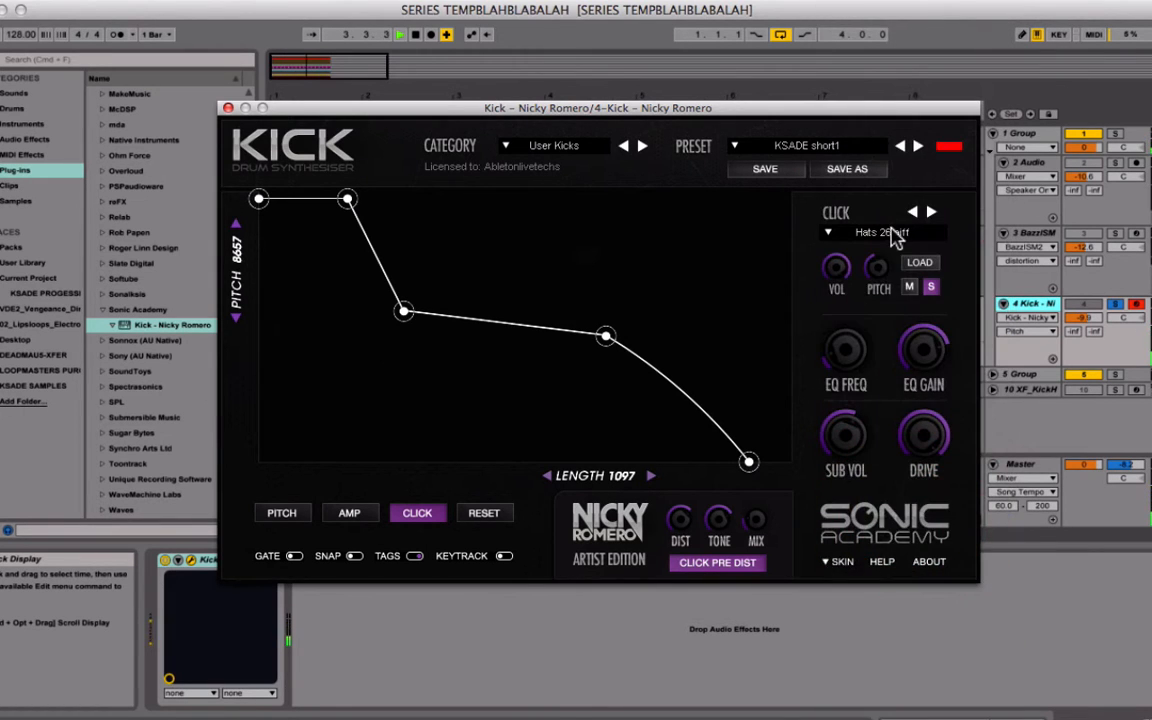
Audition Hats 33.aiff and Hats 03.aiff as the click, trying a different click pitch, and turn off the click solo.
{"action": "left_click", "coordinate": [905, 229]}
{"action": "scroll", "coordinate": [885, 535], "scroll_direction": "down", "scroll_amount": 15}
{"action": "left_click", "coordinate": [885, 537]}
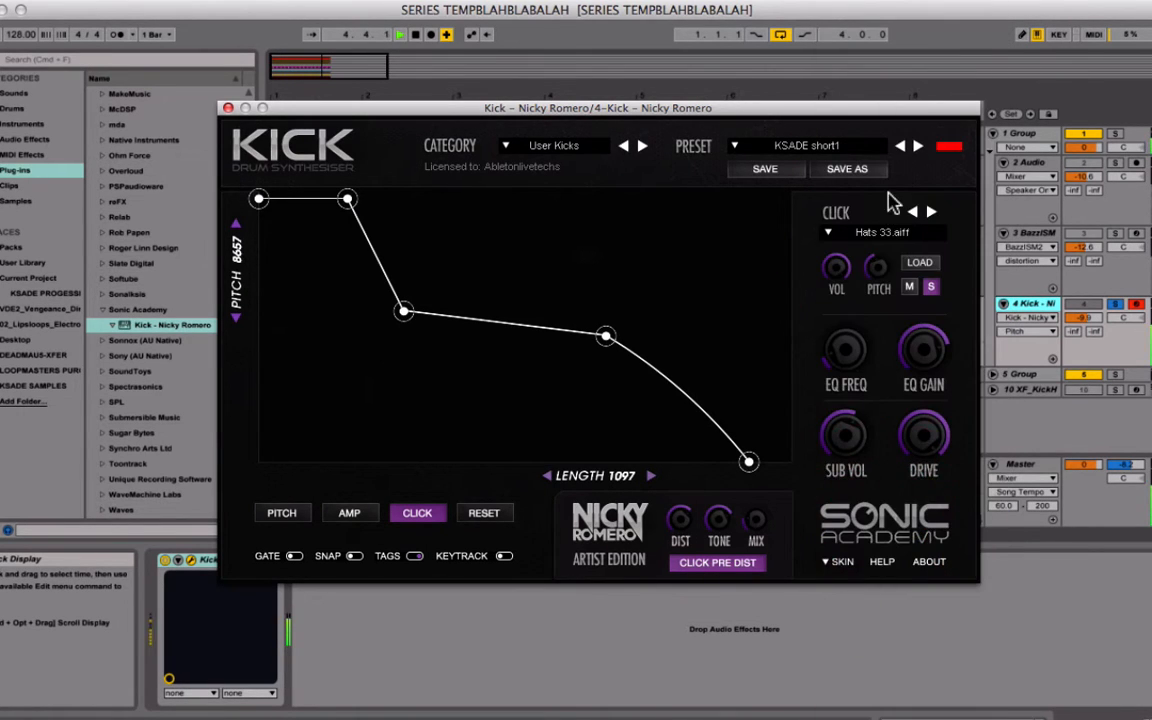
{"action": "left_click", "coordinate": [885, 233]}
{"action": "scroll", "coordinate": [905, 560], "scroll_direction": "down", "scroll_amount": 10}
{"action": "left_click", "coordinate": [900, 573]}
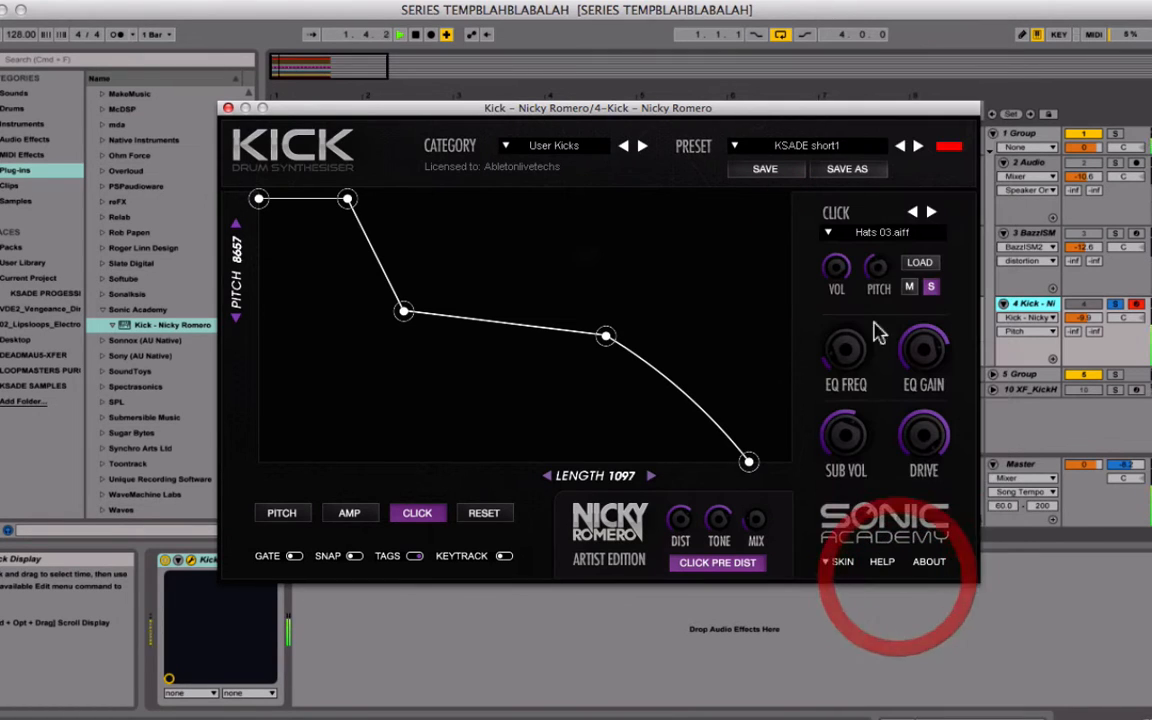
{"action": "mouse_move", "coordinate": [878, 270]}
{"action": "left_mouse_down"}
{"action": "mouse_move", "coordinate": [897, 190]}
{"action": "mouse_move", "coordinate": [918, 190]}
{"action": "mouse_move", "coordinate": [876, 246]}
{"action": "left_mouse_up"}
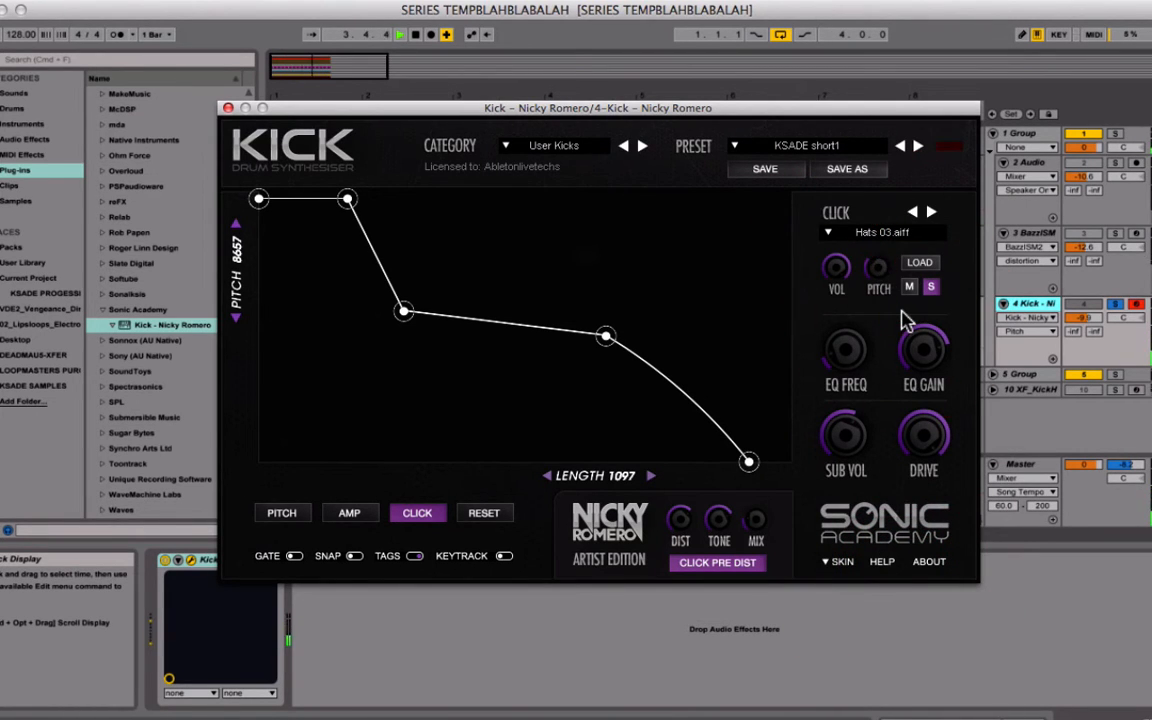
{"action": "left_click", "coordinate": [934, 288]}
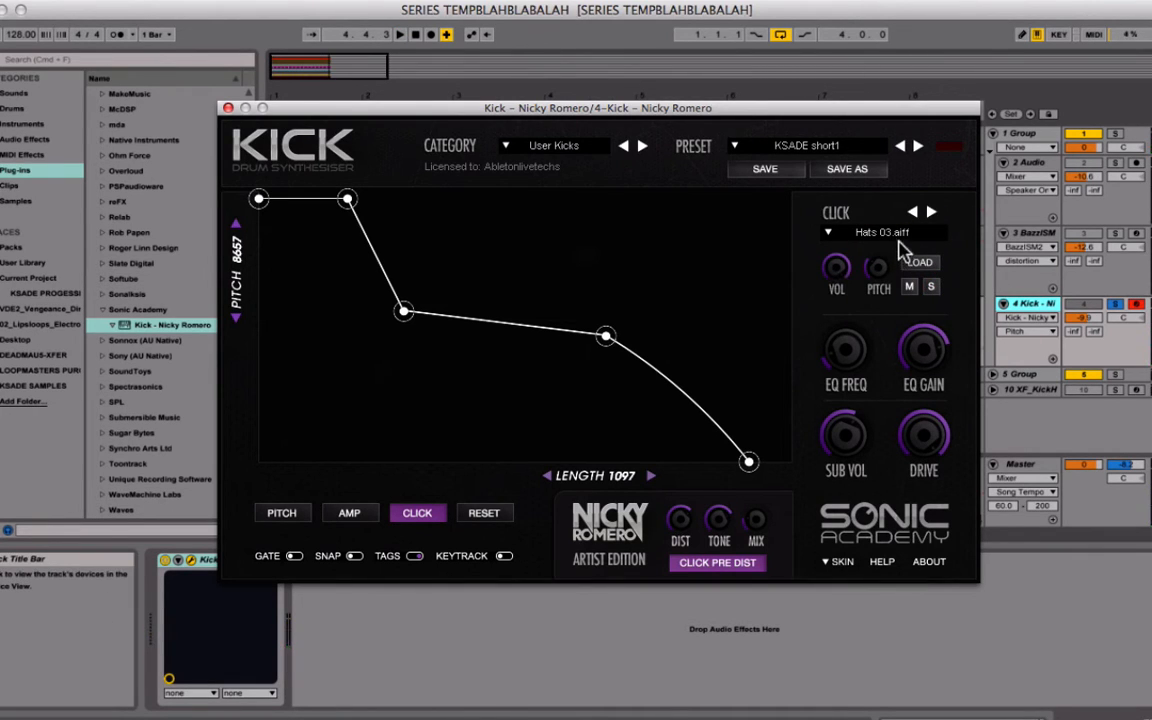
Load Huge Clap.wav from the user clicks as the click sample.
{"action": "left_click", "coordinate": [898, 238]}
{"action": "scroll", "coordinate": [905, 520], "scroll_direction": "down", "scroll_amount": 10}
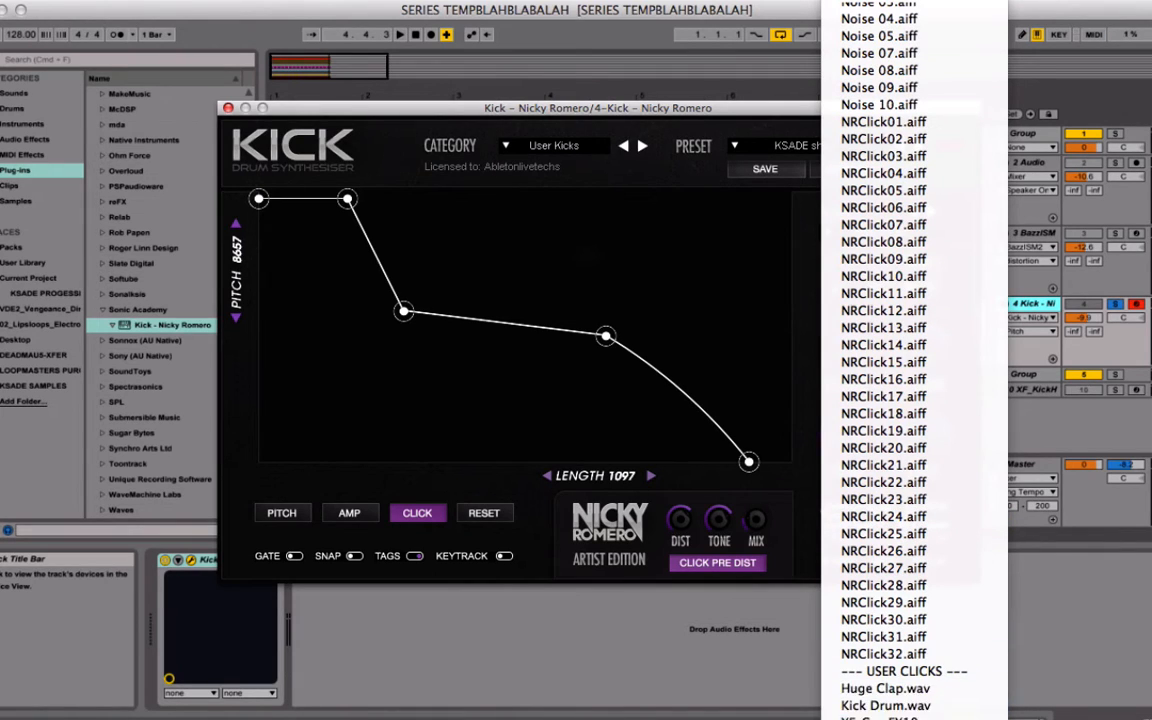
{"action": "left_click", "coordinate": [905, 689]}
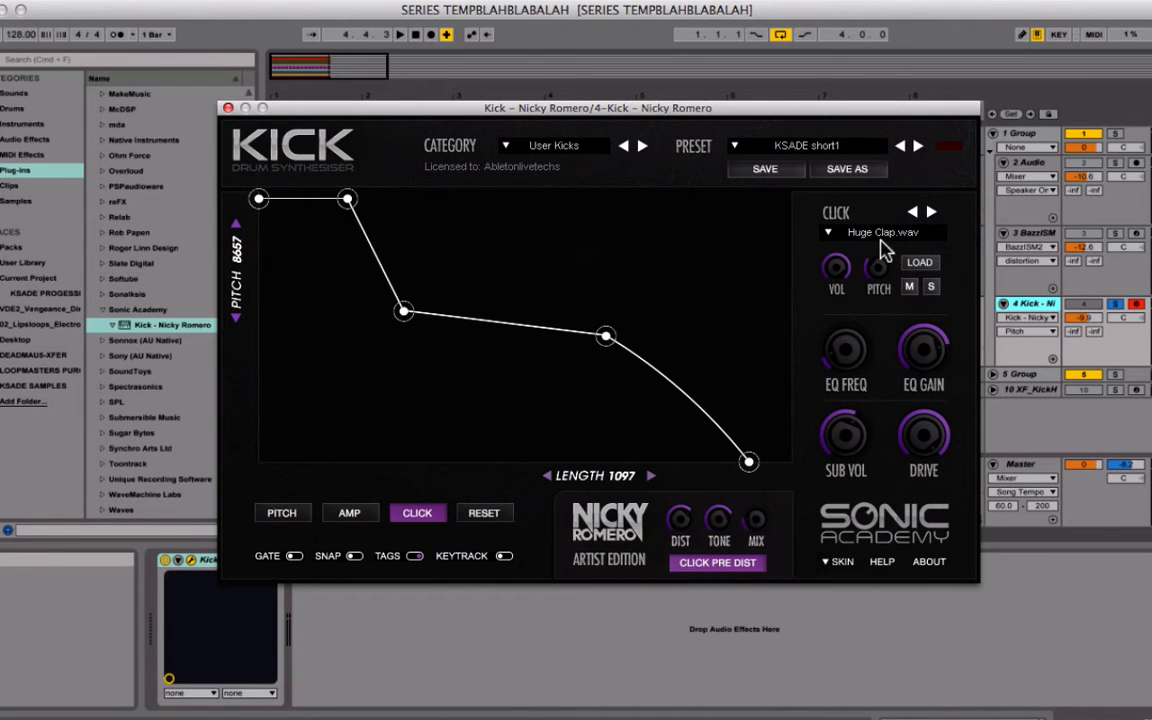
{"action": "left_click", "coordinate": [872, 229]}
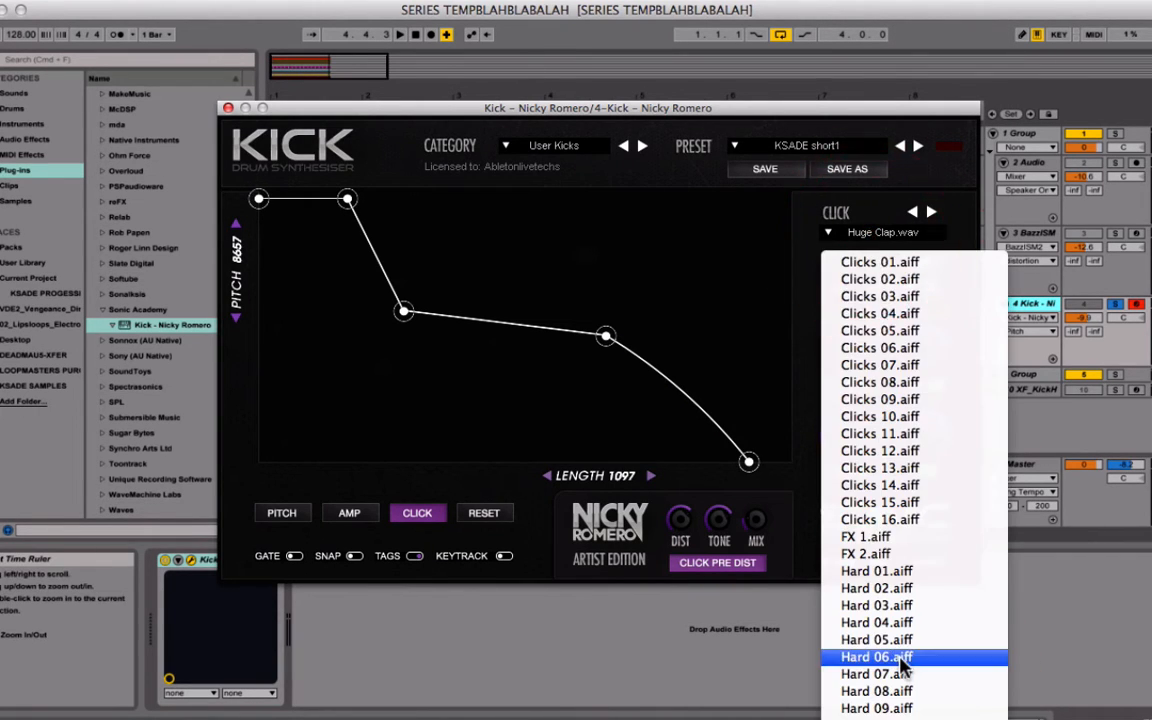
{"action": "scroll", "coordinate": [900, 600], "scroll_direction": "down", "scroll_amount": 10}
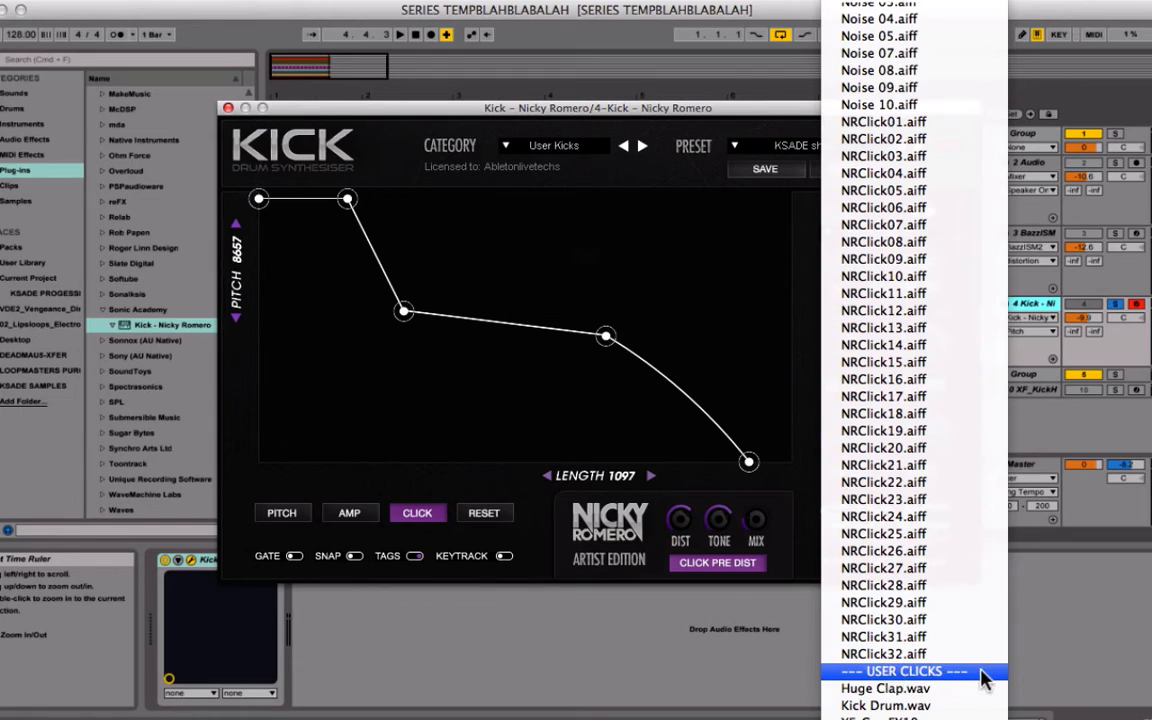
{"action": "left_click", "coordinate": [885, 688]}
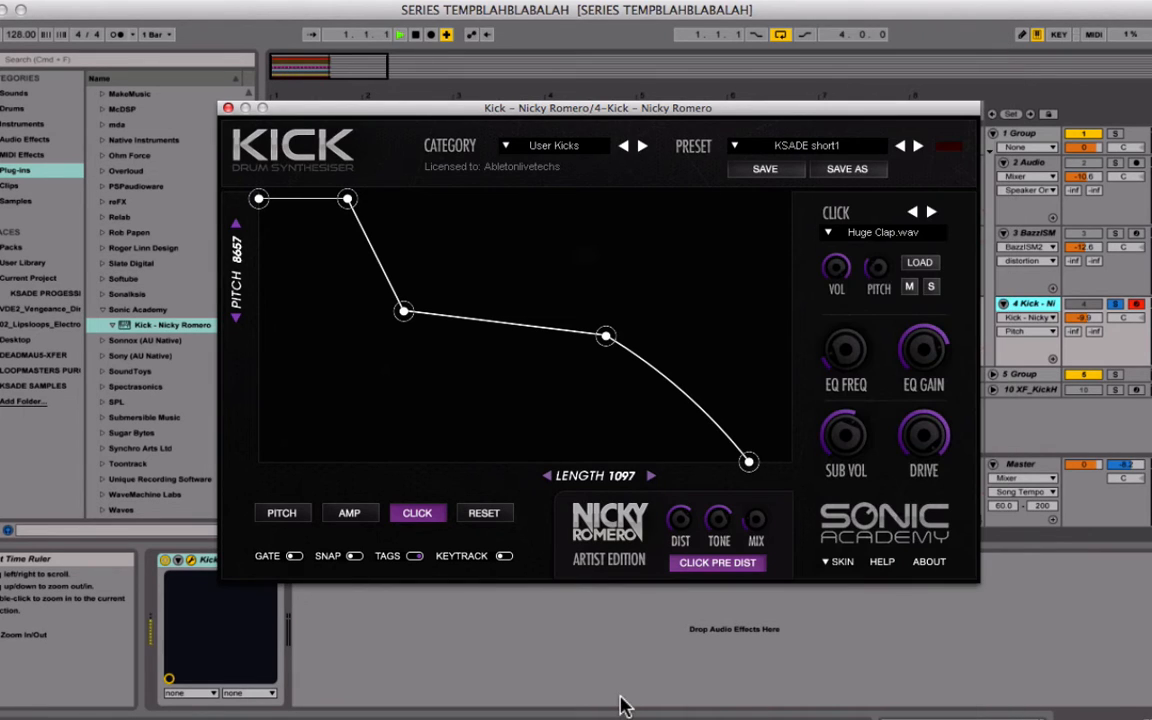
Solo the click with the sub volume and drive at minimum, and raise the click's pitch during playback.
{"action": "left_click", "coordinate": [930, 287]}
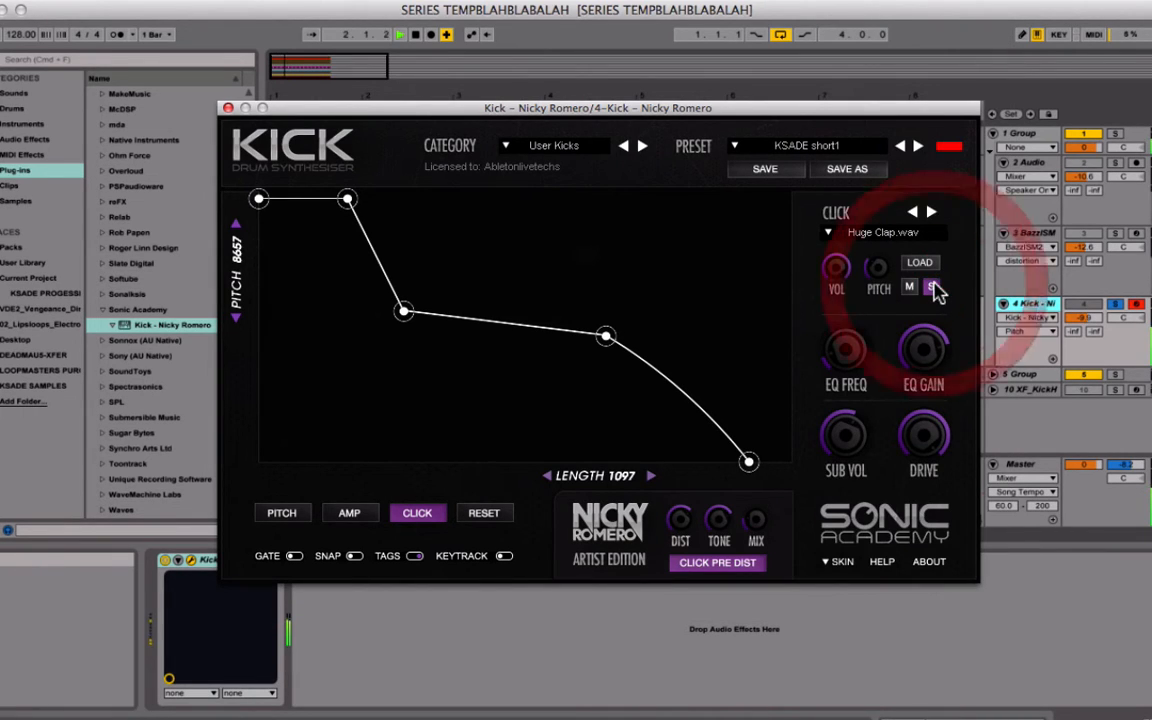
{"action": "left_click_drag", "start_coordinate": [851, 437], "coordinate": [857, 538]}
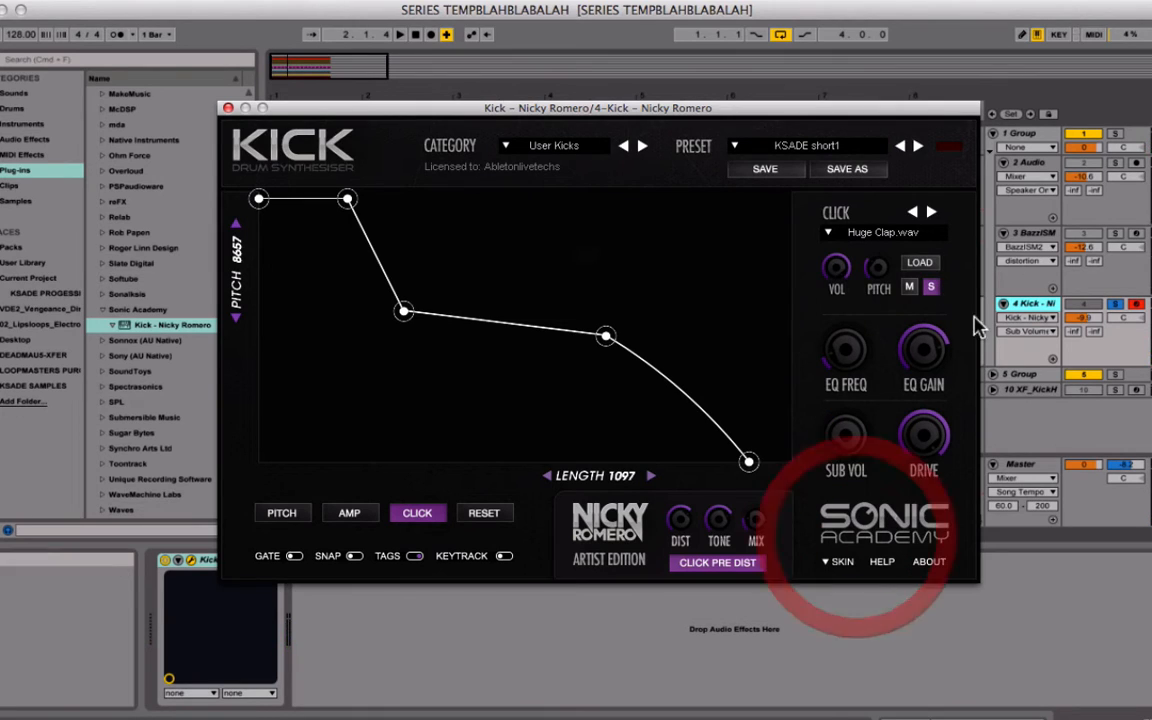
{"action": "left_click_drag", "start_coordinate": [923, 433], "coordinate": [925, 530]}
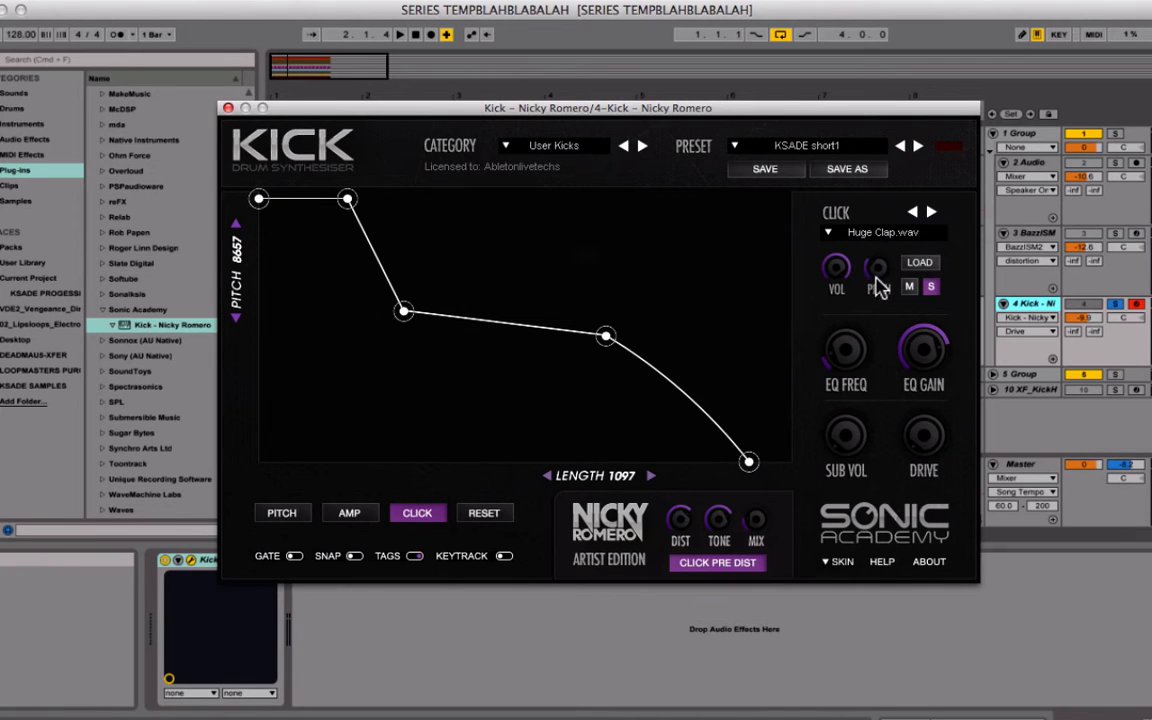
{"action": "key", "text": "space"}
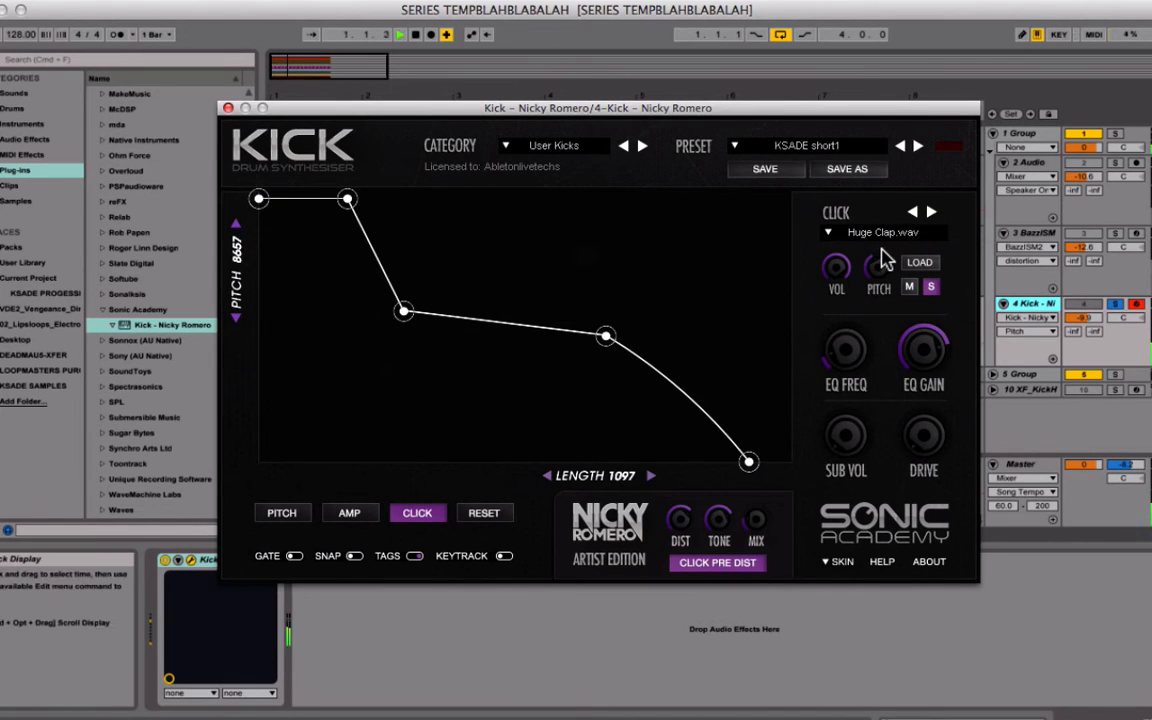
{"action": "left_click_drag", "start_coordinate": [886, 208], "coordinate": [937, 283]}
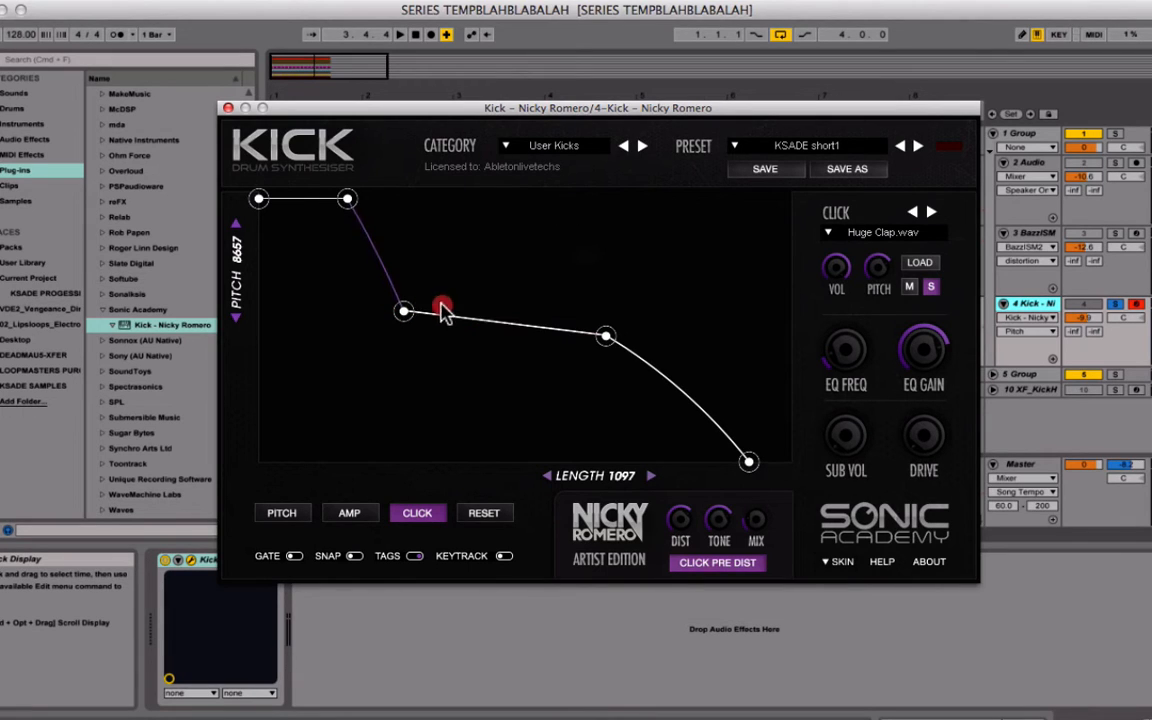
Reshape the click envelope to slope gently to the second point, curve down to a low third point and rise to a late peak near the end.
{"action": "left_click_drag", "start_coordinate": [406, 312], "coordinate": [742, 206]}
{"action": "left_click_drag", "start_coordinate": [607, 201], "coordinate": [760, 141]}
{"action": "left_click_drag", "start_coordinate": [595, 342], "coordinate": [766, 268]}
{"action": "left_click_drag", "start_coordinate": [608, 338], "coordinate": [703, 223]}
{"action": "left_click_drag", "start_coordinate": [600, 196], "coordinate": [570, 350]}
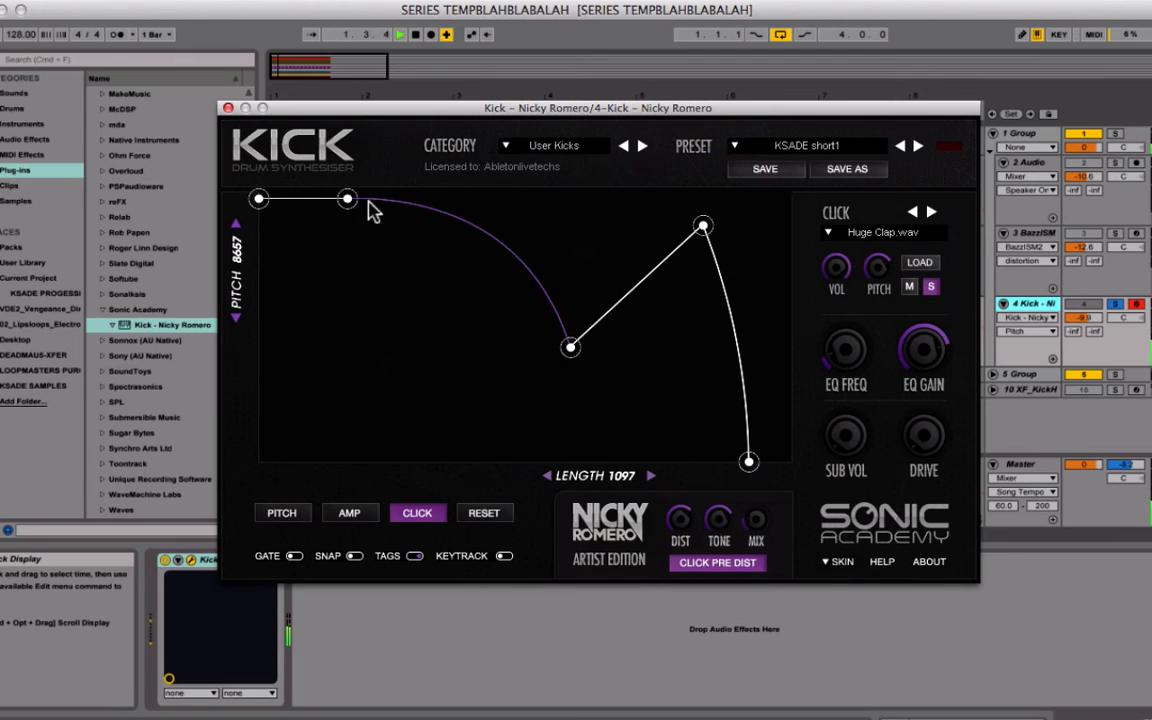
{"action": "left_click_drag", "start_coordinate": [347, 198], "coordinate": [339, 349]}
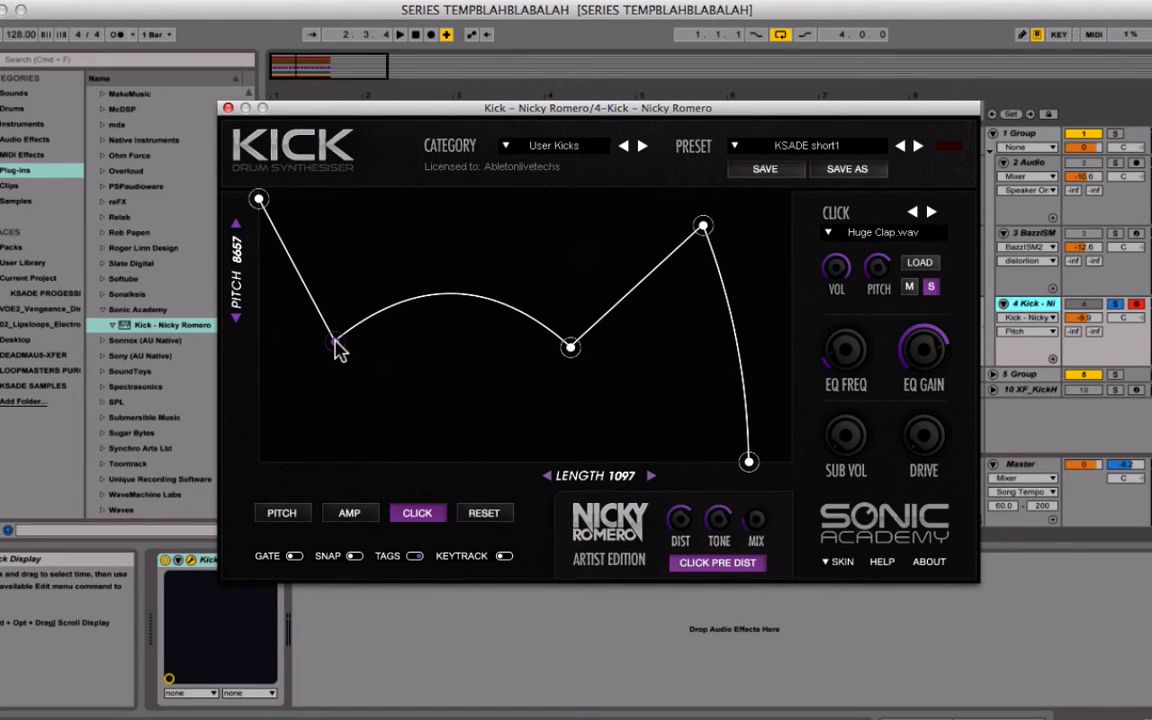
{"action": "left_click_drag", "start_coordinate": [337, 343], "coordinate": [419, 260]}
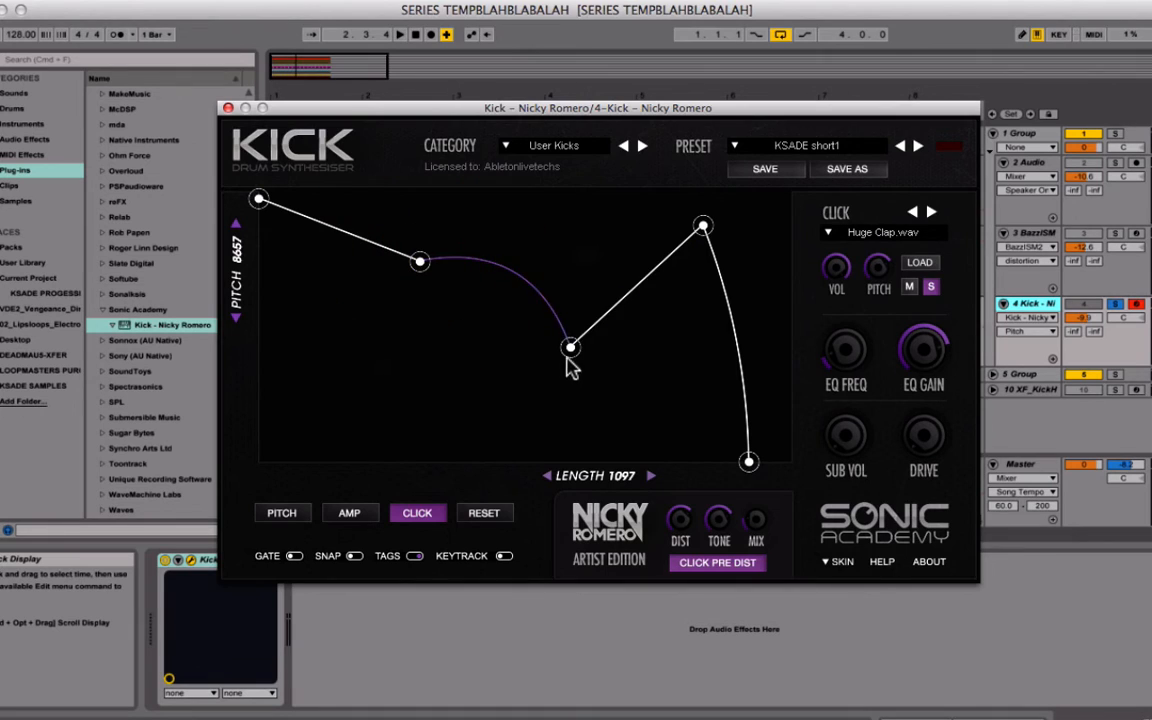
Set the kick's length to 1827 and its pitch depth to 20.0K while checking the sound in playback.
{"action": "key", "text": "space"}
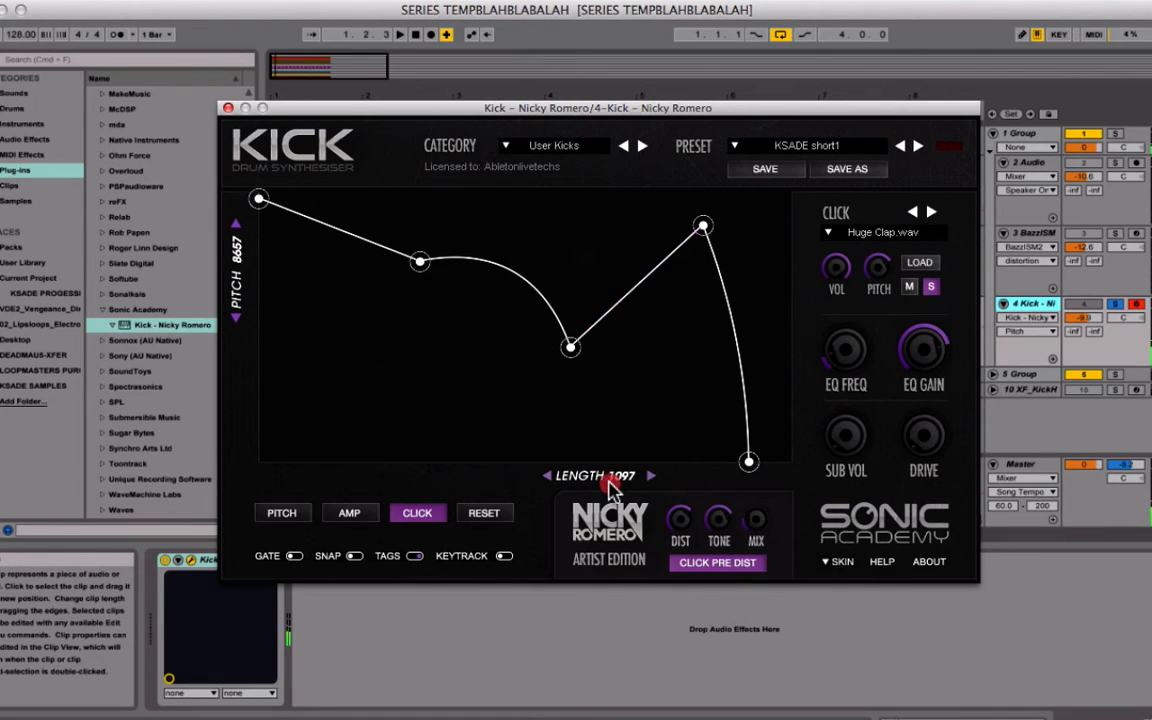
{"action": "left_click_drag", "start_coordinate": [548, 476], "coordinate": [591, 445]}
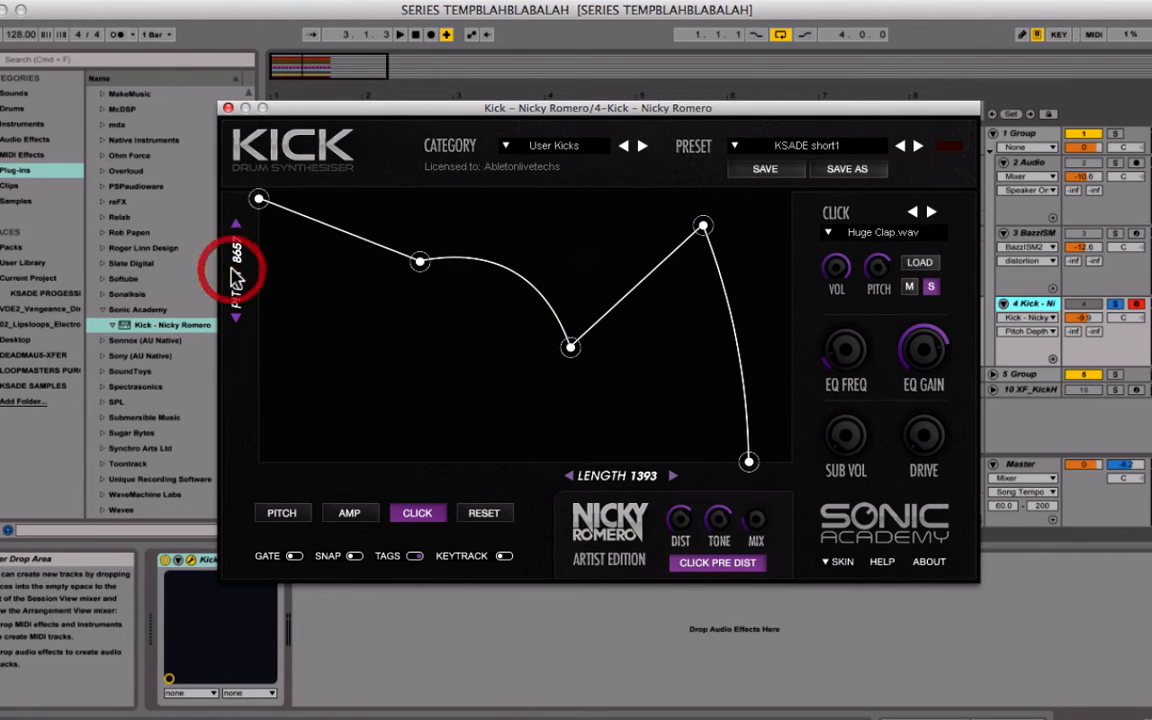
{"action": "mouse_move", "coordinate": [632, 478]}
{"action": "left_mouse_down"}
{"action": "mouse_move", "coordinate": [476, 483]}
{"action": "mouse_move", "coordinate": [608, 481]}
{"action": "left_mouse_up"}
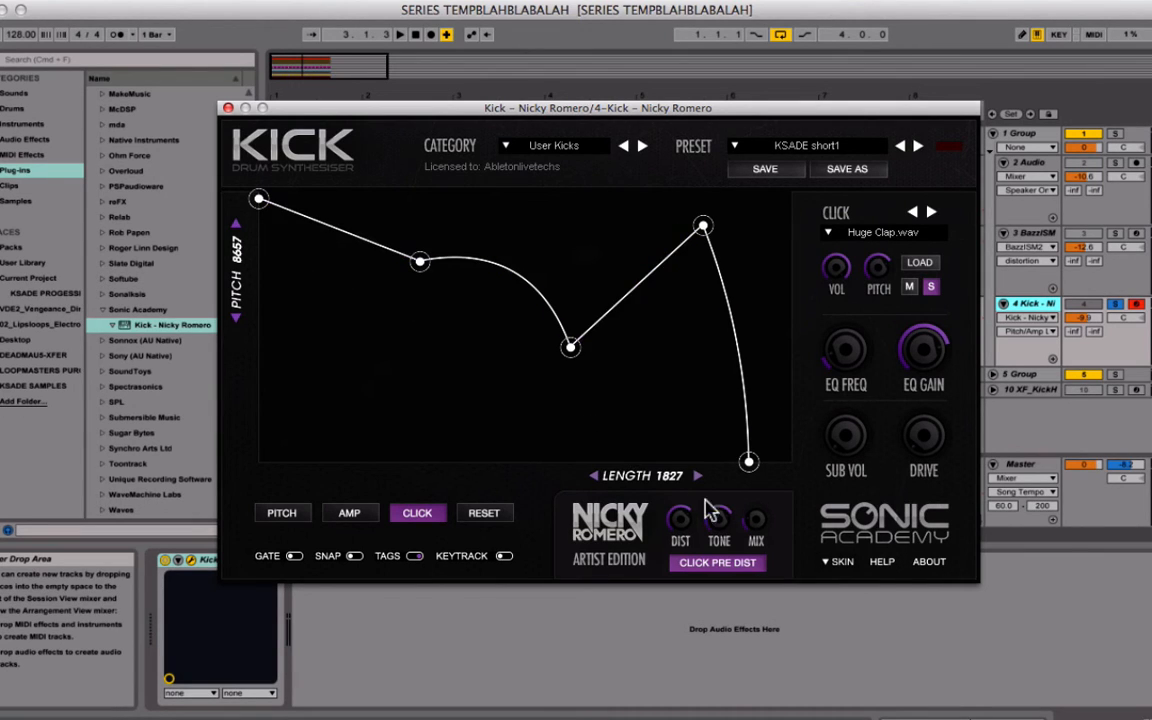
{"action": "left_click_drag", "start_coordinate": [236, 262], "coordinate": [308, 195]}
{"action": "key", "text": "space"}
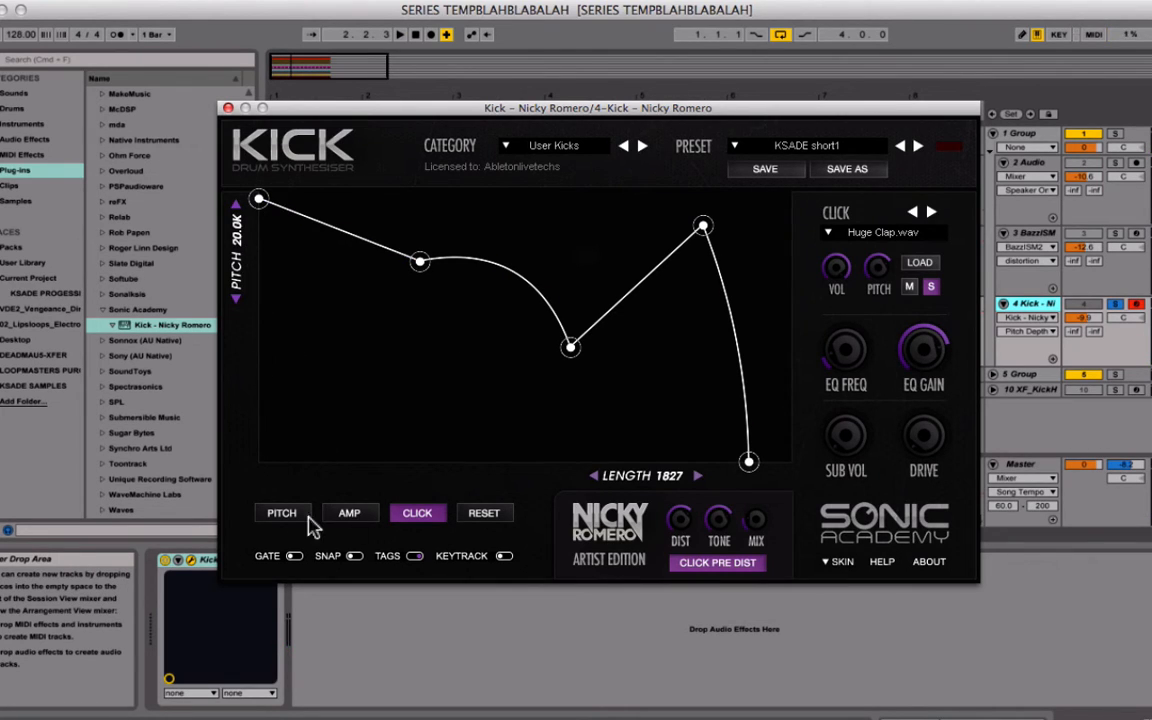
{"action": "left_click", "coordinate": [884, 235]}
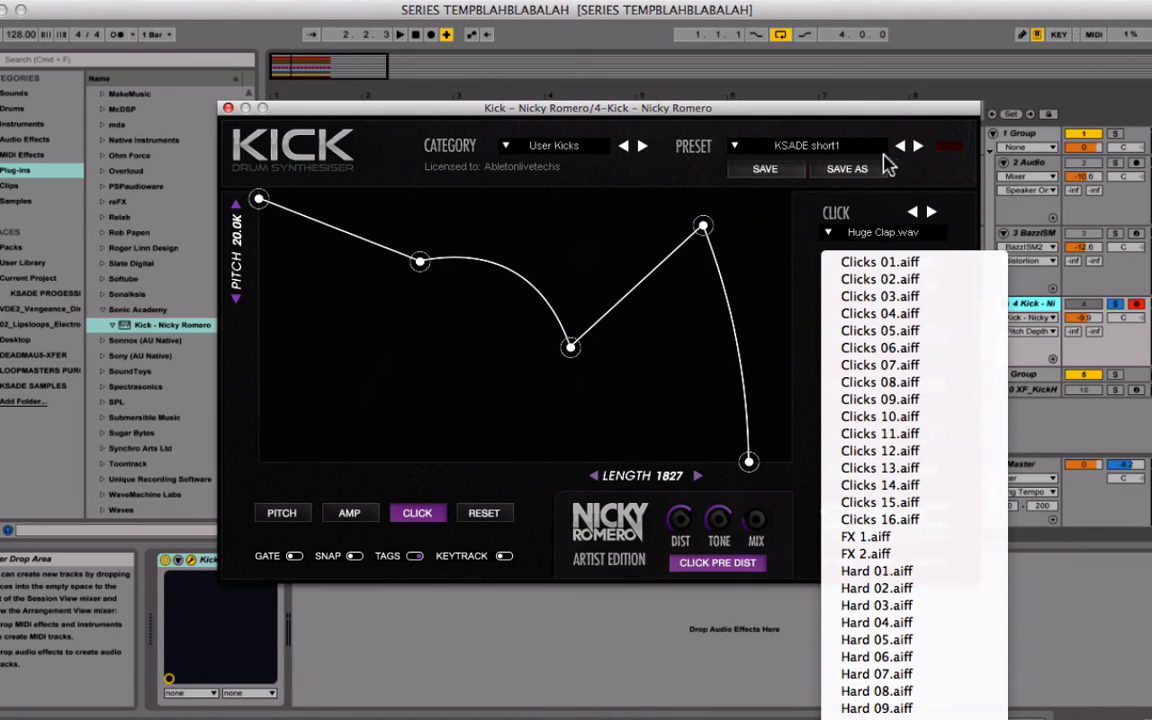
{"action": "left_click", "coordinate": [883, 234]}
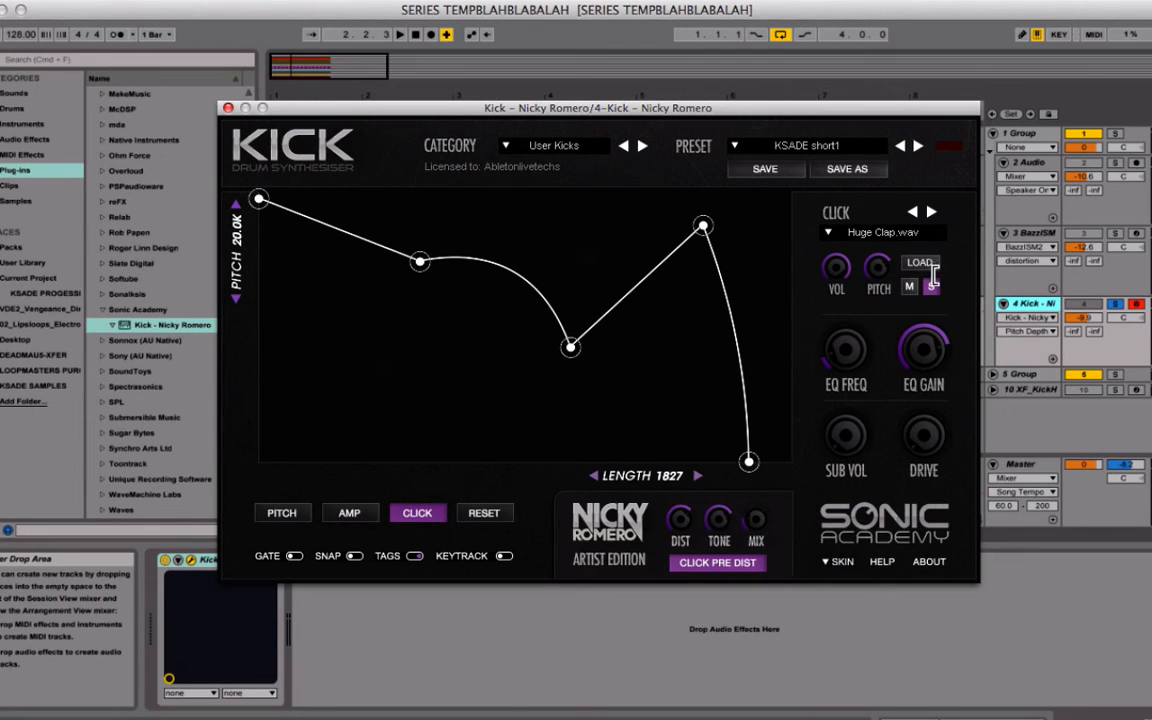
Raise the sub volume to maximum and the drive to about three-quarters with the click unsoloed, and play the kick with the click muted.
{"action": "left_click_drag", "start_coordinate": [849, 449], "coordinate": [870, 288]}
{"action": "left_click_drag", "start_coordinate": [856, 420], "coordinate": [851, 356]}
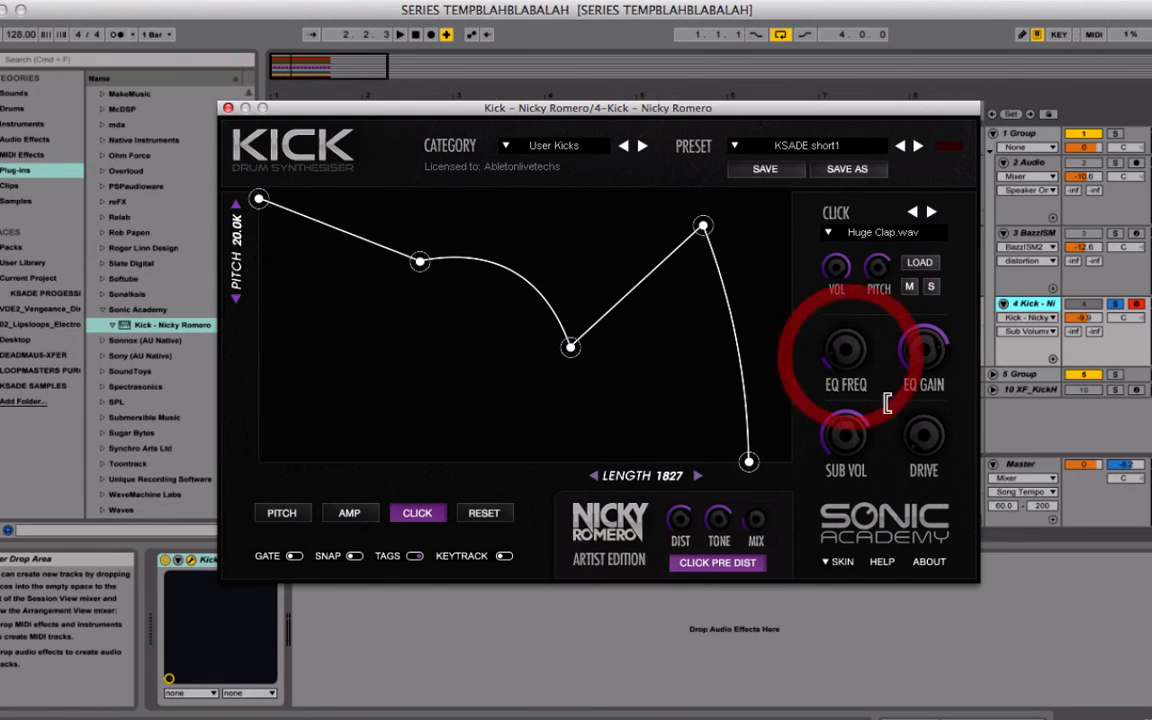
{"action": "left_click_drag", "start_coordinate": [926, 443], "coordinate": [973, 220]}
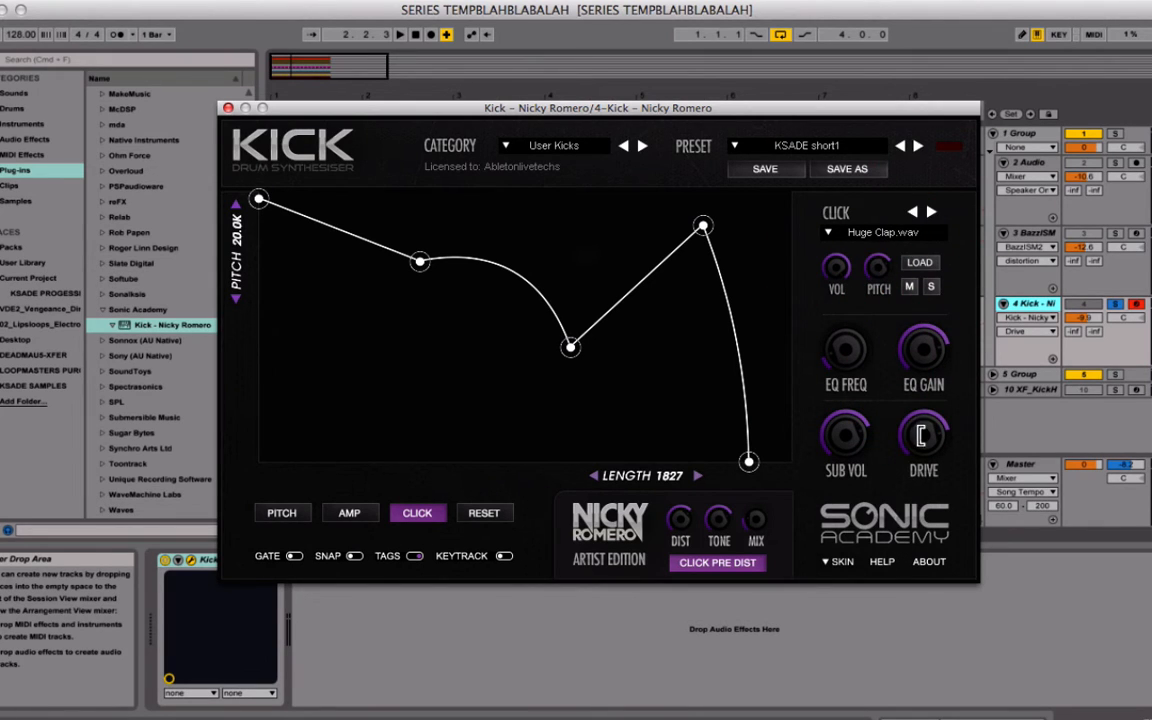
{"action": "left_click_drag", "start_coordinate": [836, 436], "coordinate": [856, 314]}
{"action": "key", "text": "space"}
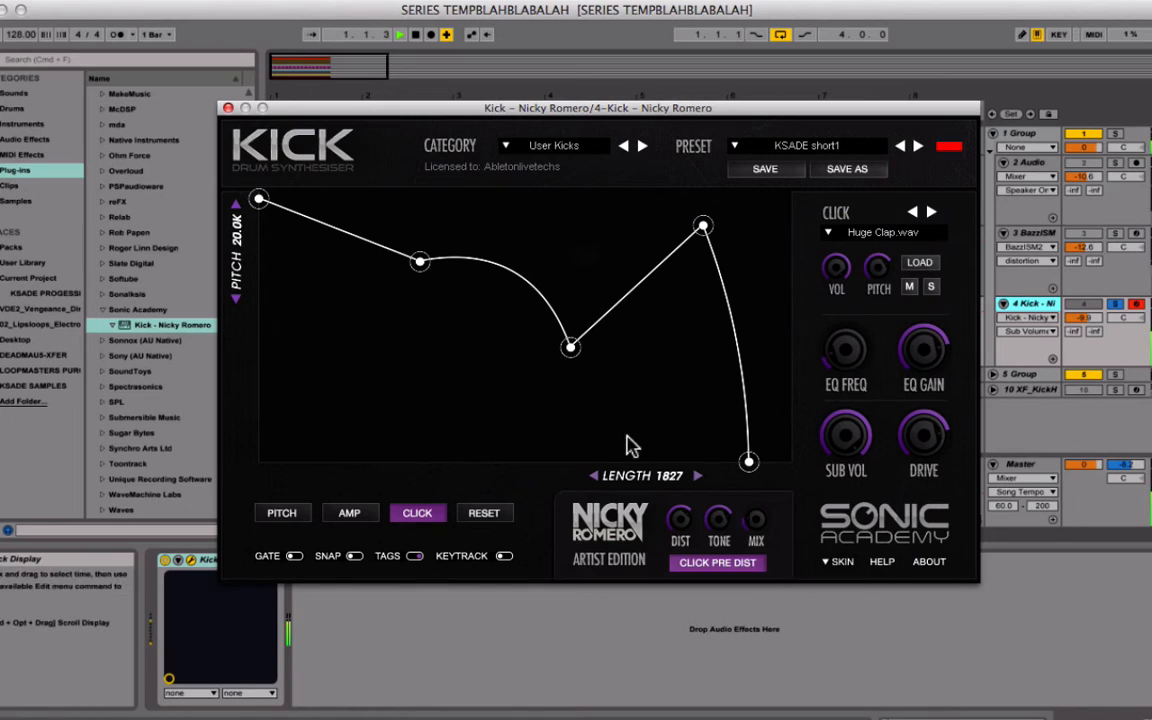
{"action": "left_click", "coordinate": [911, 289]}
{"action": "key", "text": "space"}
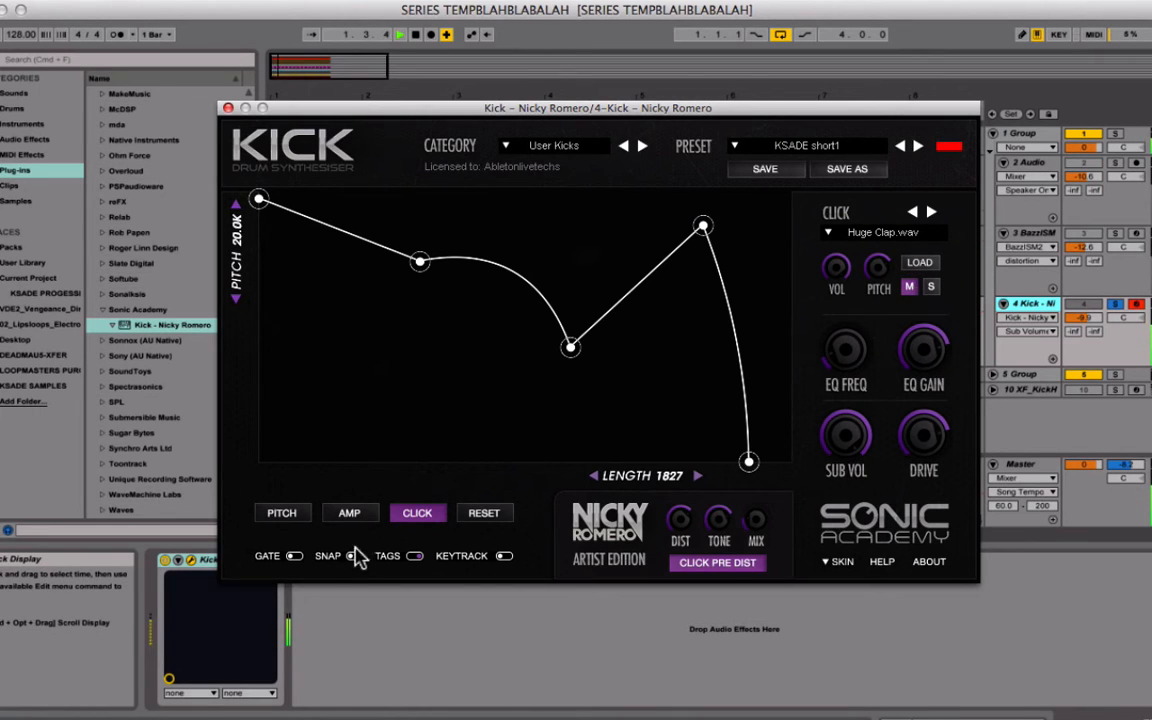
Reshape the amp envelope to start at full level, fall gently to a high second point, and drop steeply to a low sustain.
{"action": "left_click", "coordinate": [349, 512]}
{"action": "left_click_drag", "start_coordinate": [563, 427], "coordinate": [453, 326]}
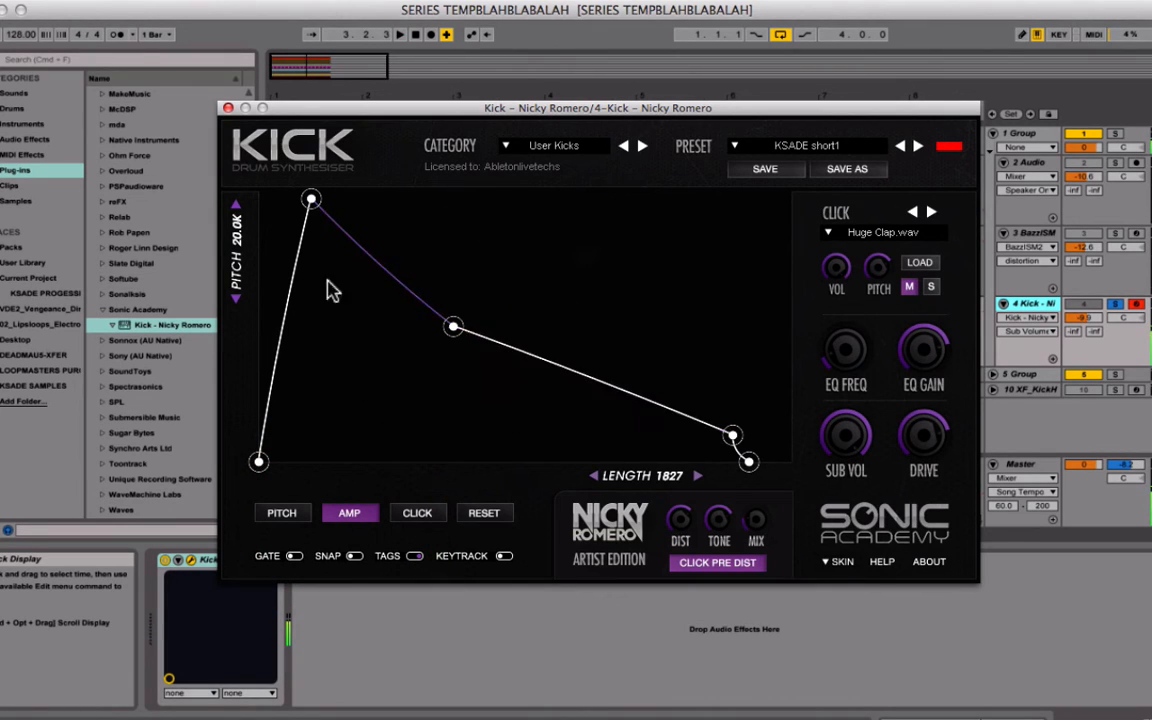
{"action": "left_click_drag", "start_coordinate": [594, 381], "coordinate": [538, 438]}
{"action": "left_click_drag", "start_coordinate": [453, 327], "coordinate": [368, 386]}
{"action": "left_click_drag", "start_coordinate": [313, 205], "coordinate": [240, 205]}
{"action": "left_click_drag", "start_coordinate": [368, 385], "coordinate": [437, 244]}
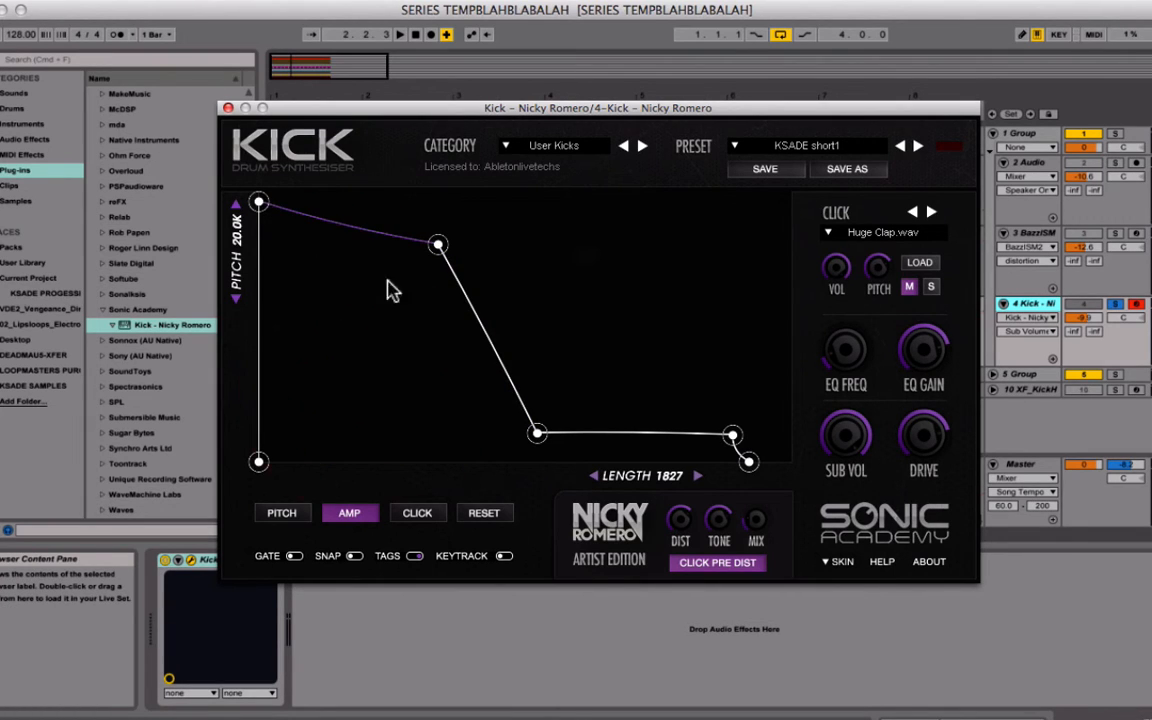
Add a dip early in the amp envelope, curve the segments following it inward, and bow the low sustain segment upward.
{"action": "double_click", "coordinate": [347, 229]}
{"action": "left_click_drag", "start_coordinate": [347, 229], "coordinate": [356, 448]}
{"action": "double_click", "coordinate": [356, 448]}
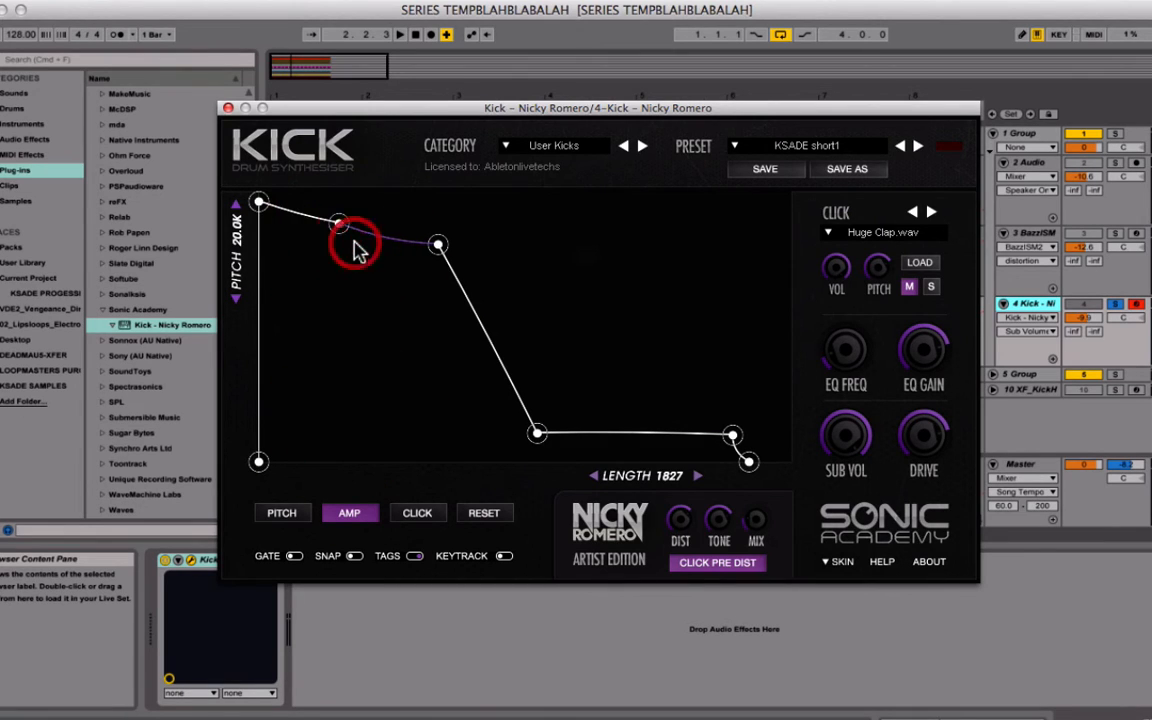
{"action": "left_click_drag", "start_coordinate": [342, 229], "coordinate": [406, 318]}
{"action": "double_click", "coordinate": [342, 296]}
{"action": "left_click_drag", "start_coordinate": [470, 443], "coordinate": [280, 378]}
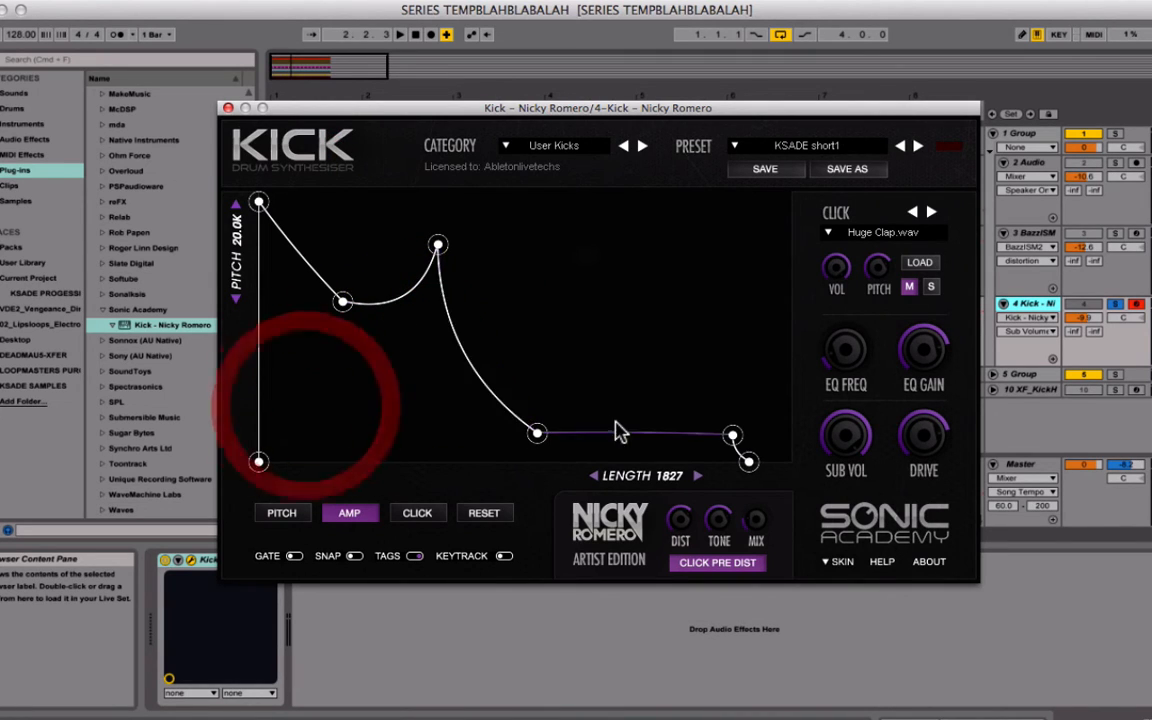
{"action": "left_click_drag", "start_coordinate": [622, 441], "coordinate": [630, 288]}
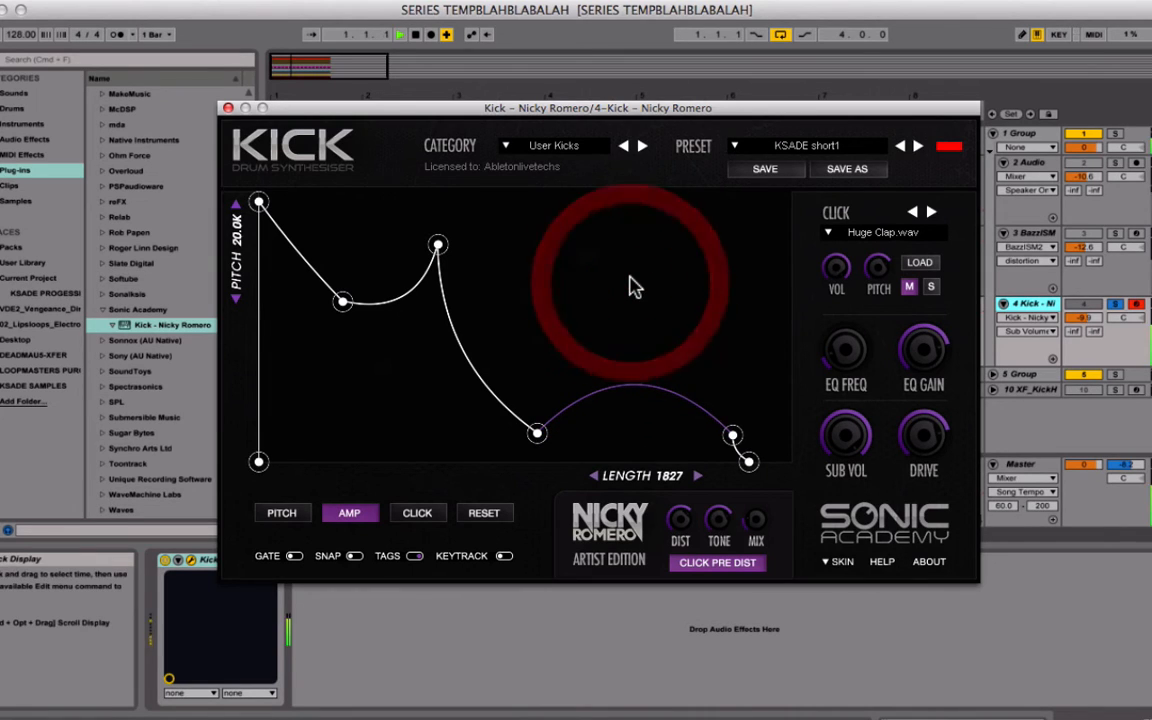
Bow the amp envelope's opening decay outward and set the kick's length to 459 while playing the loop.
{"action": "key", "text": "space"}
{"action": "left_click_drag", "start_coordinate": [296, 260], "coordinate": [470, 170]}
{"action": "mouse_move", "coordinate": [630, 475]}
{"action": "left_mouse_down"}
{"action": "mouse_move", "coordinate": [513, 478]}
{"action": "mouse_move", "coordinate": [794, 470]}
{"action": "mouse_move", "coordinate": [414, 445]}
{"action": "mouse_move", "coordinate": [522, 429]}
{"action": "left_mouse_up"}
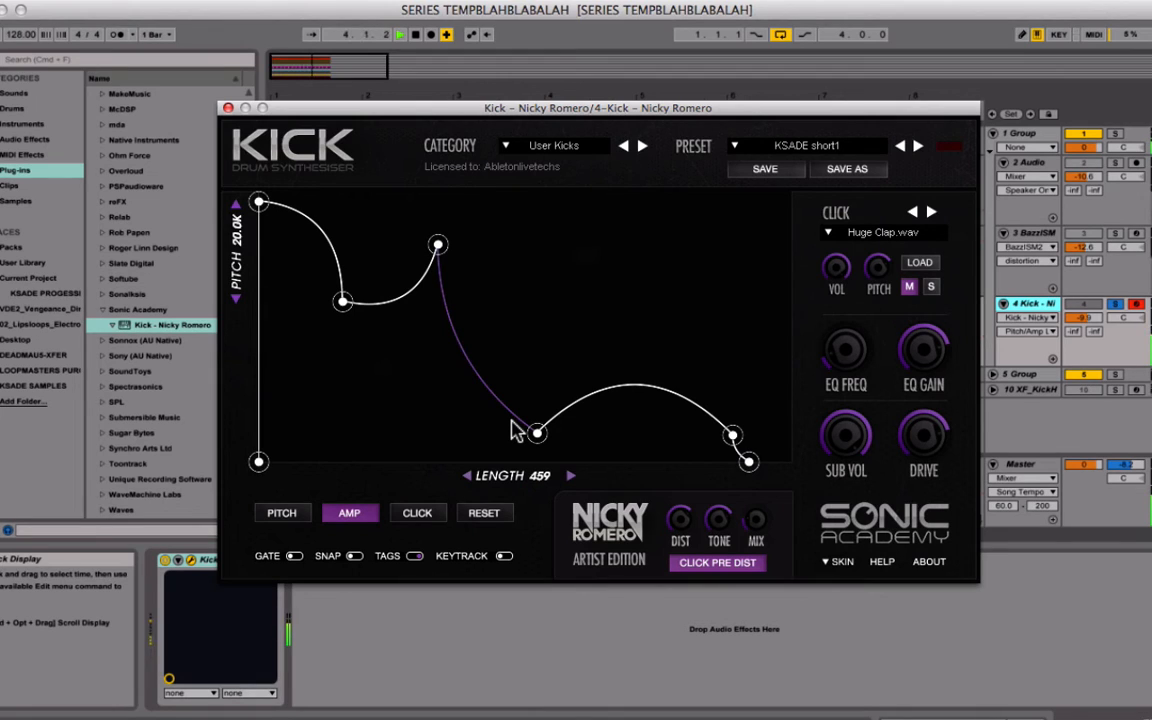
{"action": "key", "text": "space"}
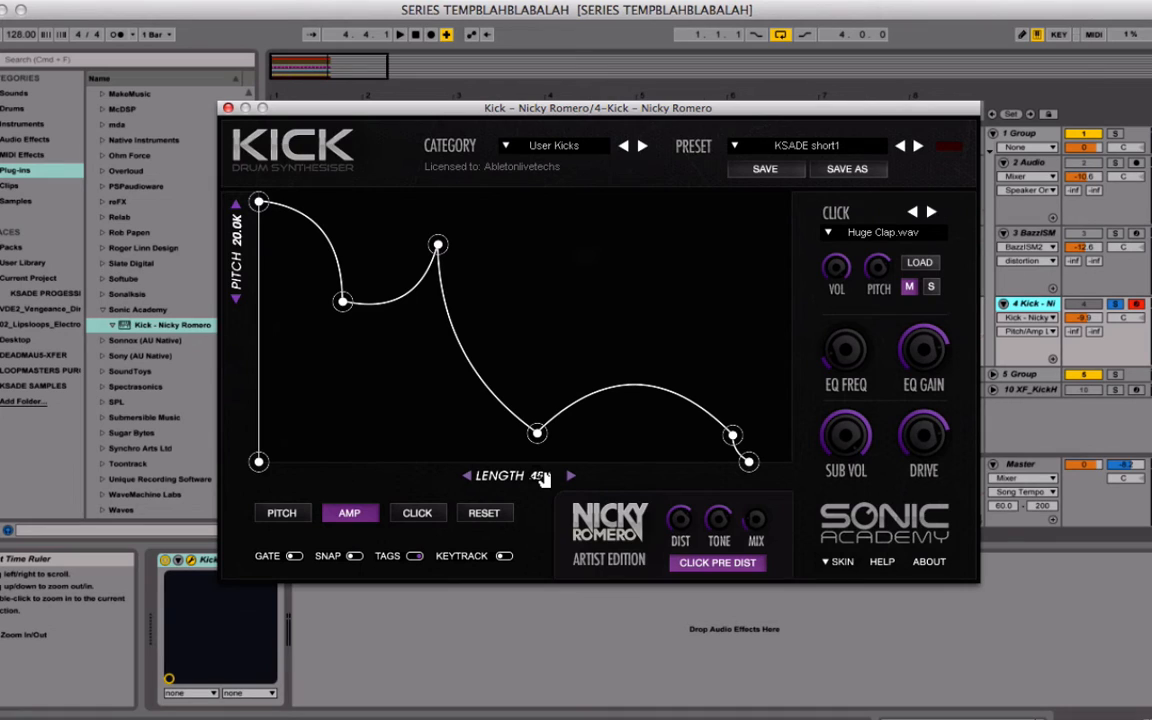
{"action": "key", "text": "space"}
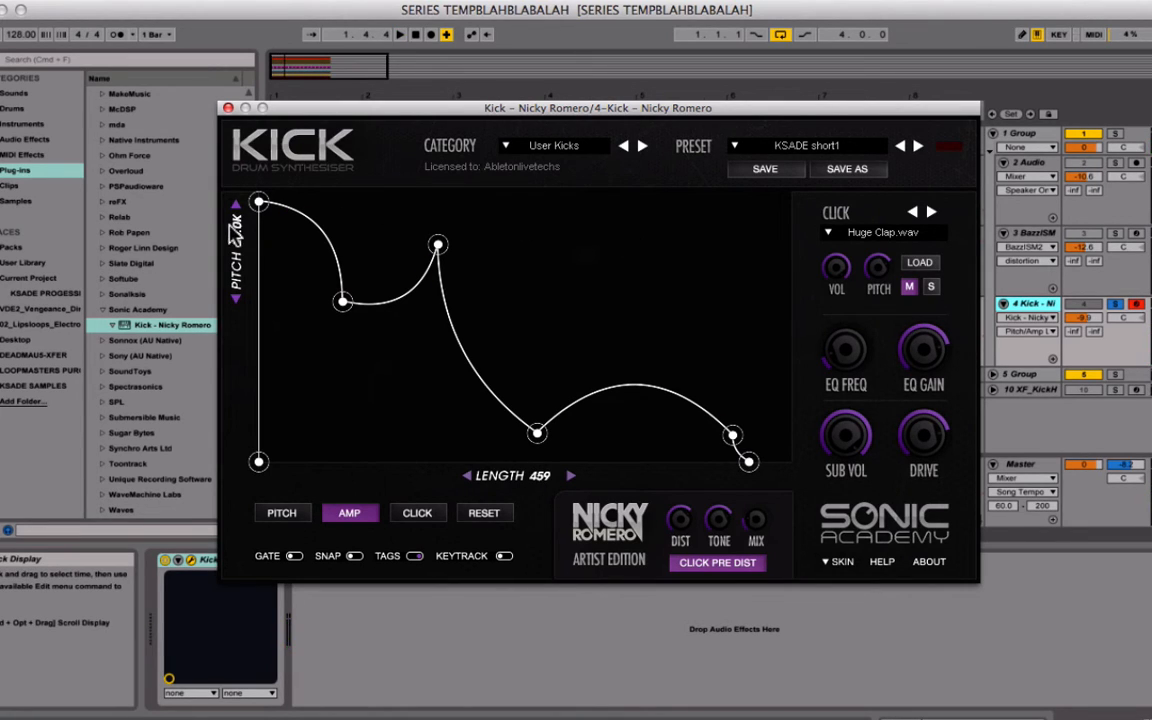
Display the pitch envelope and adjust the pitch depth, ending at 20.0K.
{"action": "left_click", "coordinate": [284, 512]}
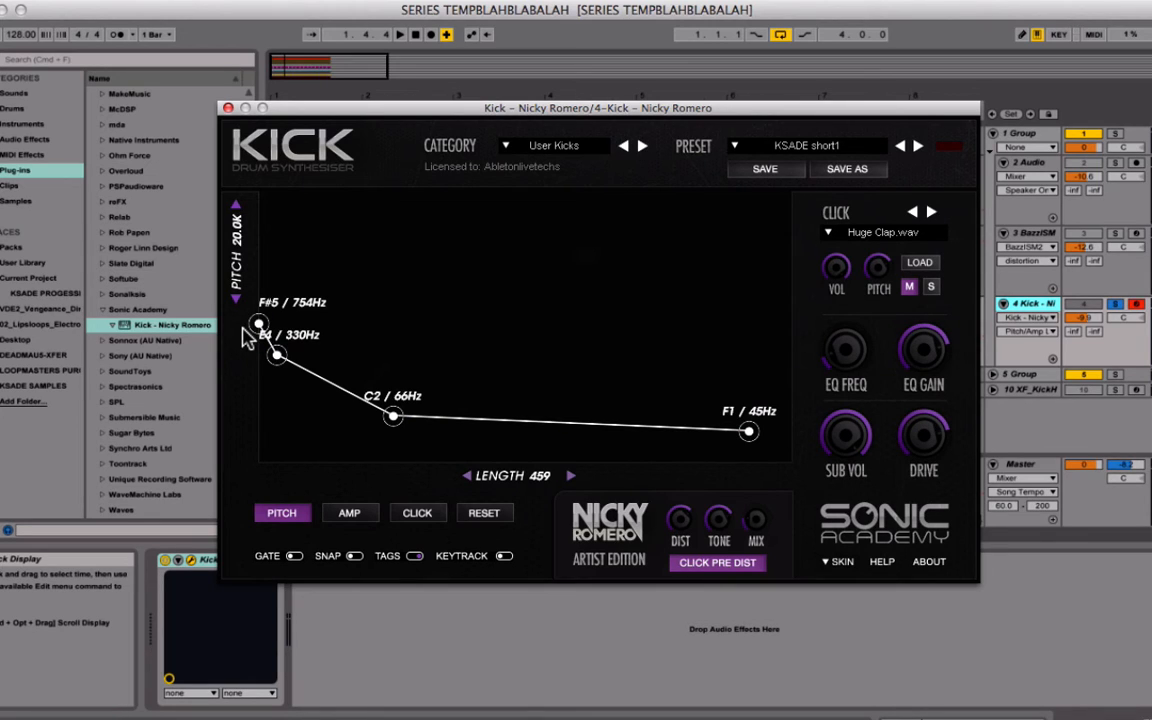
{"action": "left_click", "coordinate": [250, 259]}
{"action": "left_click_drag", "start_coordinate": [232, 327], "coordinate": [242, 145]}
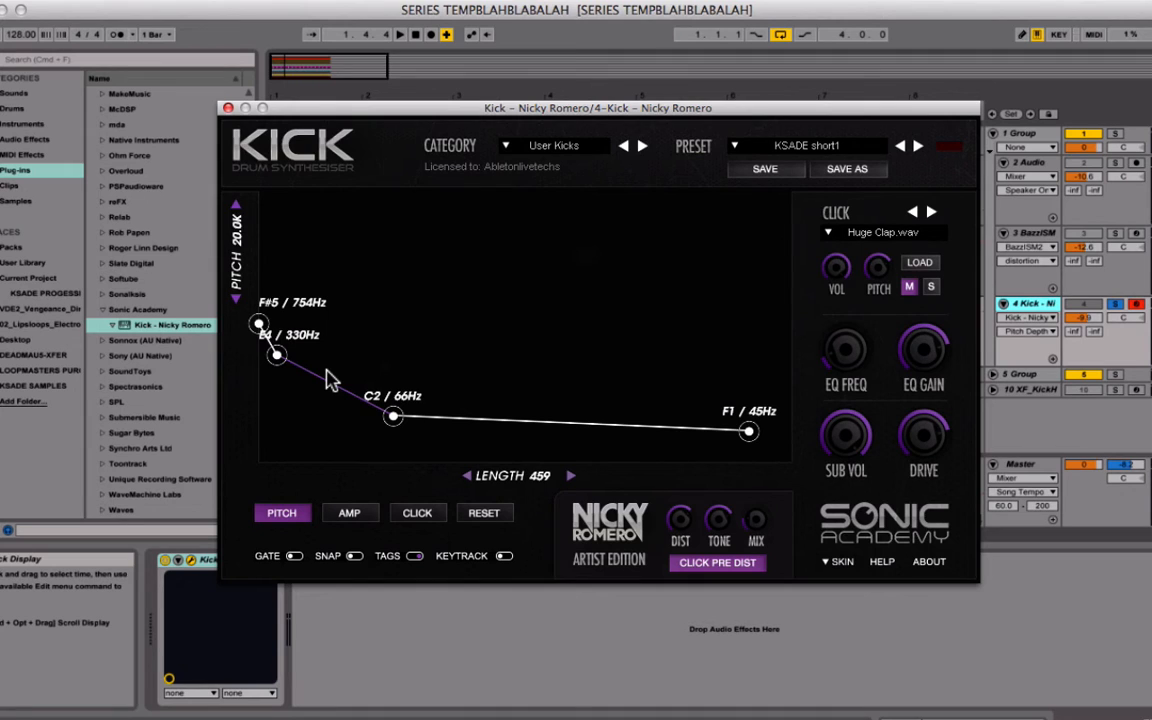
Examine the kick's low-frequency peak on the Master track's Spectrum during playback, and return to the Kick track's plug-in.
{"action": "left_click", "coordinate": [1039, 465]}
{"action": "key", "text": "space"}
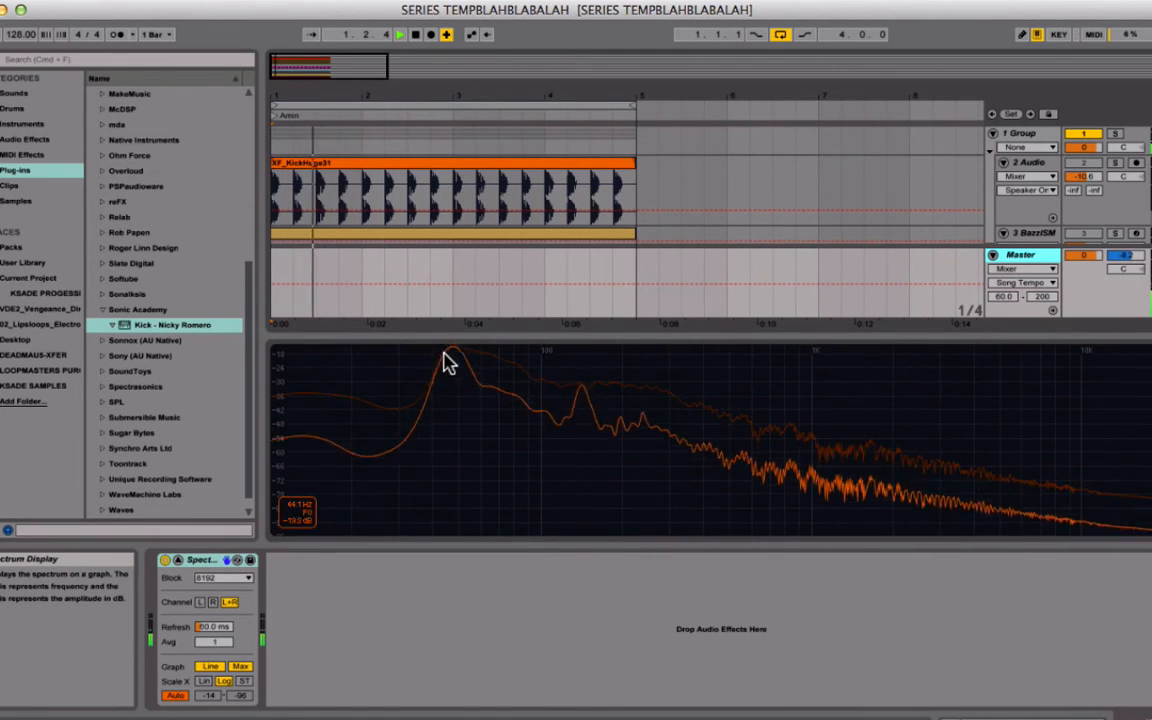
{"action": "key", "text": "space"}
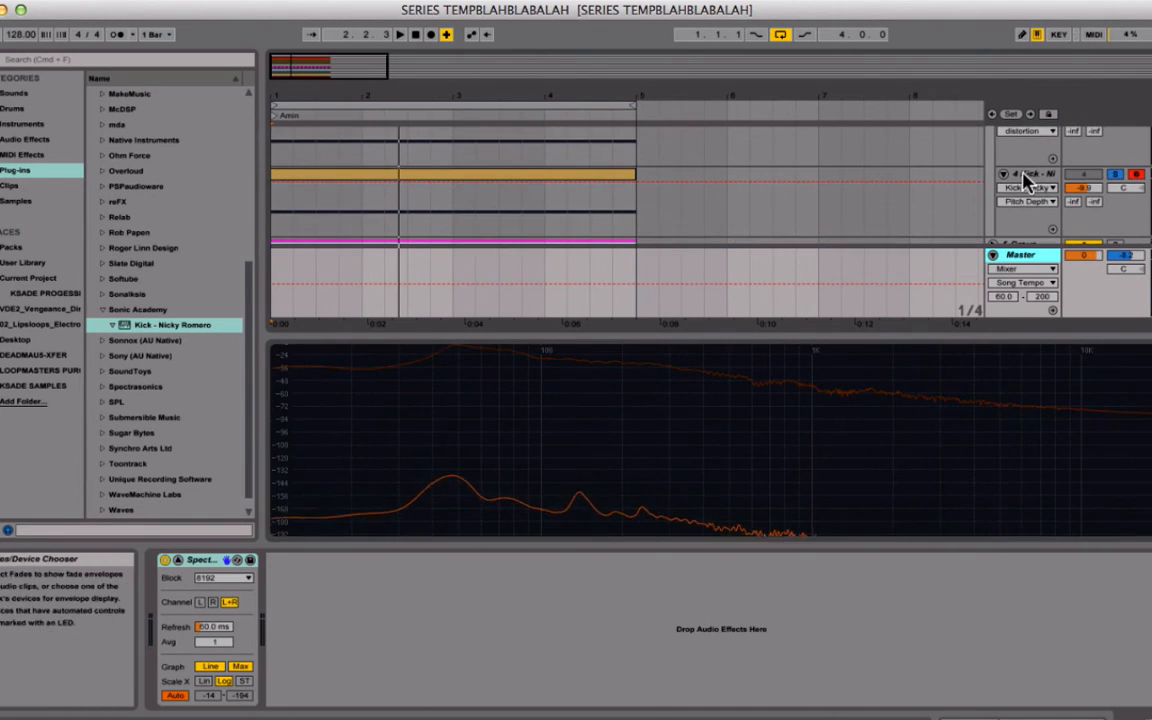
{"action": "left_click", "coordinate": [1027, 178]}
{"action": "left_click", "coordinate": [1041, 313]}
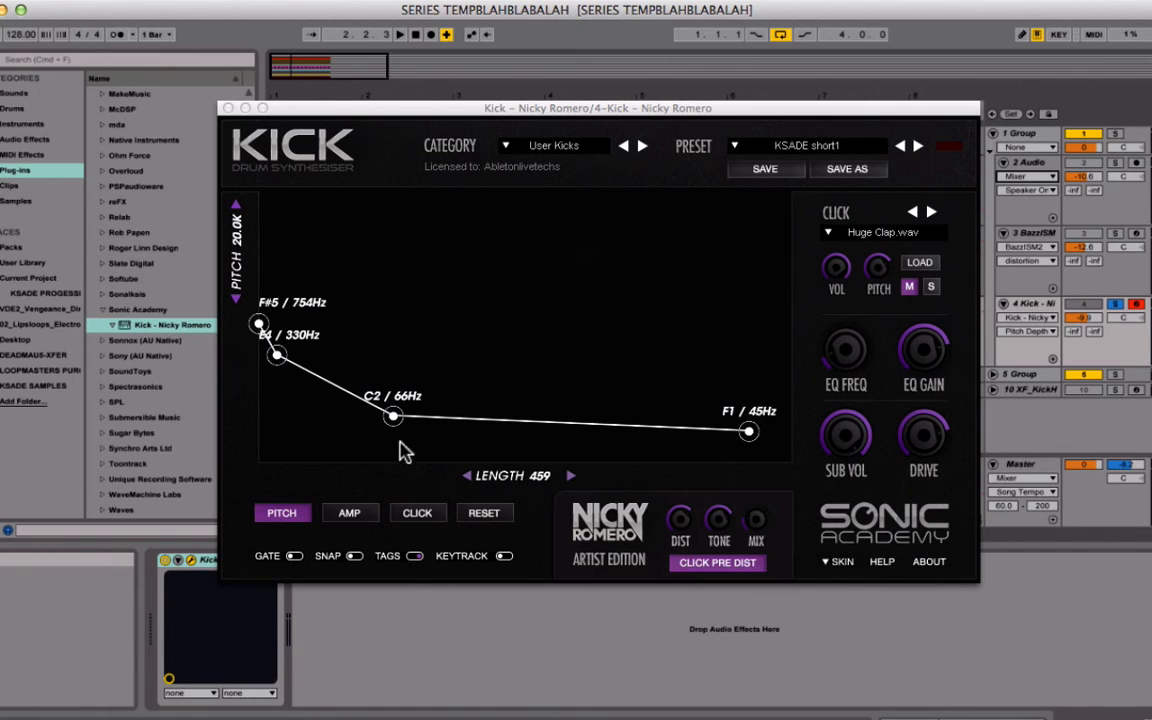
Try the pitch depth during playback, ending at 20.0K, and raise the pitch envelope's first point to 20.0 kHz.
{"action": "left_click_drag", "start_coordinate": [237, 252], "coordinate": [283, 150]}
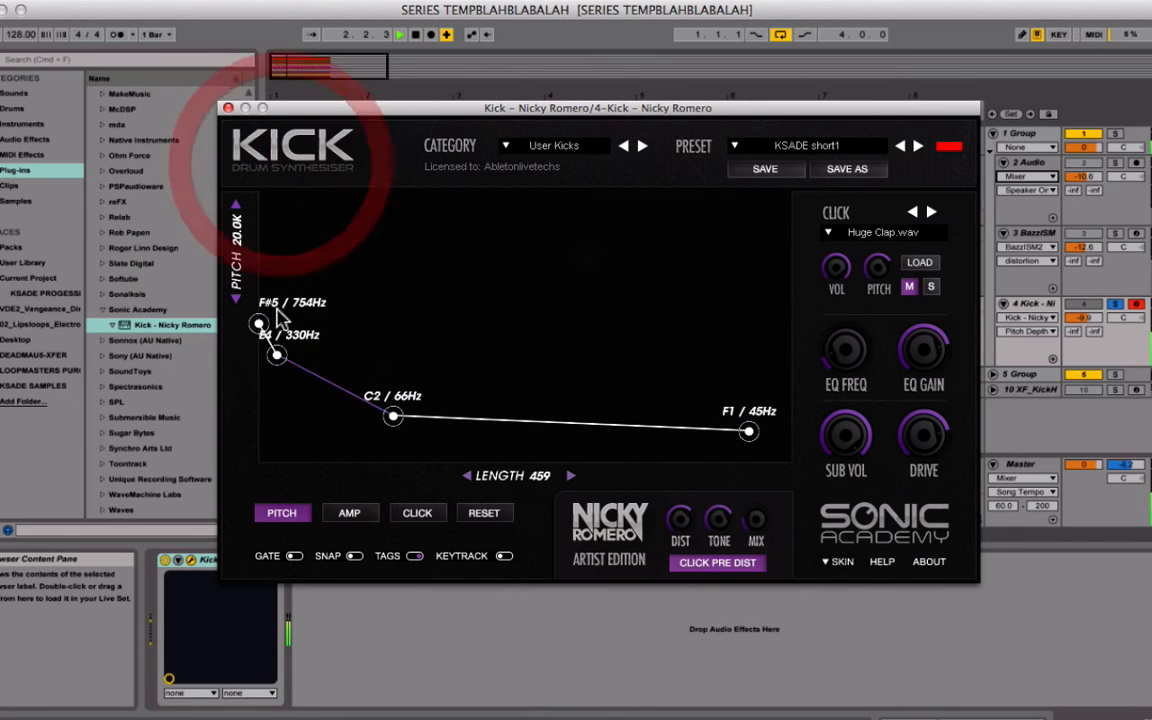
{"action": "left_click_drag", "start_coordinate": [237, 207], "coordinate": [257, 31]}
{"action": "key", "text": "space"}
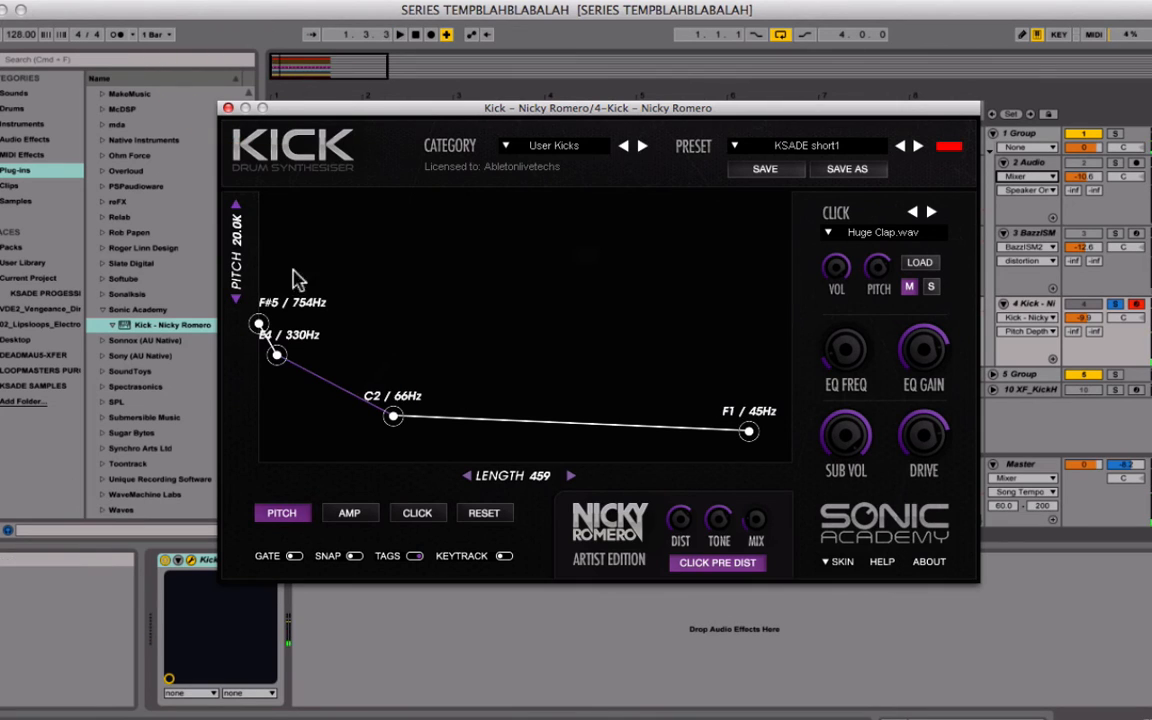
{"action": "key", "text": "space"}
{"action": "left_click_drag", "start_coordinate": [268, 330], "coordinate": [260, 198]}
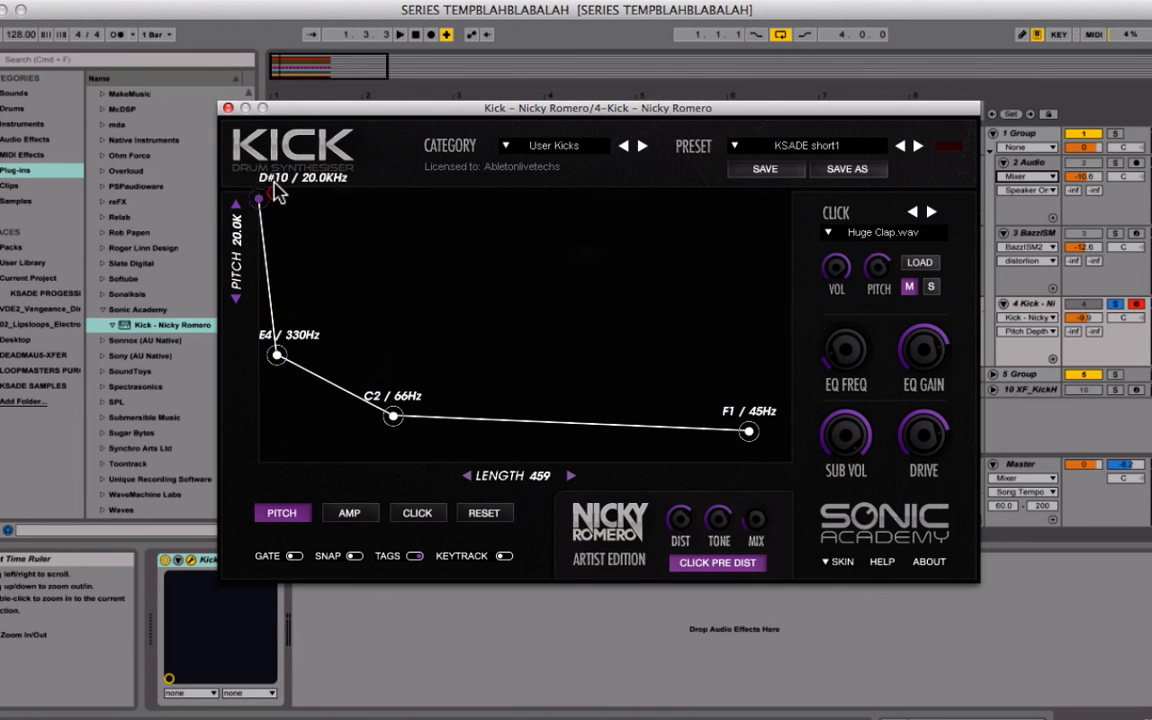
{"action": "left_click_drag", "start_coordinate": [237, 240], "coordinate": [210, 50]}
{"action": "key", "text": "space"}
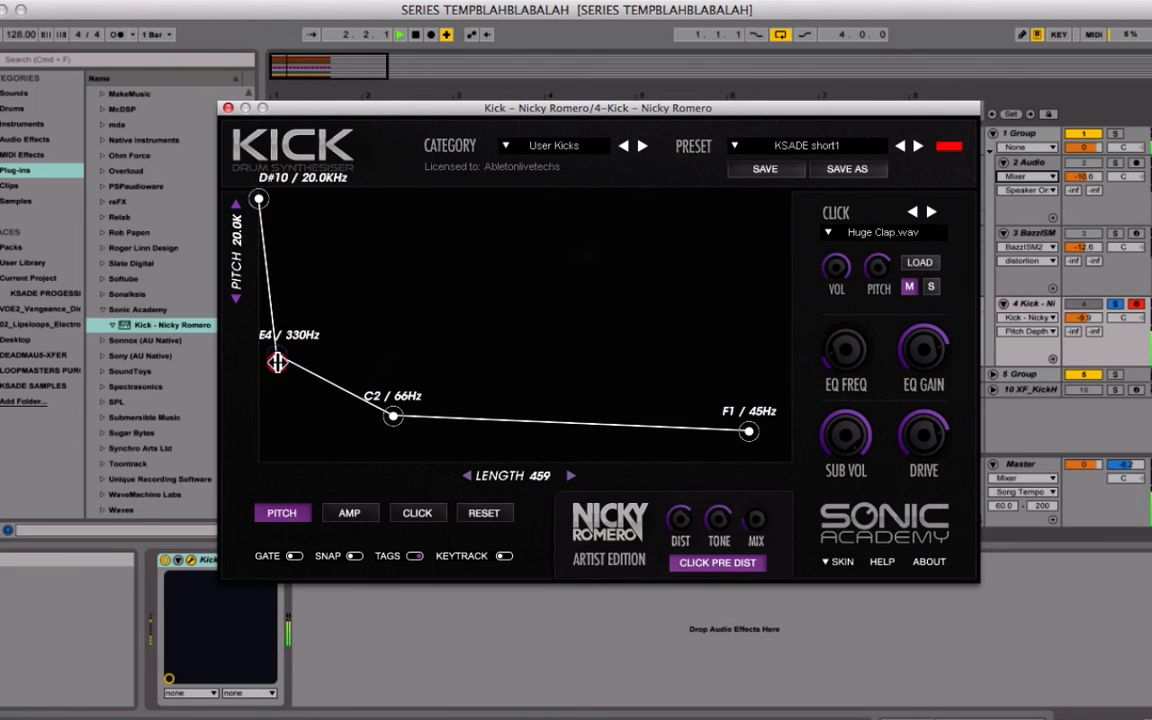
Set the pitch envelope's second point to about 94 Hz, its third to 127 Hz near the end, and its last to 33 Hz.
{"action": "left_click_drag", "start_coordinate": [277, 362], "coordinate": [288, 402]}
{"action": "left_click_drag", "start_coordinate": [393, 415], "coordinate": [742, 378]}
{"action": "left_click_drag", "start_coordinate": [748, 431], "coordinate": [748, 443]}
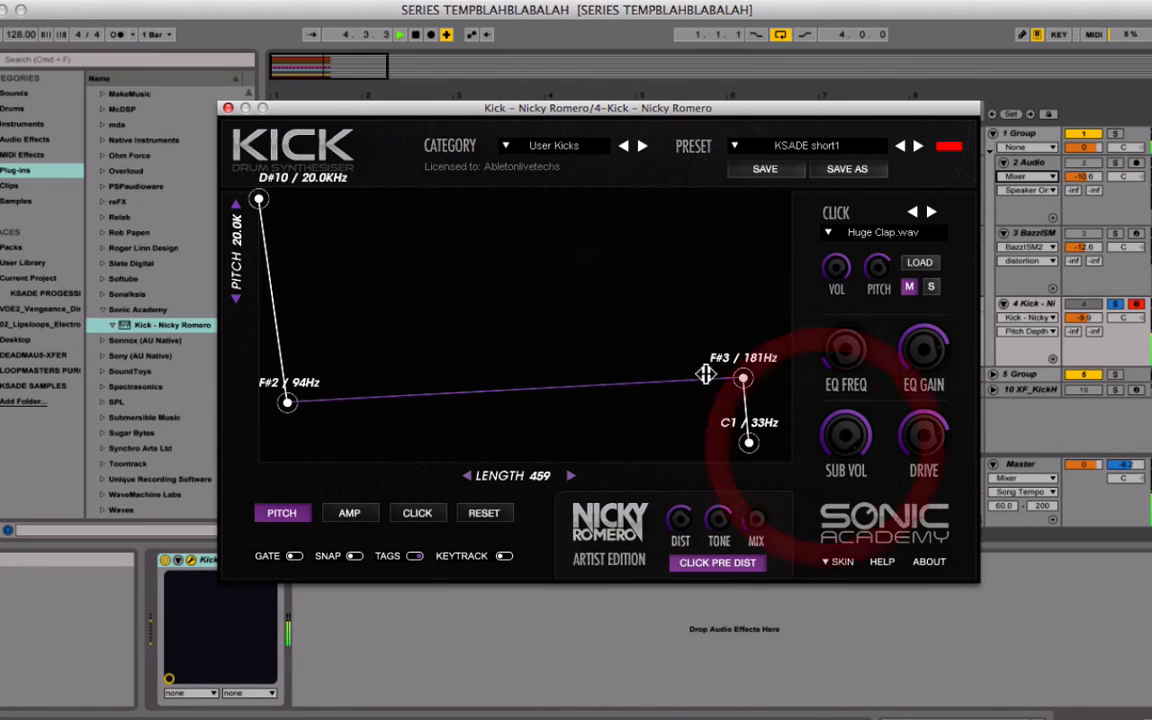
{"action": "left_click_drag", "start_coordinate": [743, 378], "coordinate": [741, 391]}
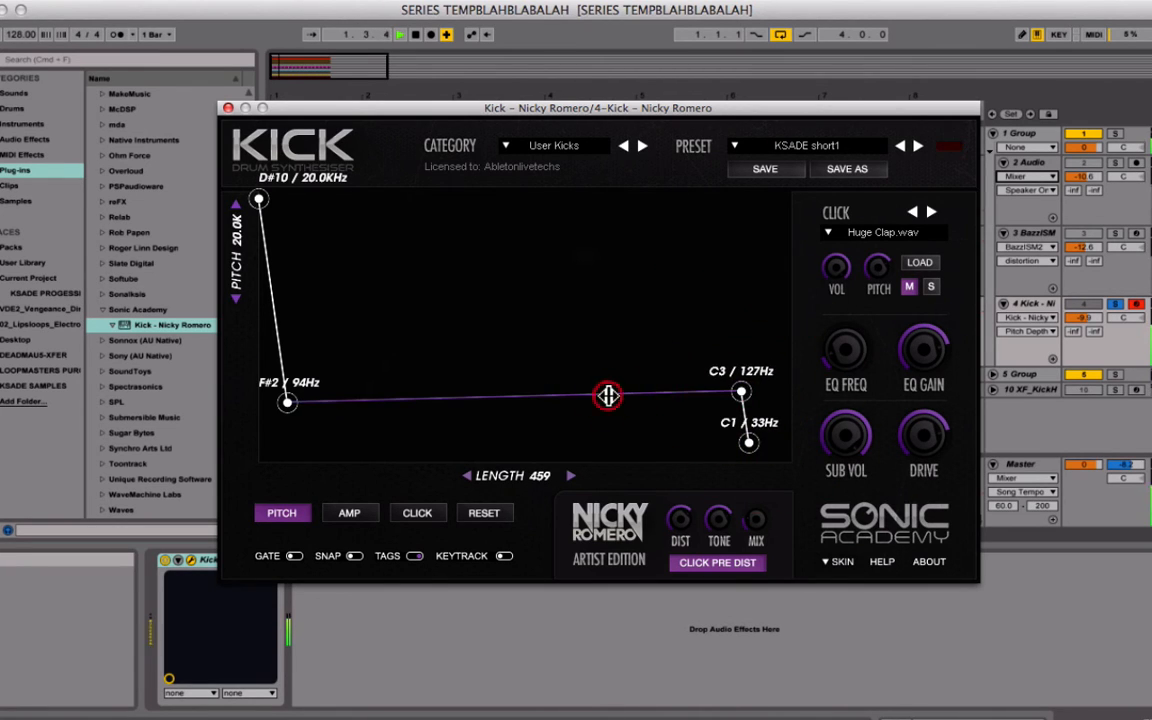
Add a mid-envelope pitch point at about 33 Hz, move the late peak to the end at 134 Hz, and curve both adjoining segments.
{"action": "left_click_drag", "start_coordinate": [608, 396], "coordinate": [461, 443]}
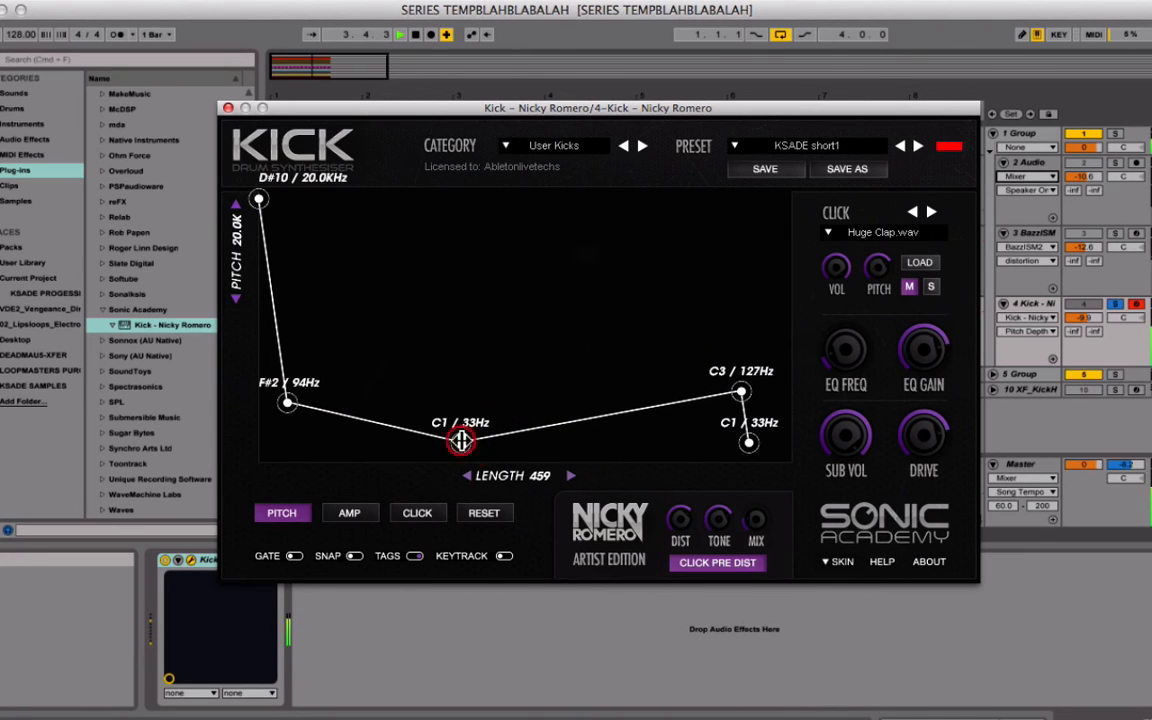
{"action": "left_click_drag", "start_coordinate": [740, 392], "coordinate": [577, 386]}
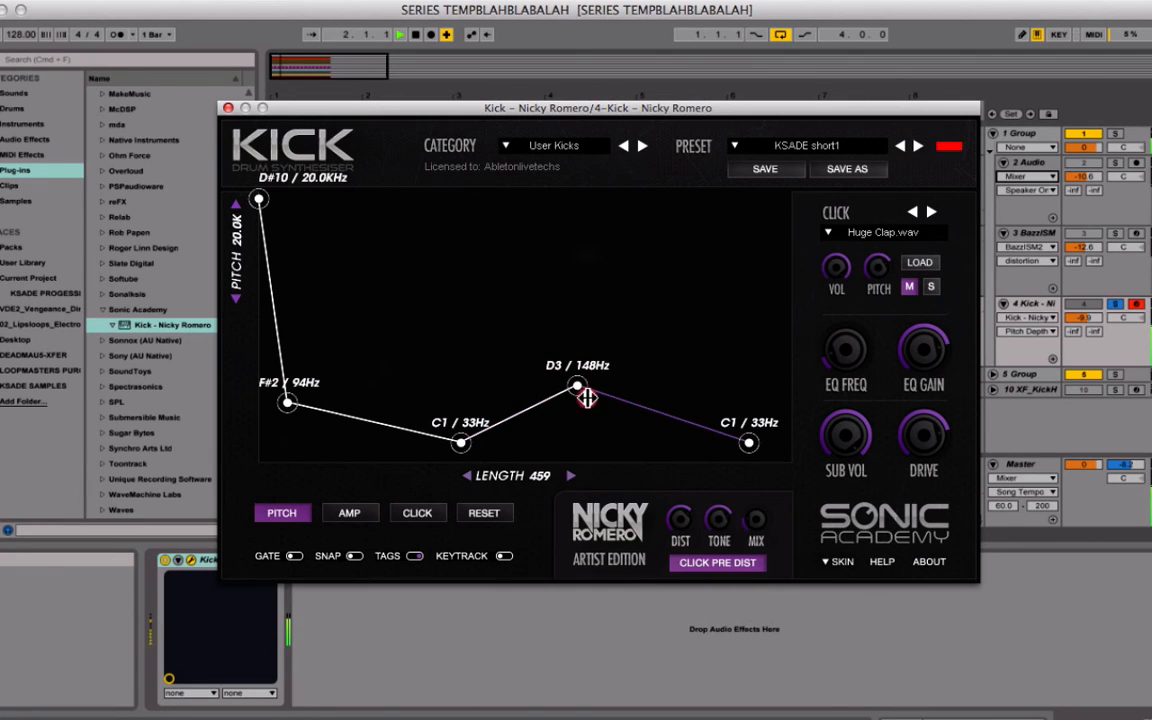
{"action": "left_click_drag", "start_coordinate": [770, 388], "coordinate": [771, 388]}
{"action": "left_click_drag", "start_coordinate": [583, 386], "coordinate": [795, 390]}
{"action": "left_click_drag", "start_coordinate": [620, 406], "coordinate": [640, 455]}
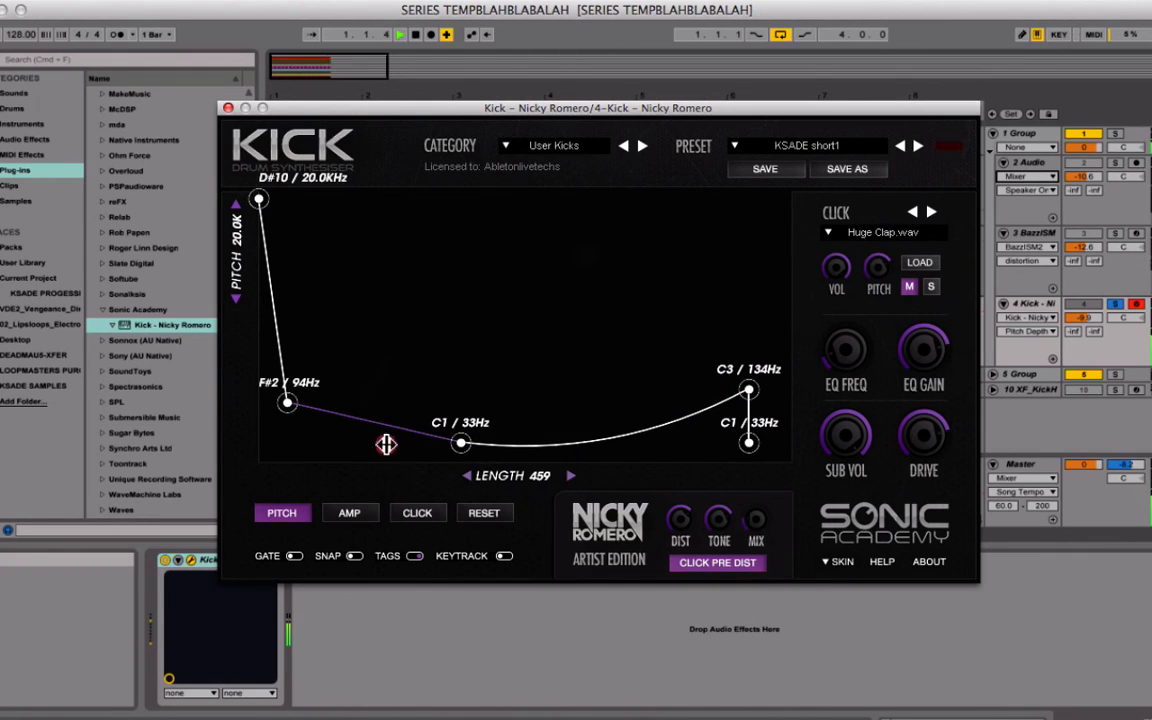
{"action": "left_click_drag", "start_coordinate": [386, 444], "coordinate": [399, 368]}
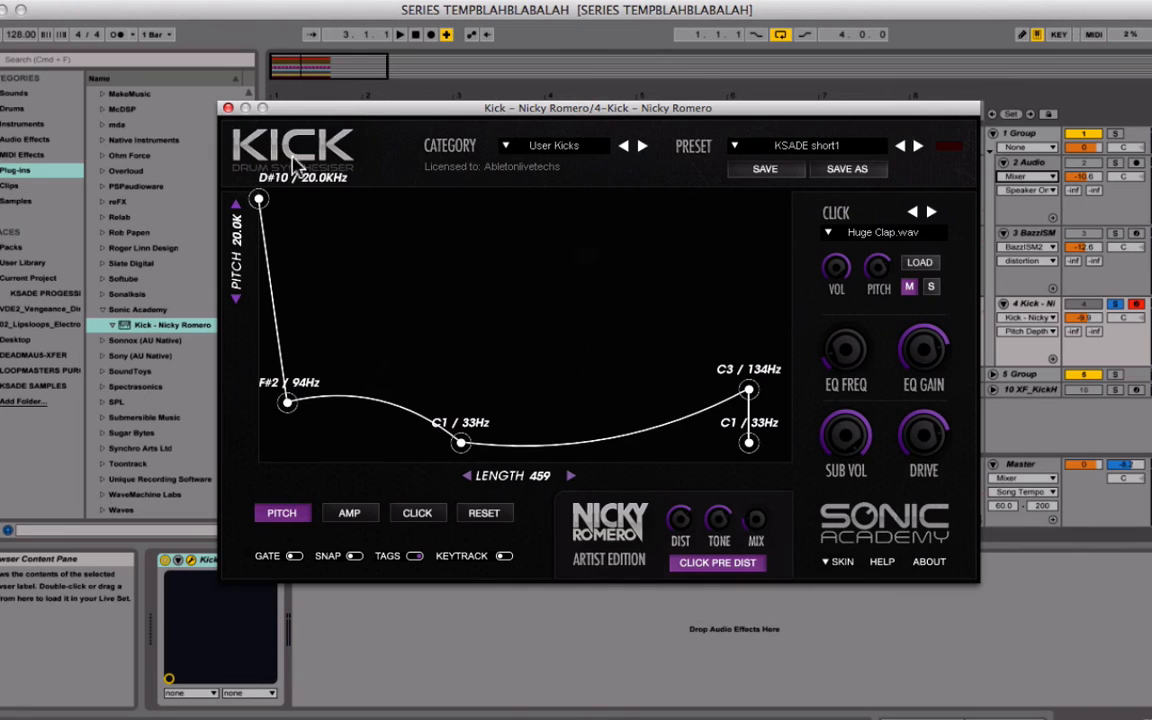
Set the kick's length to 431 and reset the click envelope to a straight decay.
{"action": "mouse_move", "coordinate": [511, 475]}
{"action": "left_mouse_down"}
{"action": "mouse_move", "coordinate": [751, 472]}
{"action": "mouse_move", "coordinate": [75, 440]}
{"action": "mouse_move", "coordinate": [100, 428]}
{"action": "mouse_move", "coordinate": [330, 476]}
{"action": "mouse_move", "coordinate": [591, 472]}
{"action": "mouse_move", "coordinate": [470, 472]}
{"action": "mouse_move", "coordinate": [503, 469]}
{"action": "left_mouse_up"}
{"action": "key", "text": "space"}
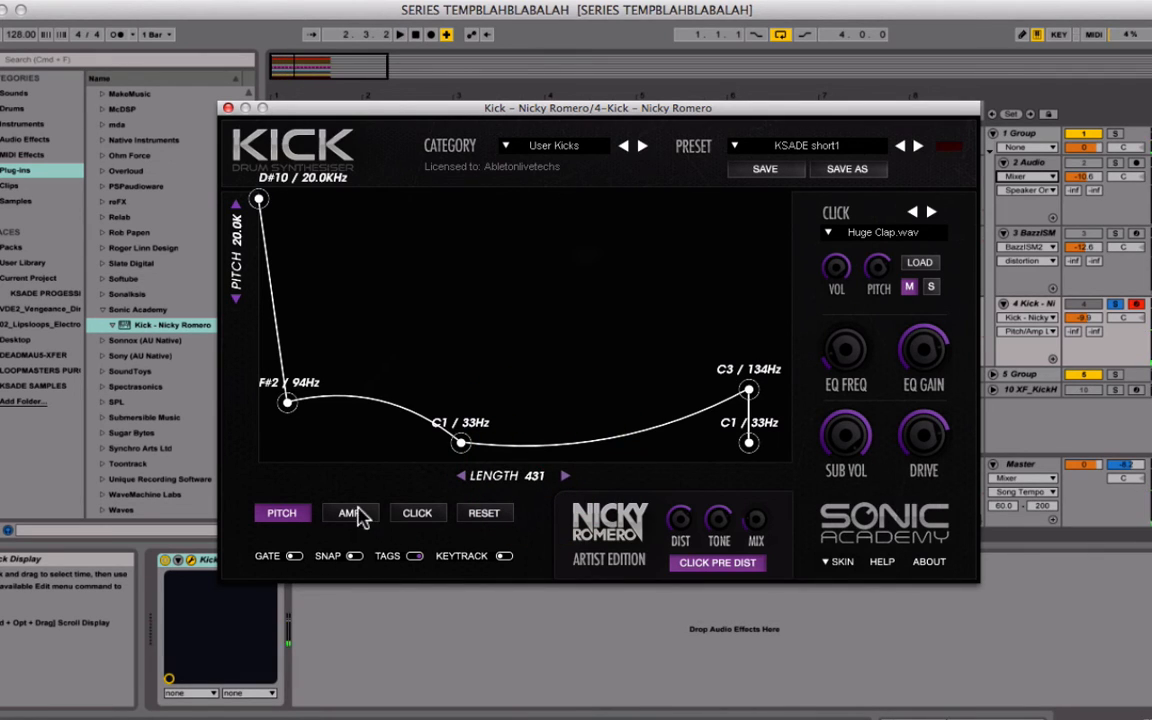
{"action": "left_click", "coordinate": [350, 513]}
{"action": "left_click", "coordinate": [420, 512]}
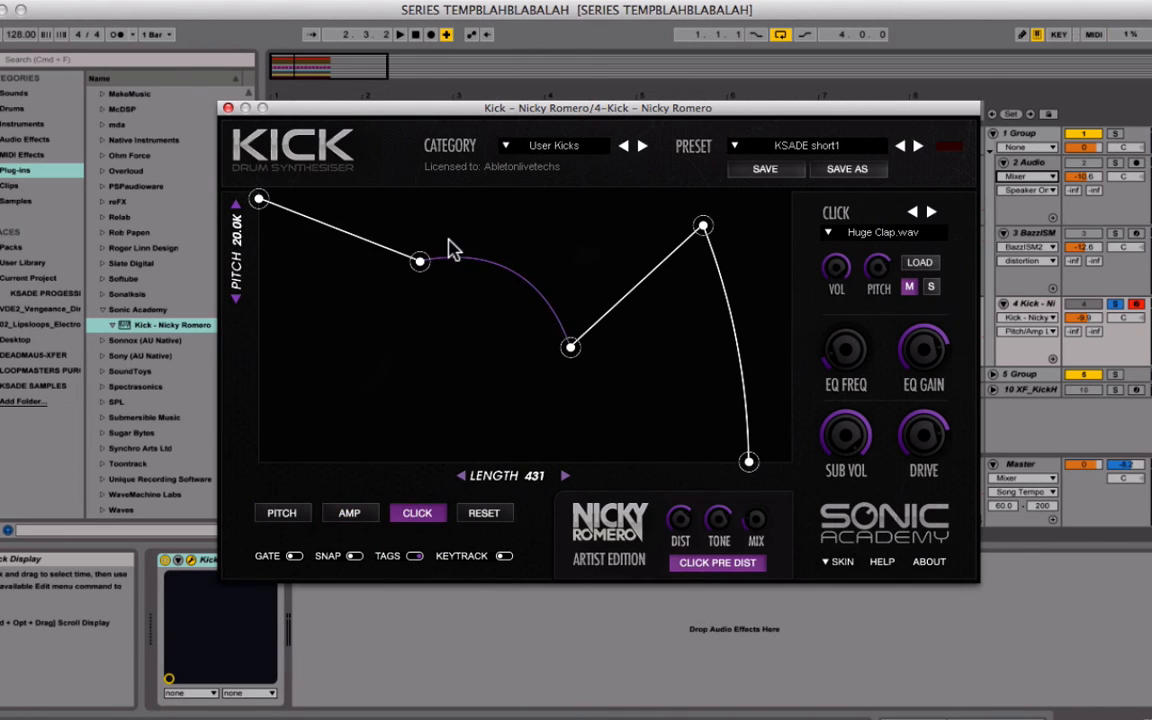
{"action": "left_click", "coordinate": [487, 516]}
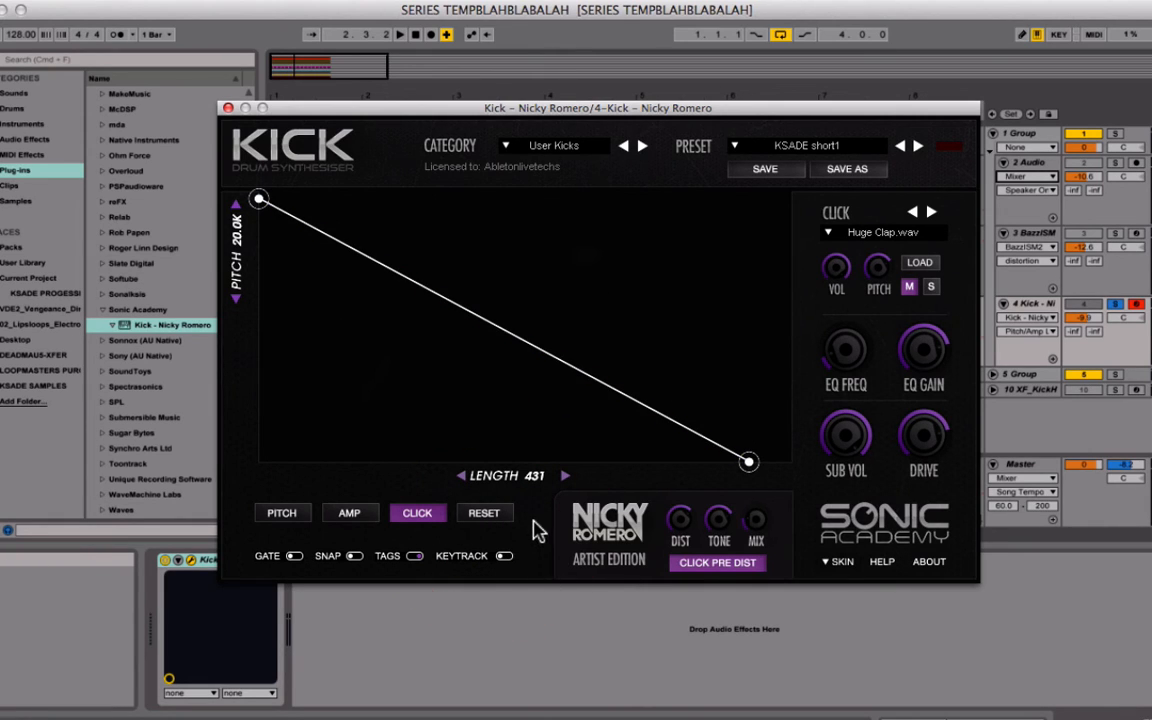
Unmute the click and load the click sample NRClick24.aiff while the kick plays.
{"action": "left_click", "coordinate": [912, 287]}
{"action": "key", "text": "space"}
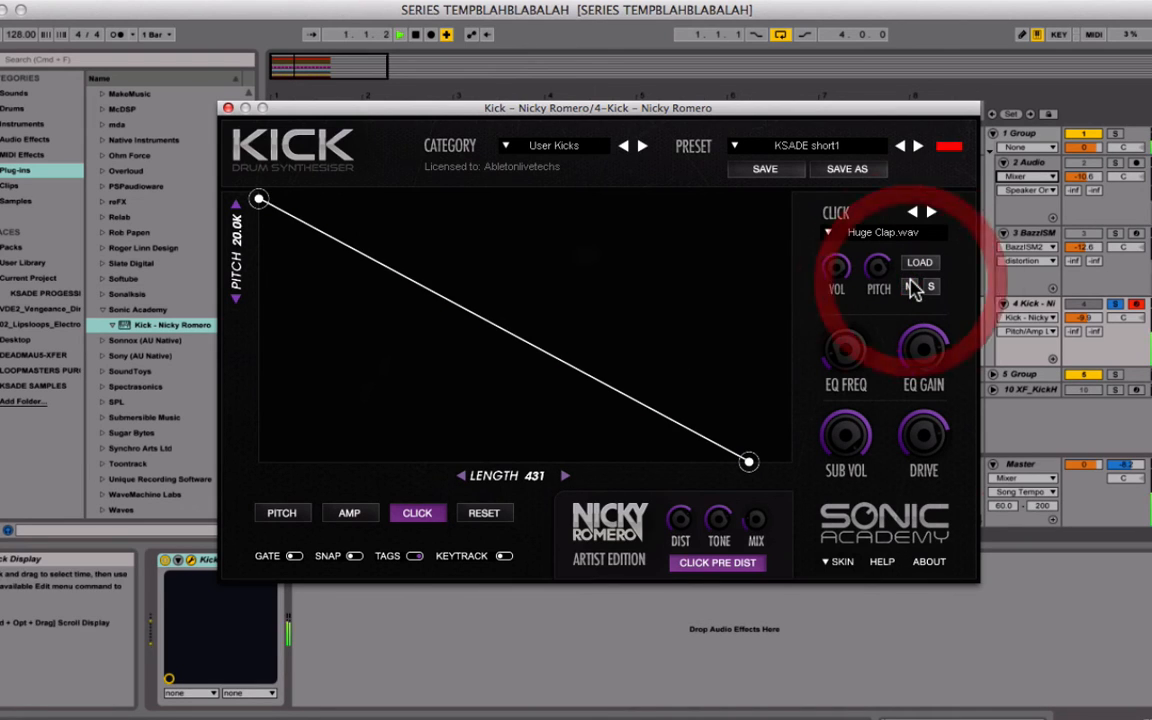
{"action": "left_click", "coordinate": [881, 236]}
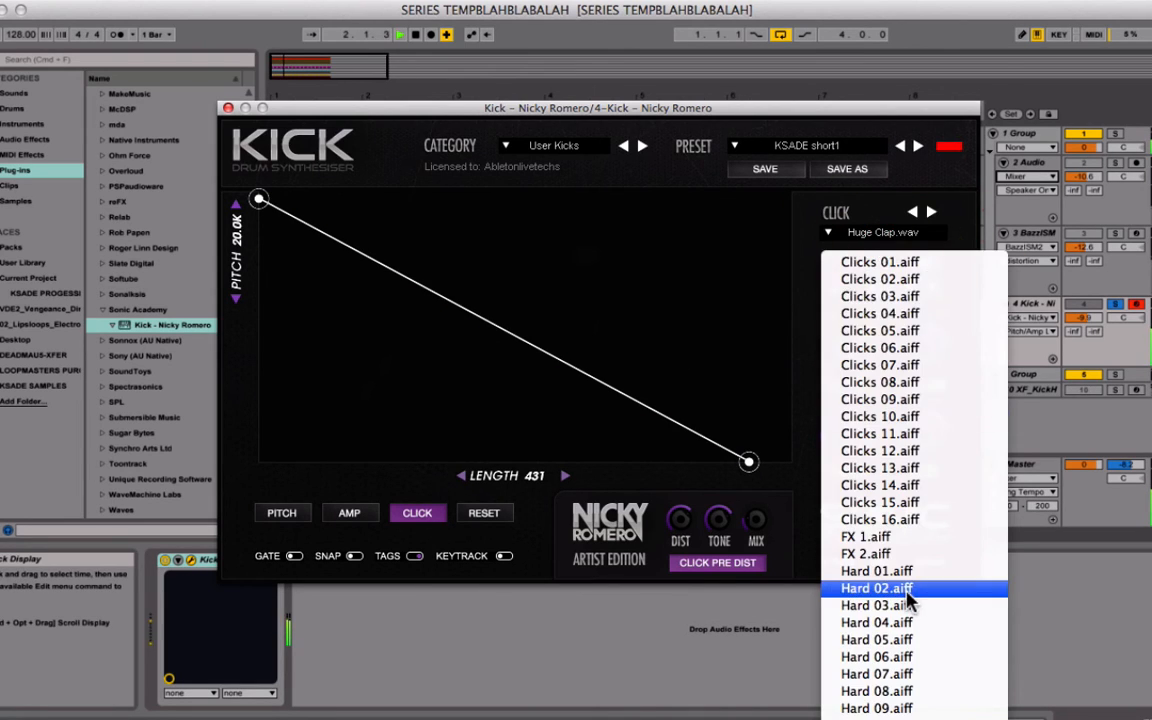
{"action": "scroll", "coordinate": [915, 677], "scroll_direction": "down", "scroll_amount": 10}
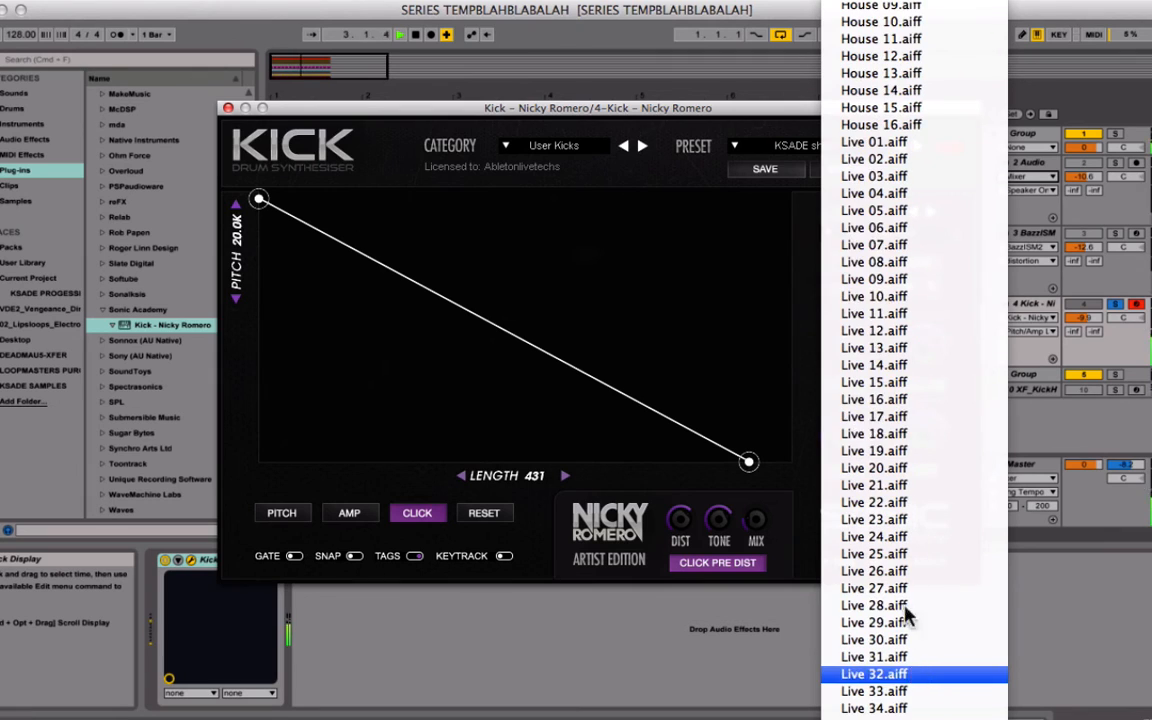
{"action": "left_click", "coordinate": [945, 530]}
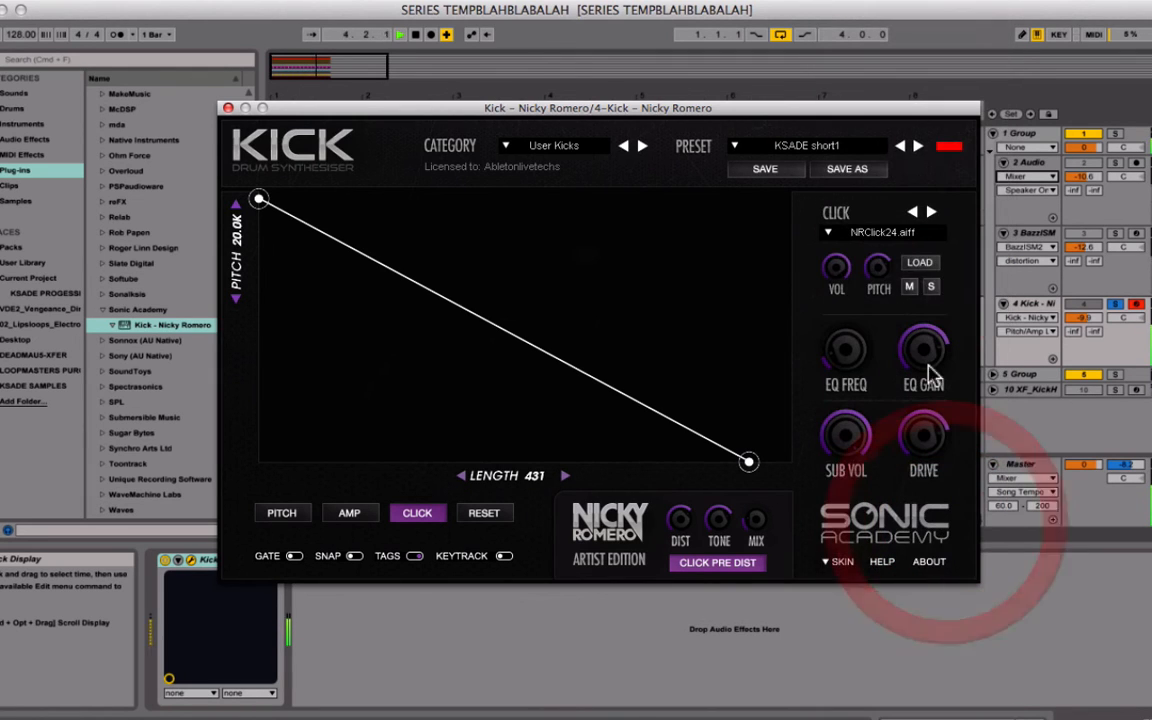
Solo the click, step through neighbouring click samples, settle on NRClick22.aiff, and unsolo the click.
{"action": "left_click", "coordinate": [931, 287]}
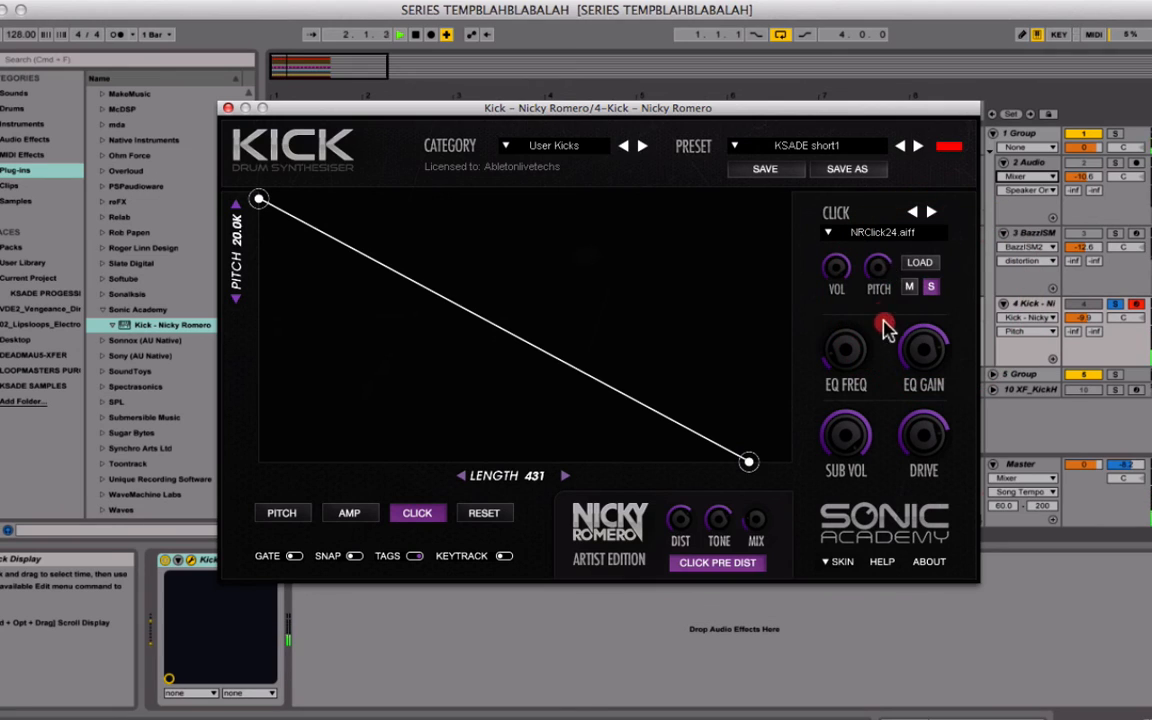
{"action": "left_click", "coordinate": [912, 213]}
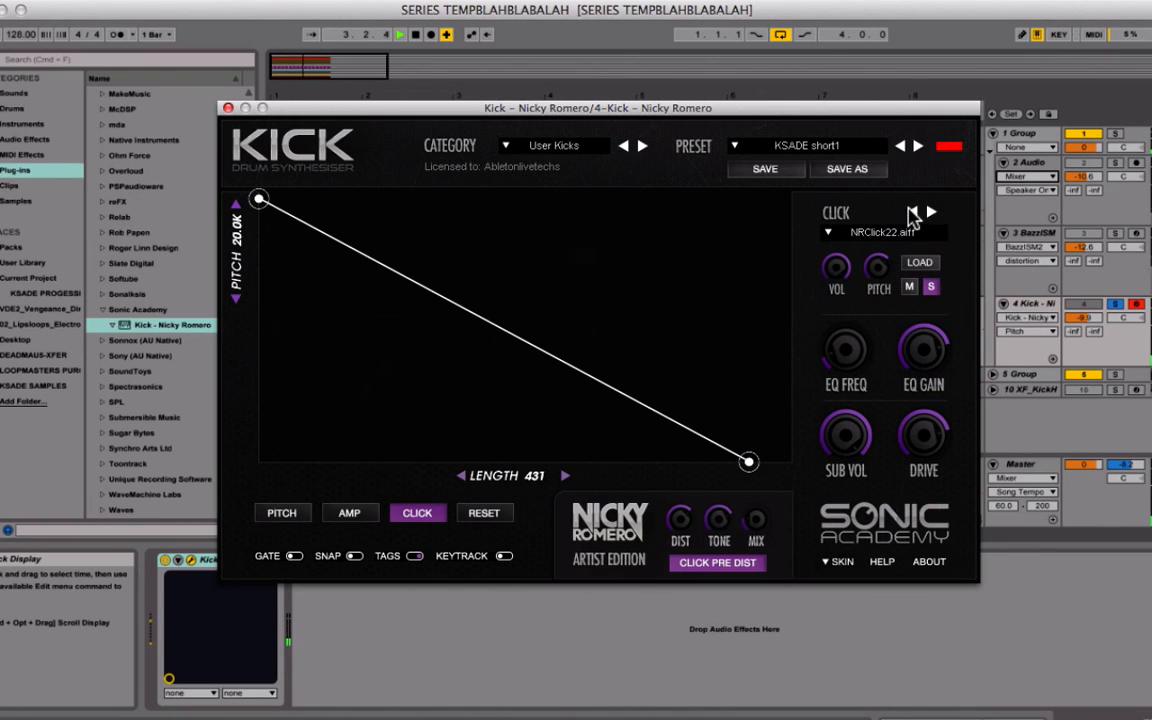
{"action": "left_click", "coordinate": [912, 213]}
{"action": "left_click", "coordinate": [912, 213]}
{"action": "left_click", "coordinate": [931, 213]}
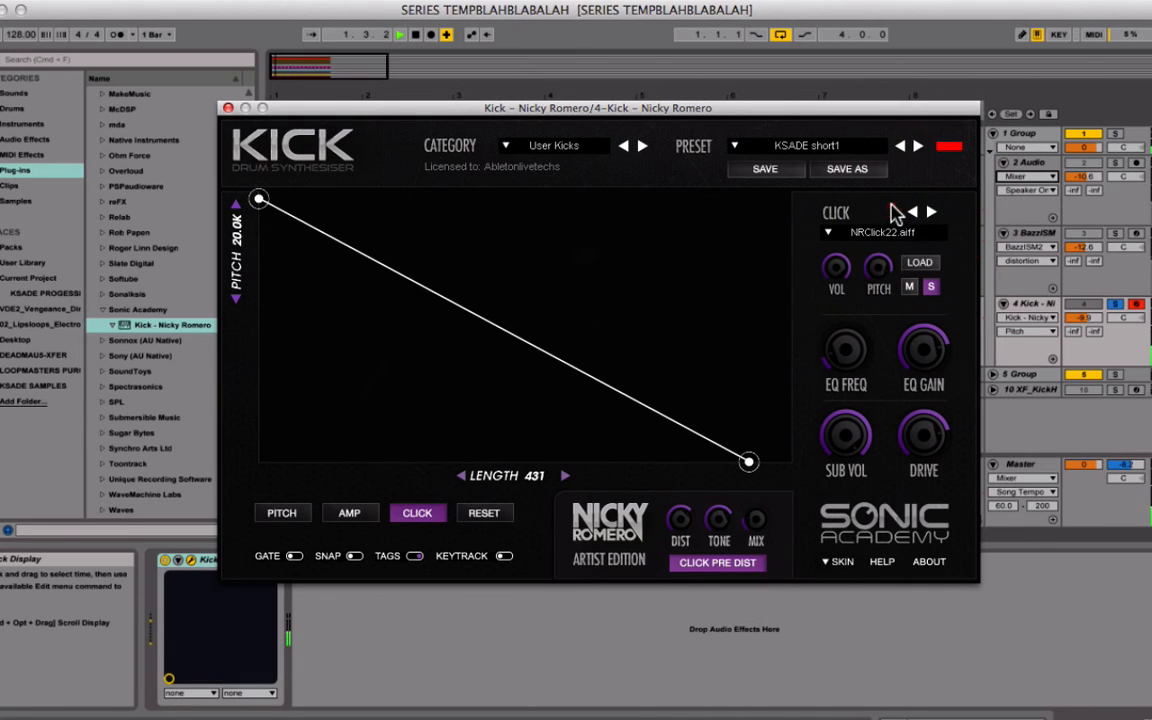
{"action": "left_click", "coordinate": [930, 287]}
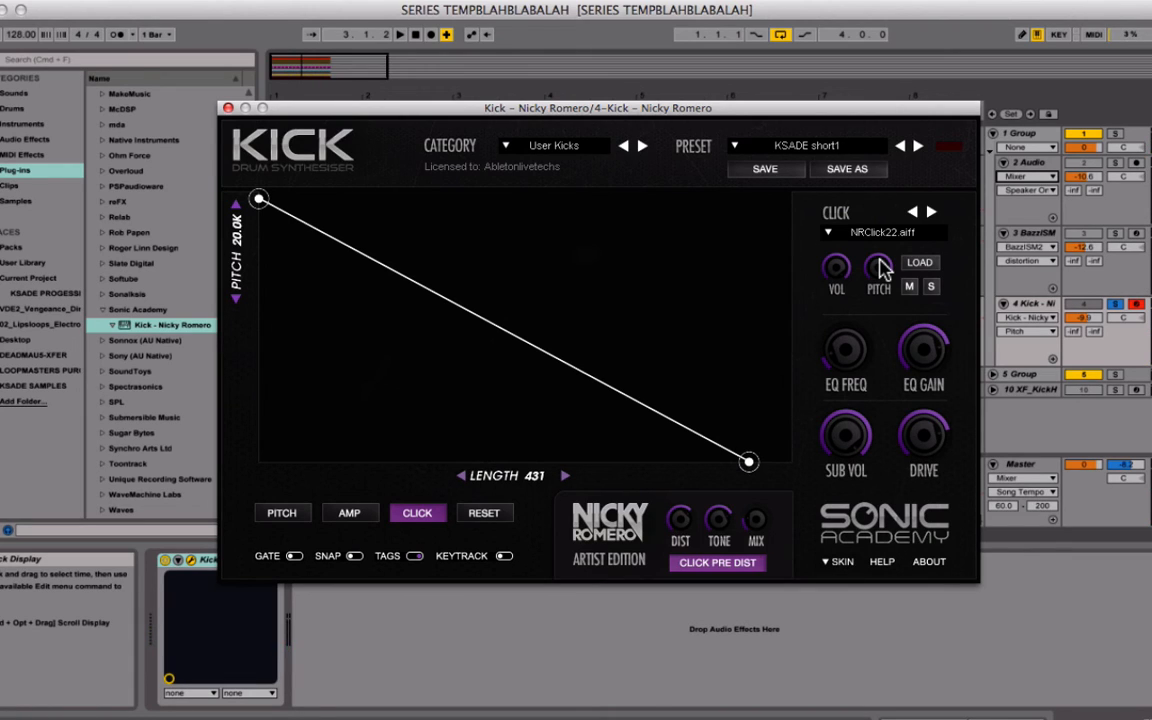
While the kick plays, raise the distortion mix and amount and lower the distortion tone, keeping the click pre-distortion.
{"action": "left_click", "coordinate": [706, 572]}
{"action": "key", "text": "space"}
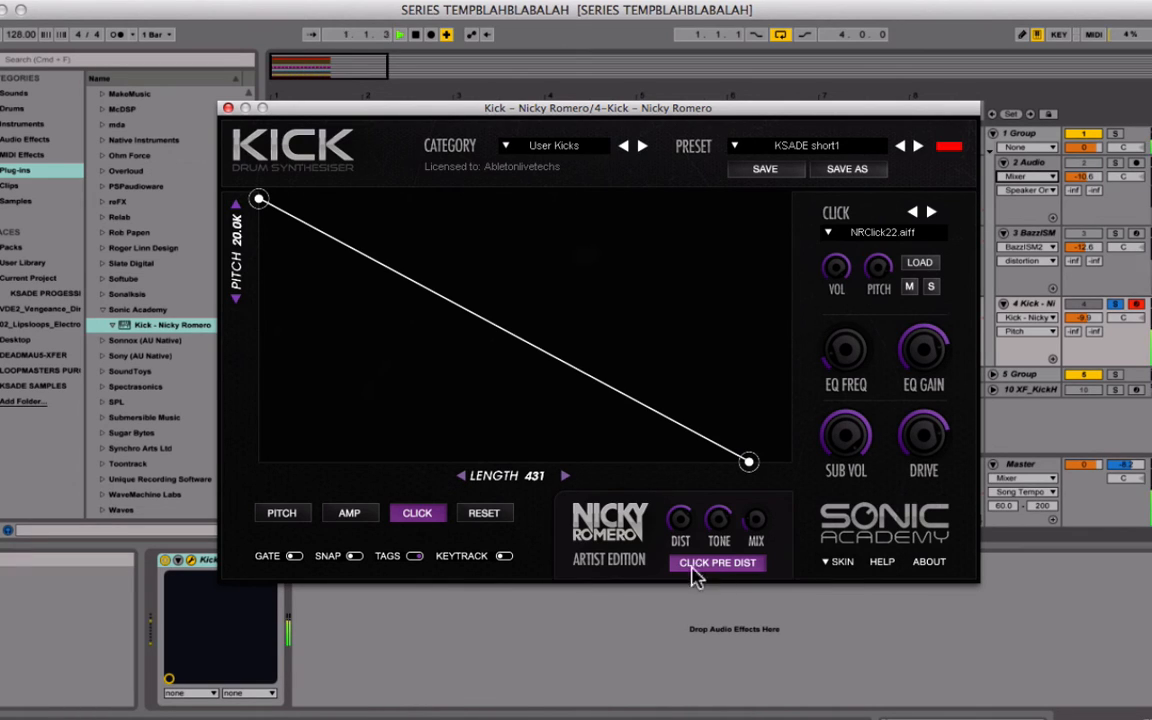
{"action": "left_click_drag", "start_coordinate": [760, 520], "coordinate": [784, 373]}
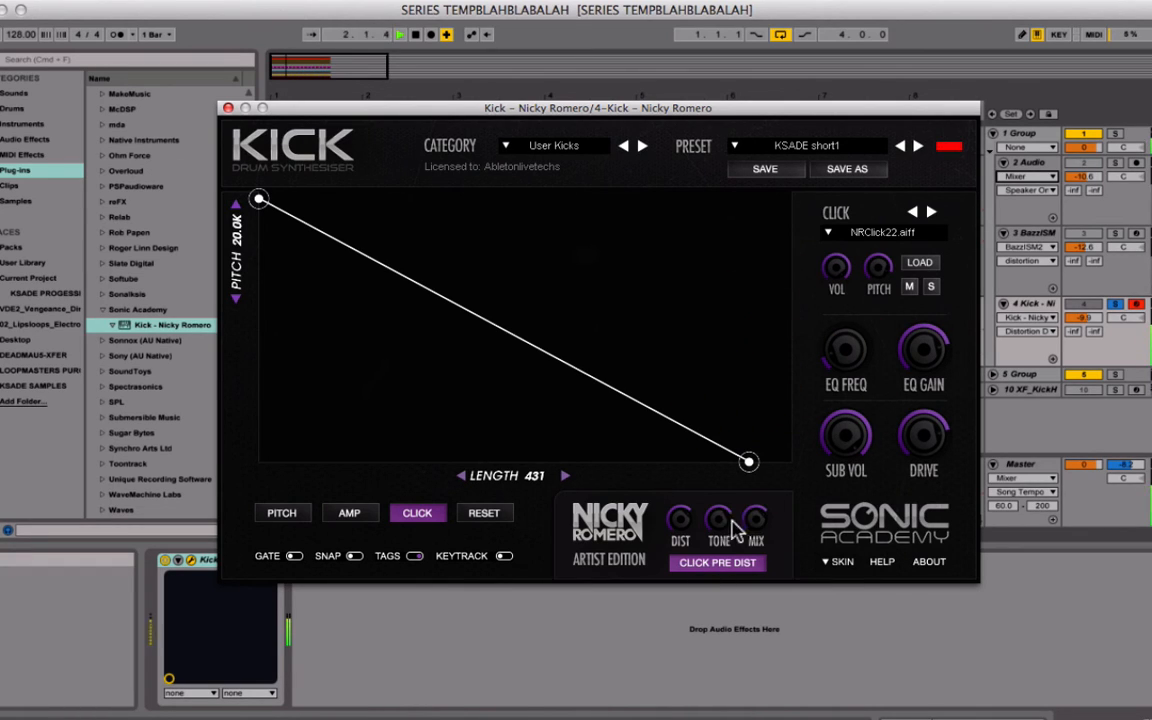
{"action": "left_click_drag", "start_coordinate": [728, 521], "coordinate": [733, 643]}
{"action": "left_click_drag", "start_coordinate": [683, 525], "coordinate": [698, 325]}
{"action": "key", "text": "space"}
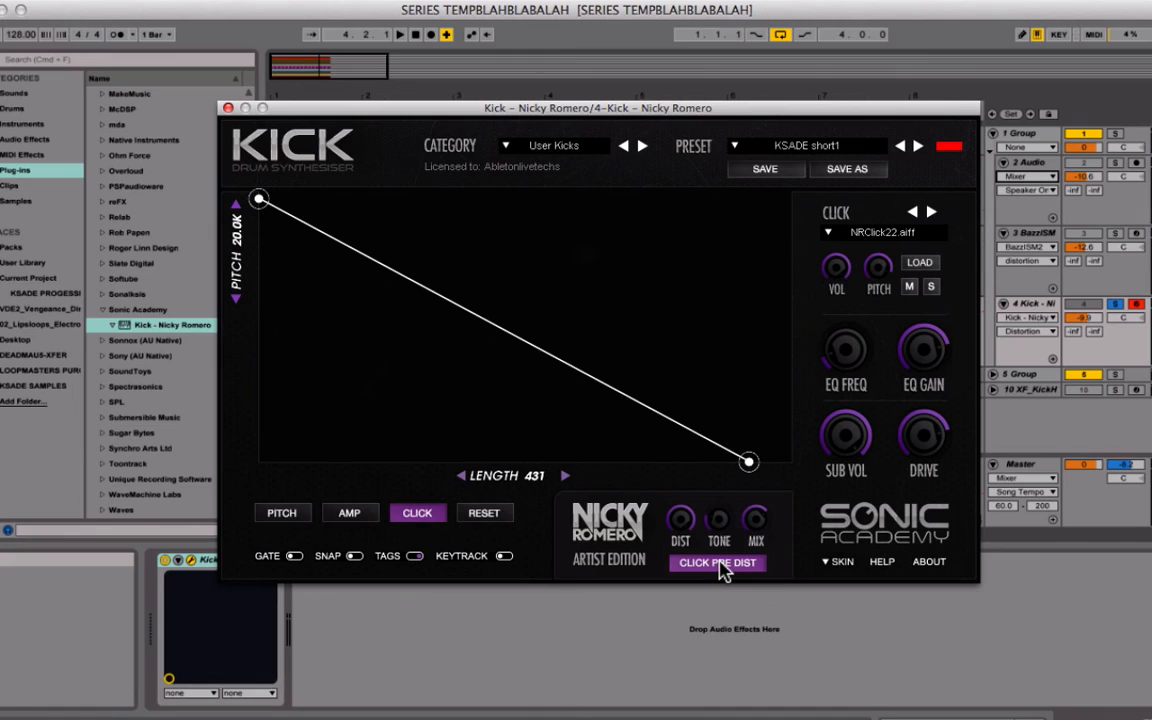
Compare the click pre- and post-distortion during playback, adjusting the distortion tone and raising the mix further.
{"action": "left_click", "coordinate": [725, 563]}
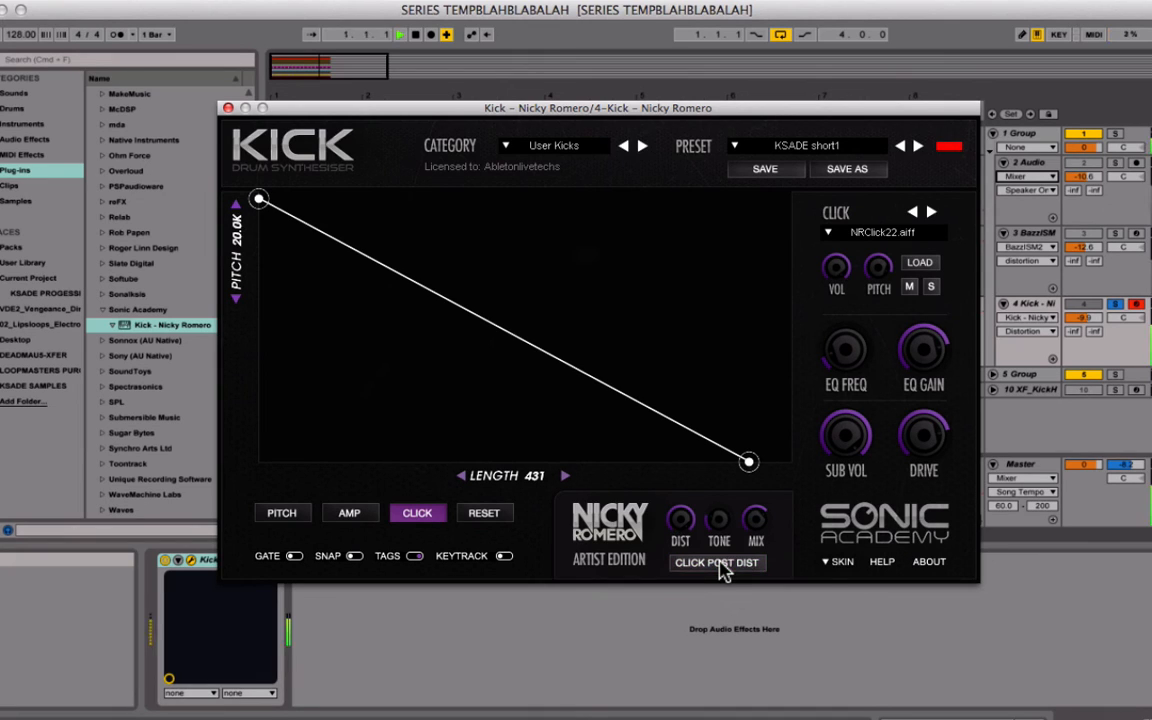
{"action": "key", "text": "space"}
{"action": "left_click", "coordinate": [748, 365]}
{"action": "left_click", "coordinate": [735, 580]}
{"action": "left_click", "coordinate": [741, 561]}
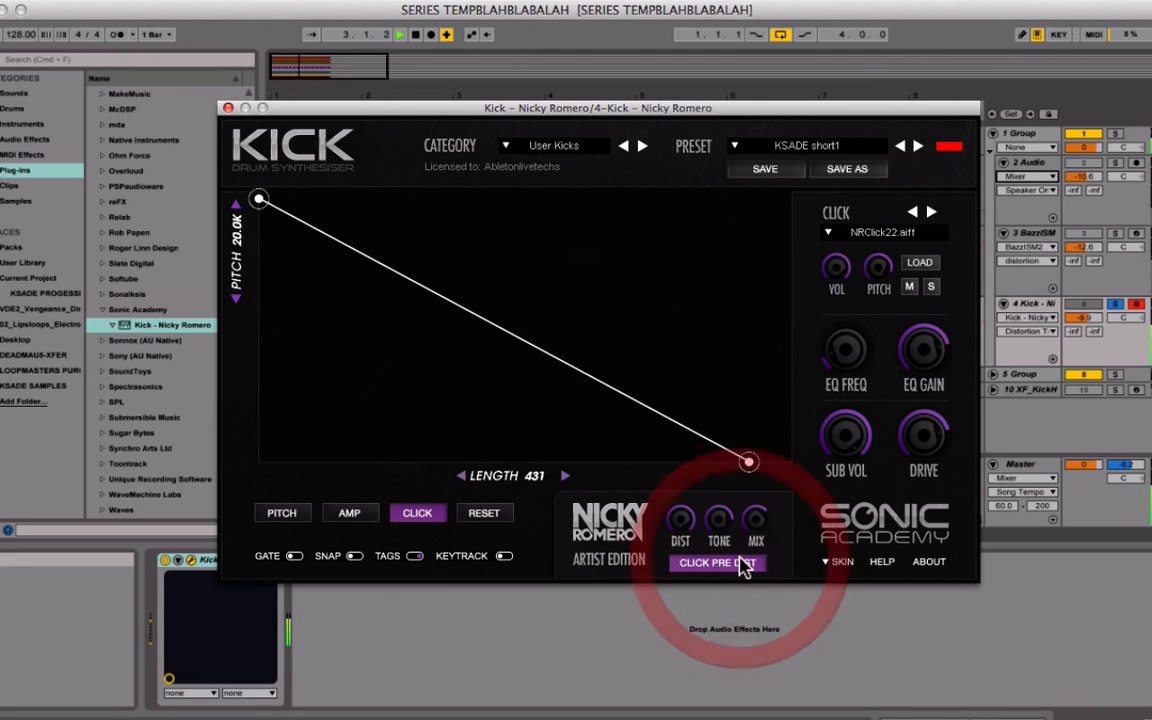
{"action": "left_click", "coordinate": [740, 560]}
{"action": "left_click_drag", "start_coordinate": [754, 524], "coordinate": [759, 436]}
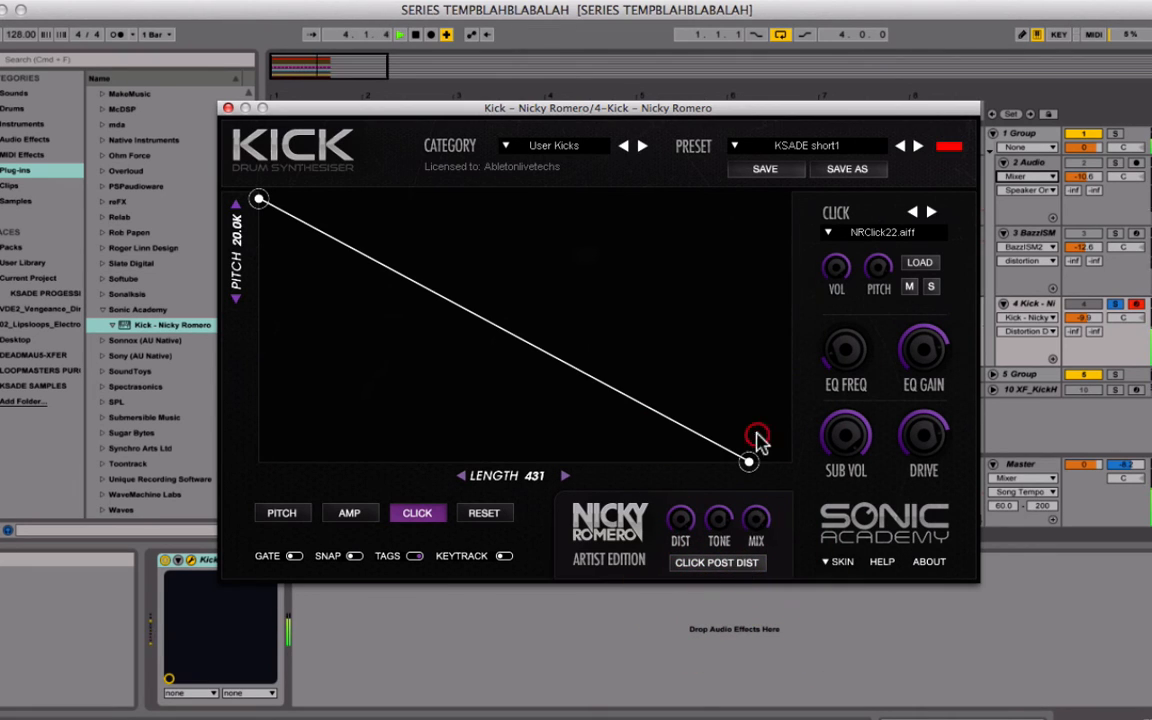
Lower the distortion amount while switching the click routing during playback, and leave it set to Click Pre Dist.
{"action": "left_click", "coordinate": [724, 562]}
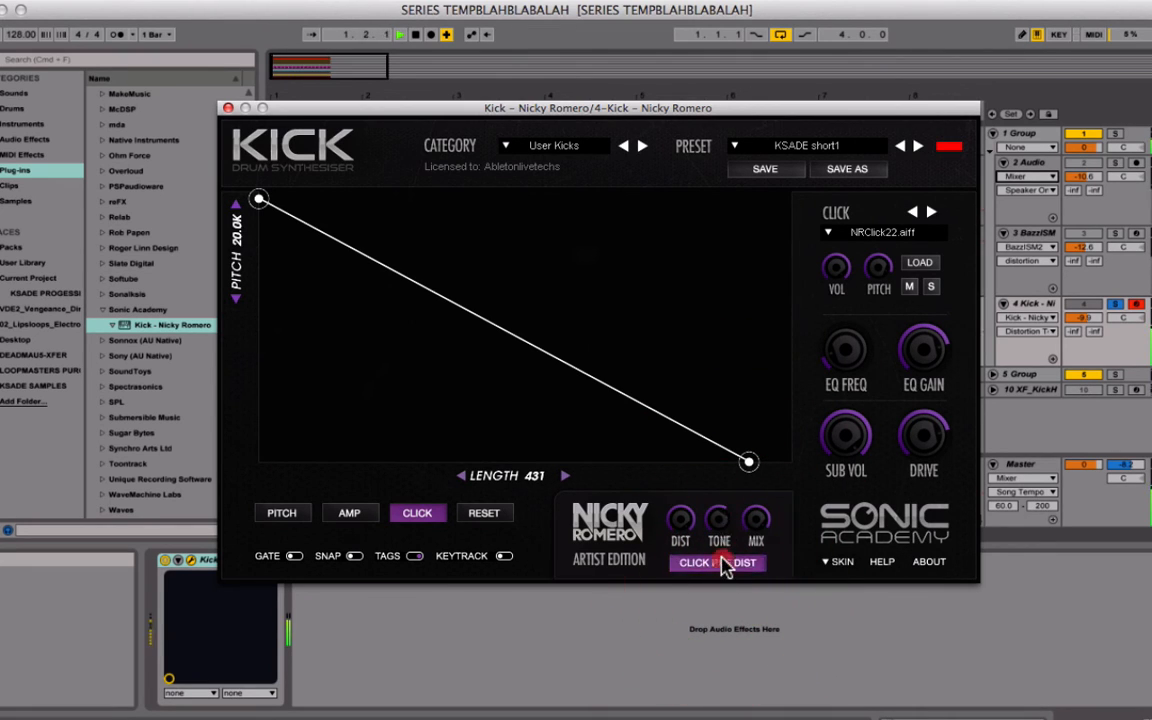
{"action": "left_click", "coordinate": [724, 562]}
{"action": "left_click", "coordinate": [724, 562]}
{"action": "left_click", "coordinate": [689, 681]}
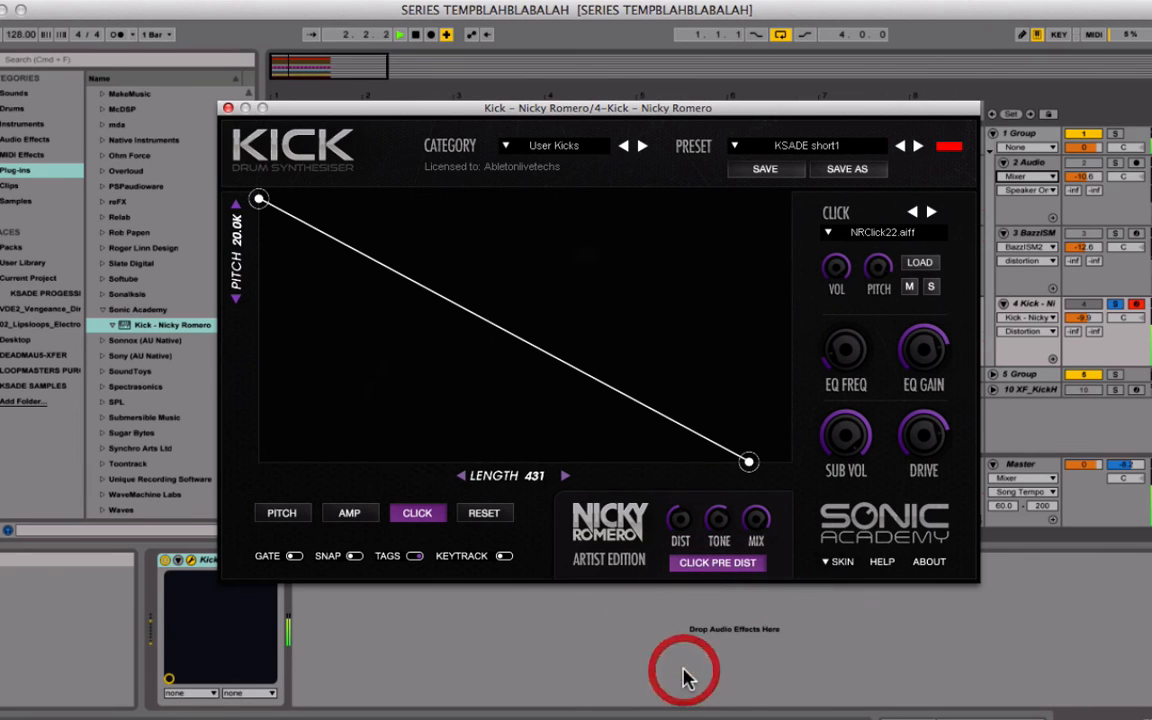
{"action": "left_click", "coordinate": [720, 563]}
{"action": "left_click", "coordinate": [722, 563]}
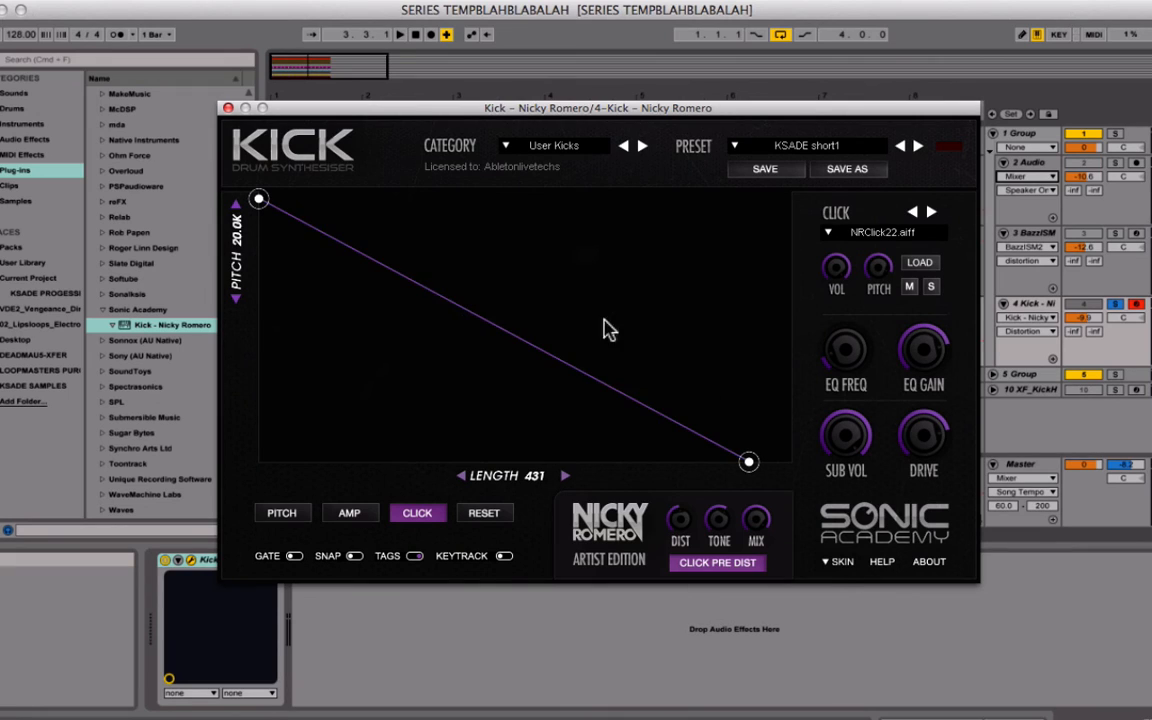
Try the Keytrack and Gate options while auditioning the kick, leaving both switched off.
{"action": "left_click", "coordinate": [502, 556]}
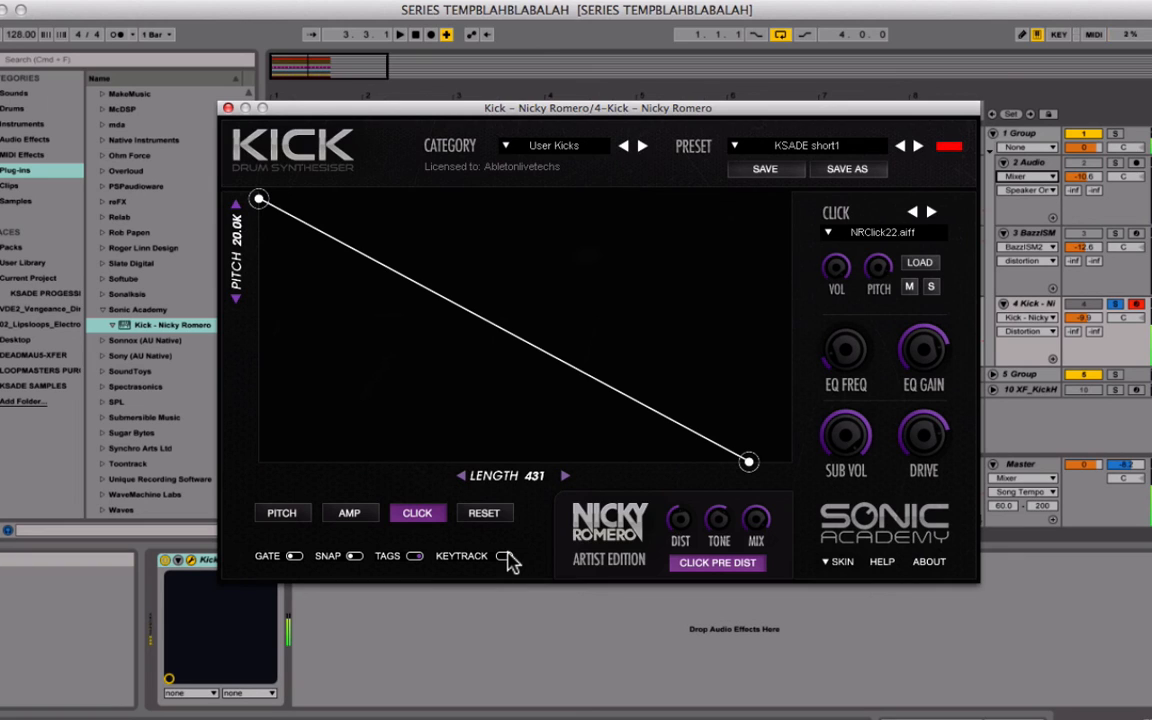
{"action": "left_click", "coordinate": [505, 556]}
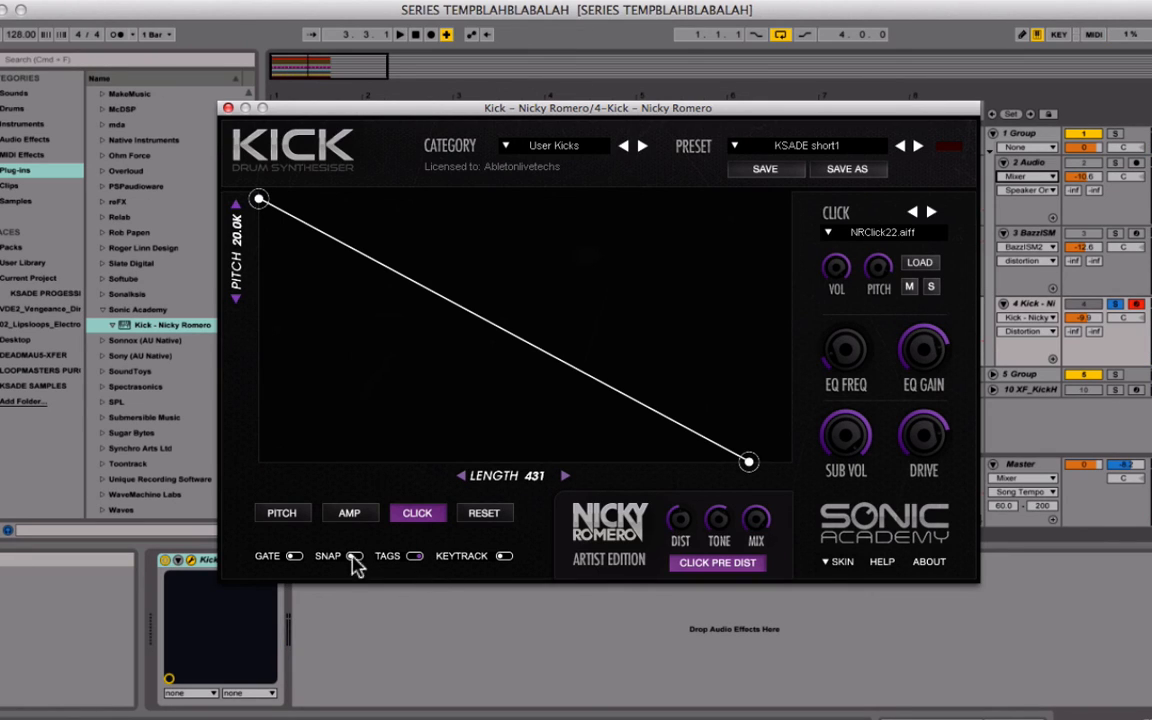
{"action": "left_click", "coordinate": [298, 557]}
{"action": "key", "text": "space"}
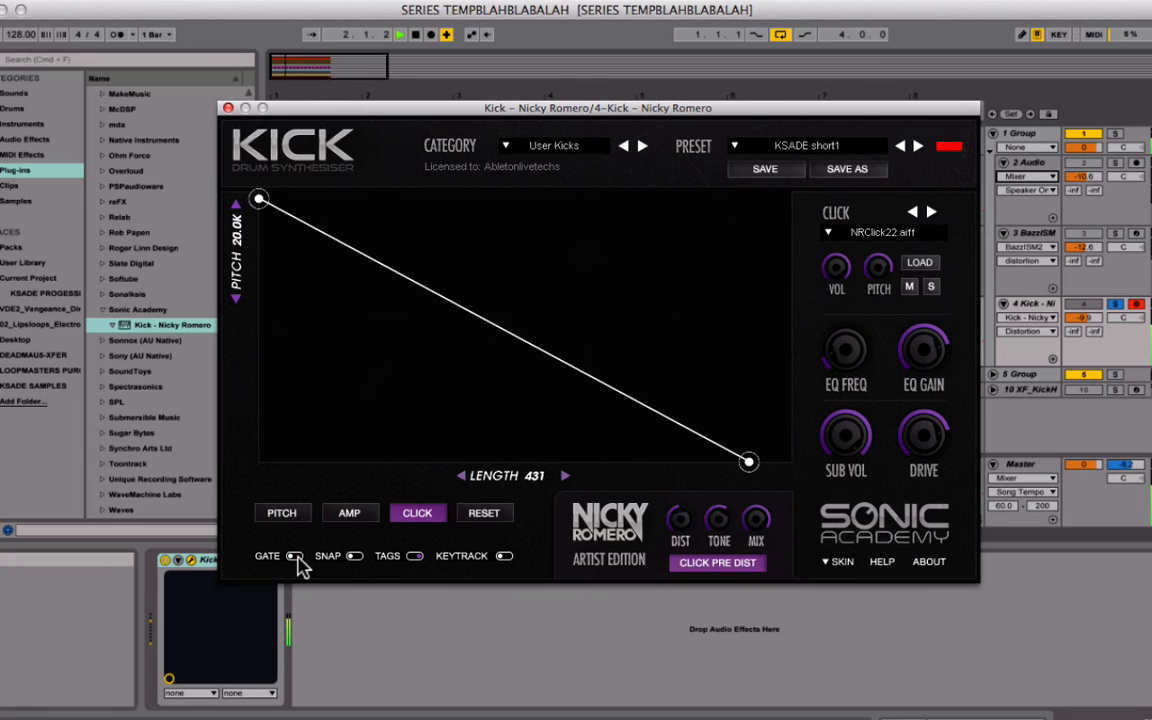
{"action": "key", "text": "space"}
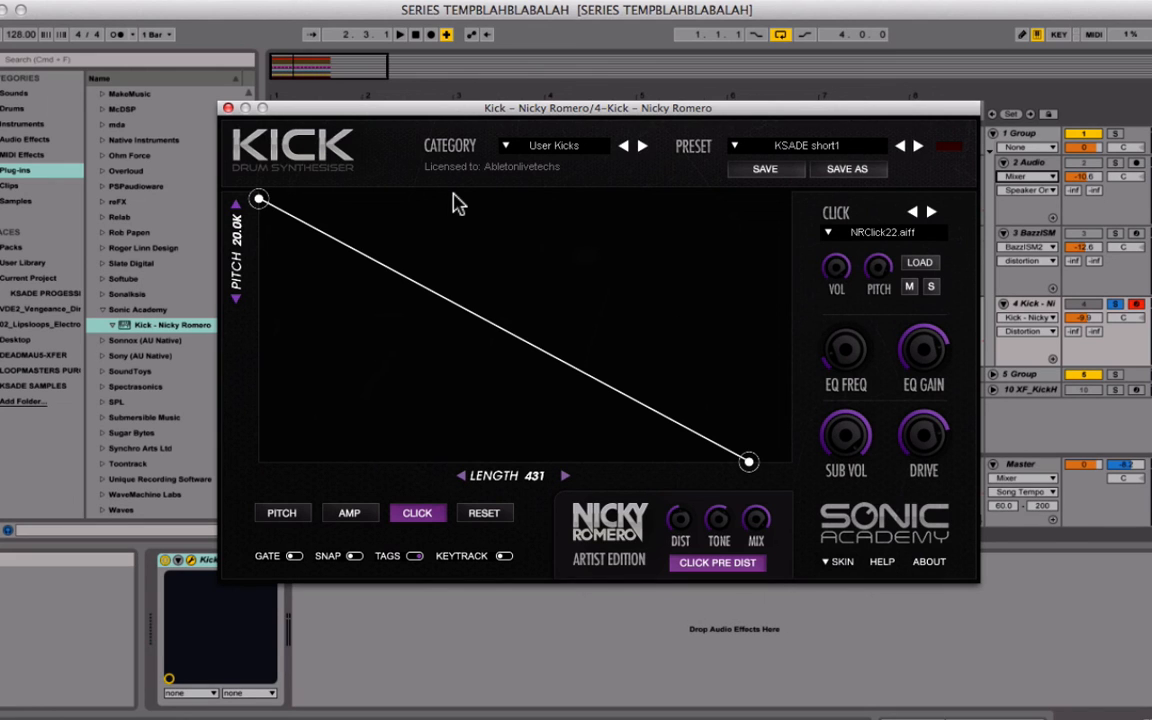
View the BazzISM2 synth on track 3 for comparison and return to the Kick synth on track 4.
{"action": "left_click", "coordinate": [985, 236]}
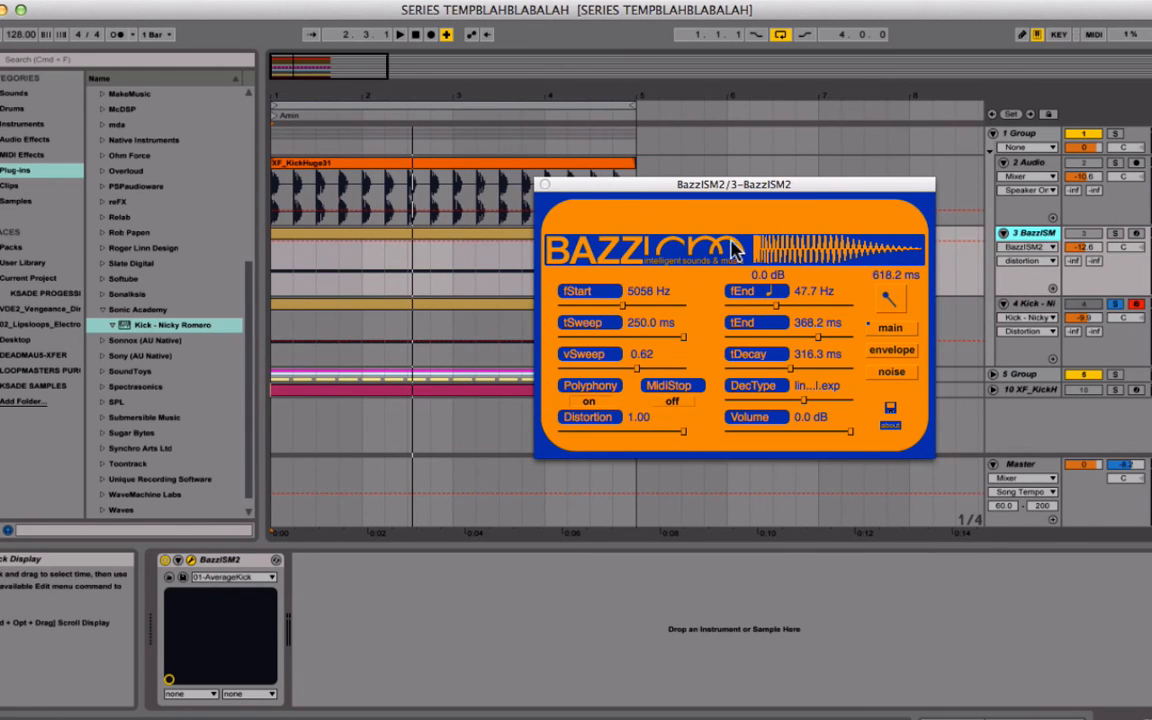
{"action": "left_click", "coordinate": [545, 187]}
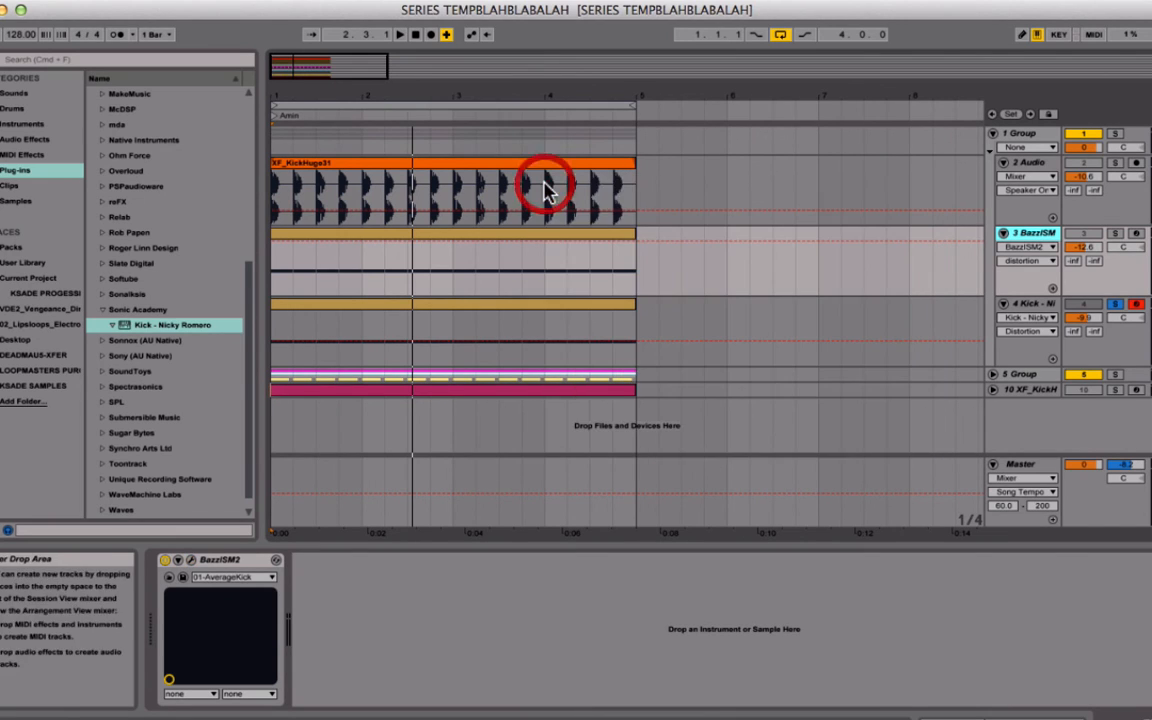
{"action": "left_click", "coordinate": [1028, 303]}
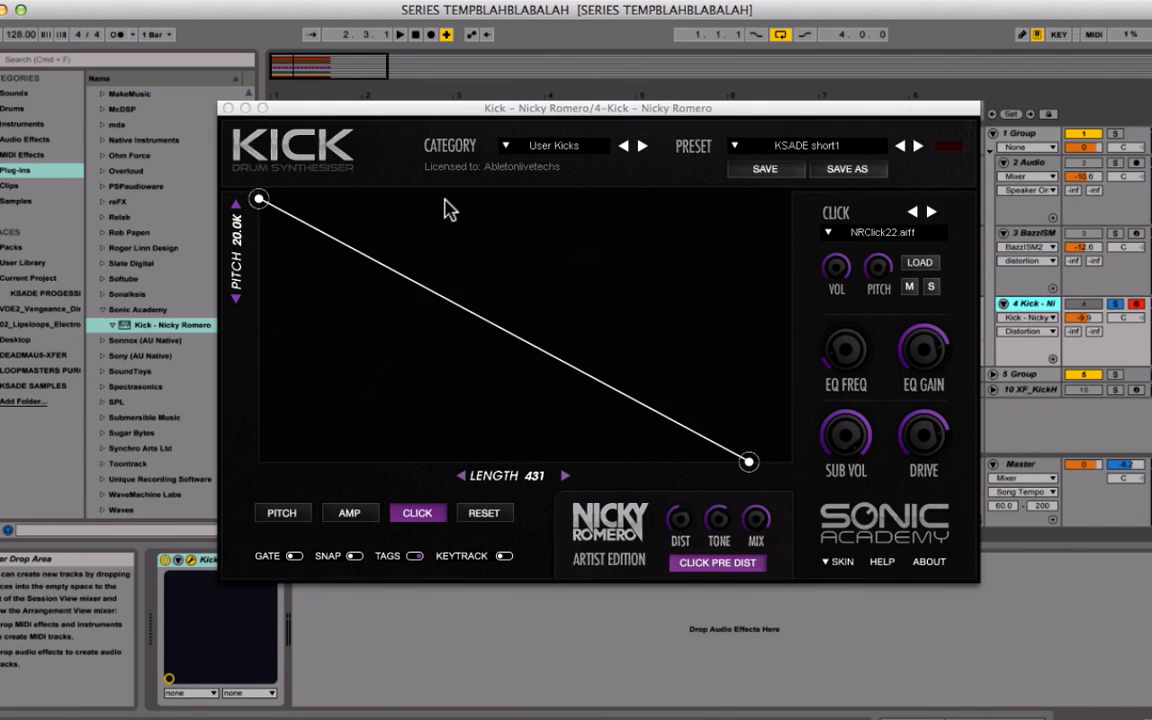